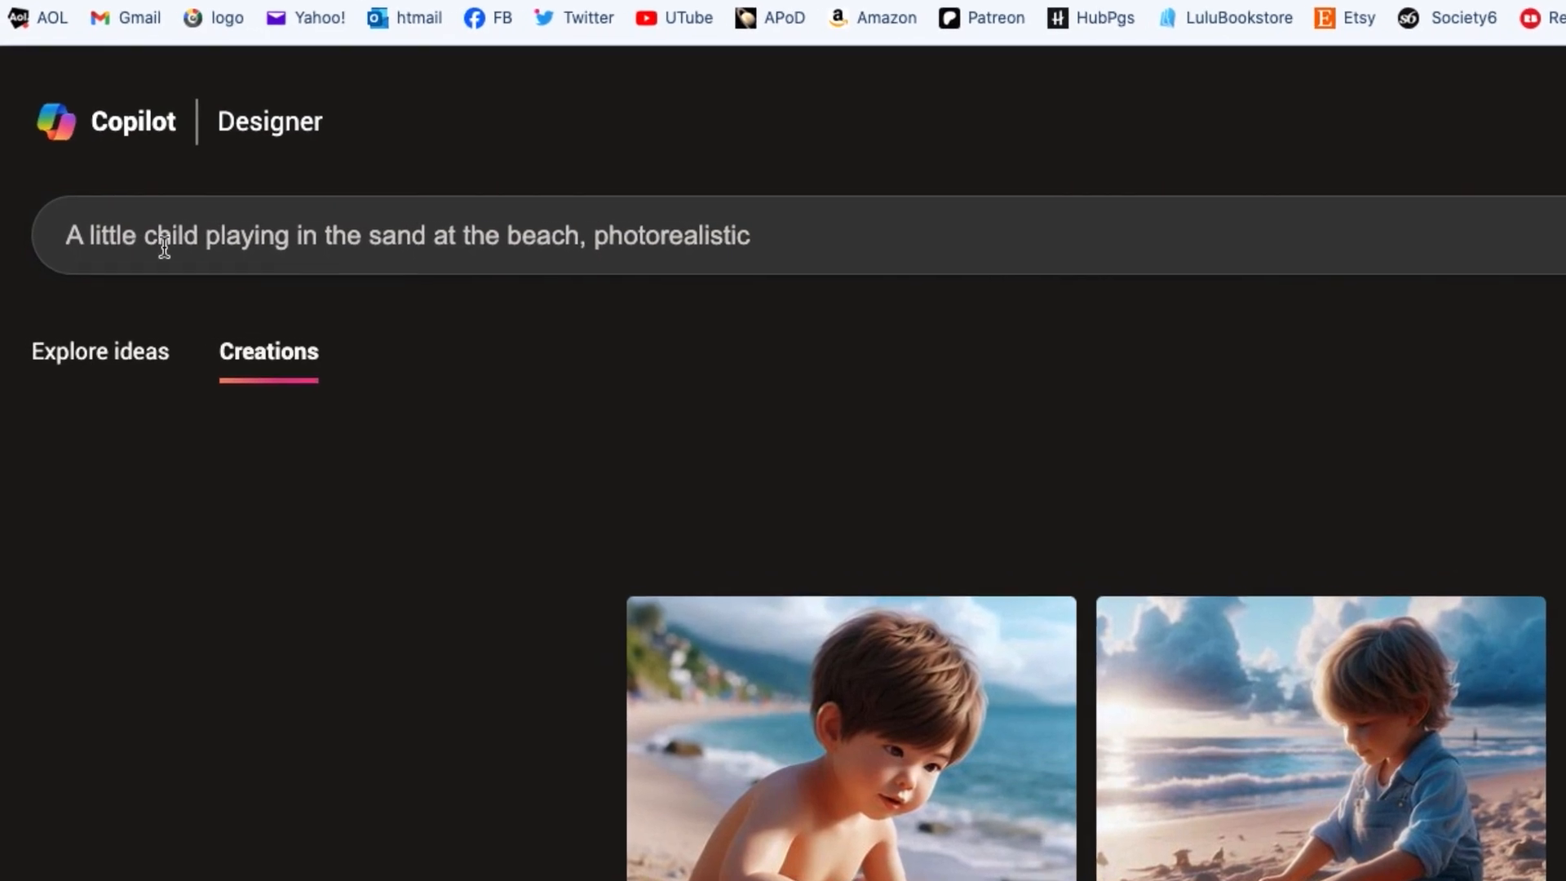
Insert "girl" before "child" in the beach prompt and generate a new set of images.
{"action": "left_click", "coordinate": [157, 238]}
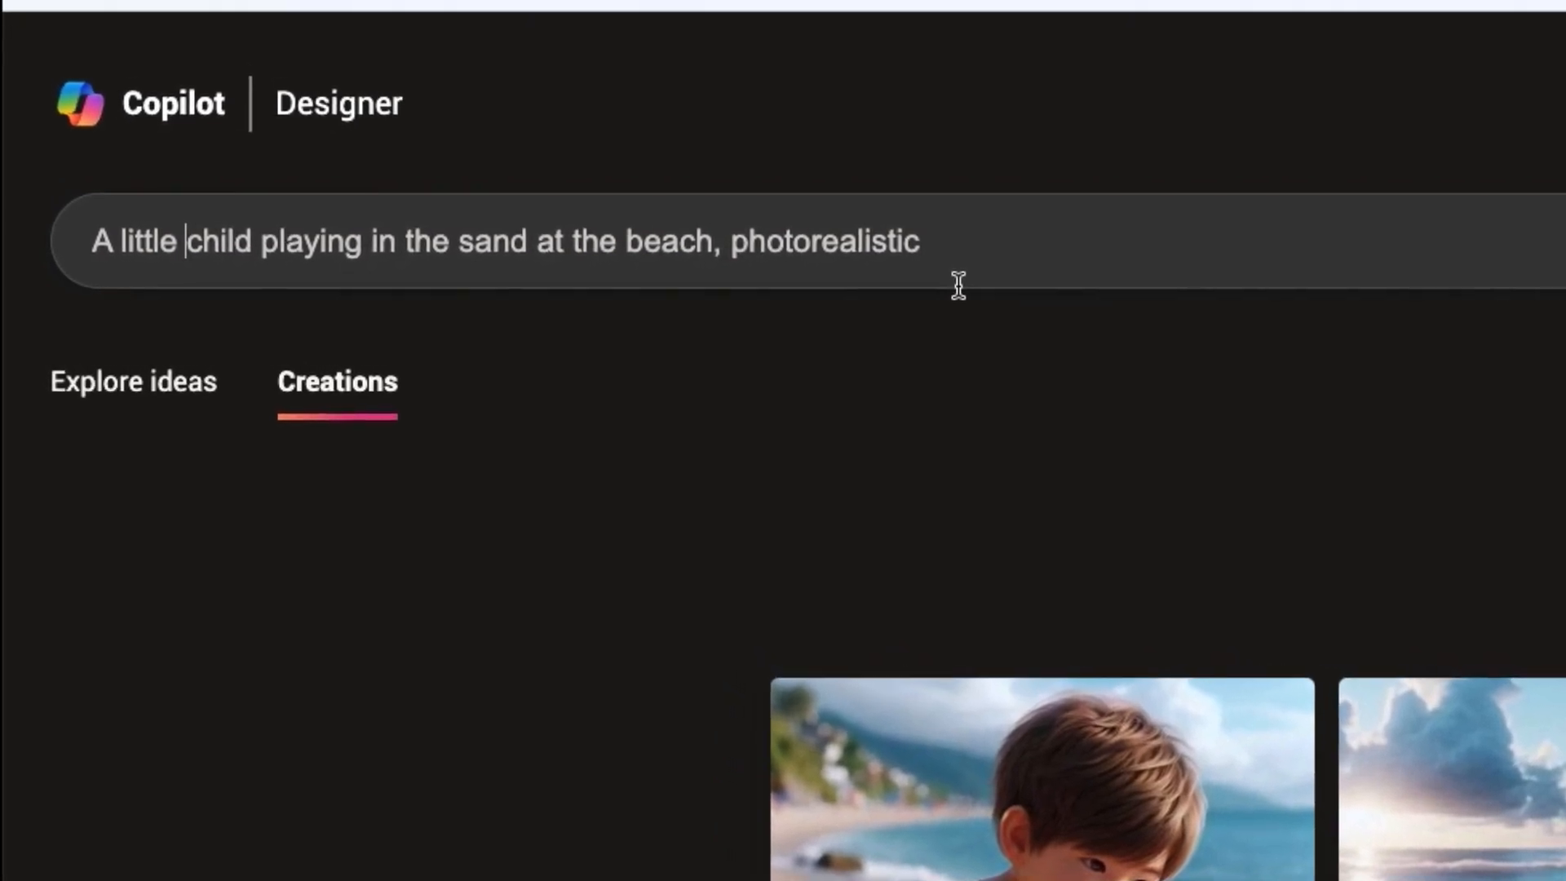
{"action": "type", "text": "girl"}
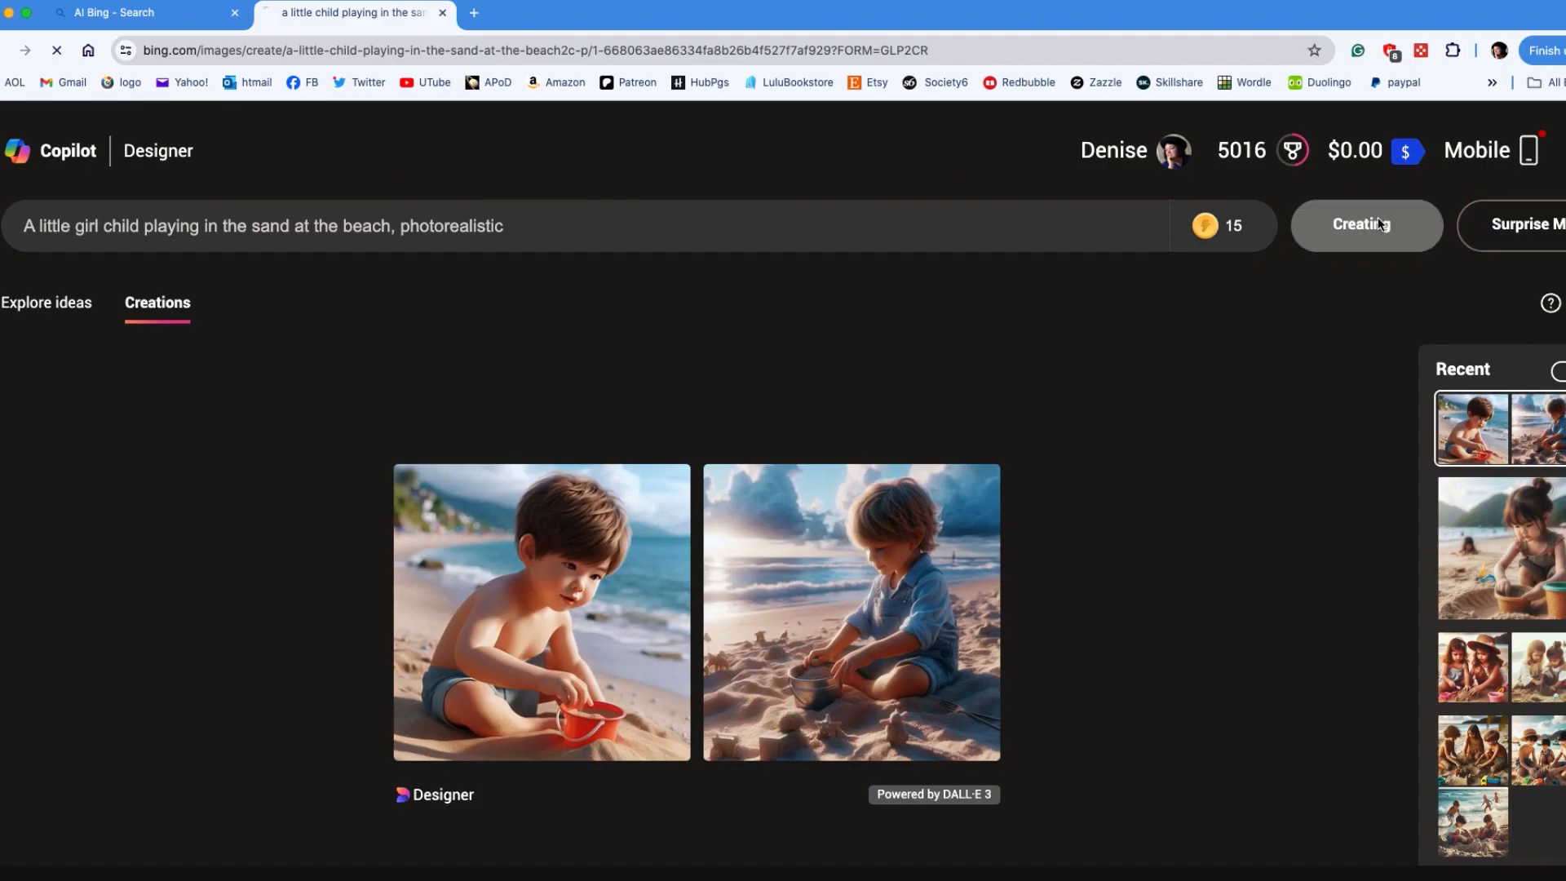
{"action": "left_click", "coordinate": [1376, 224]}
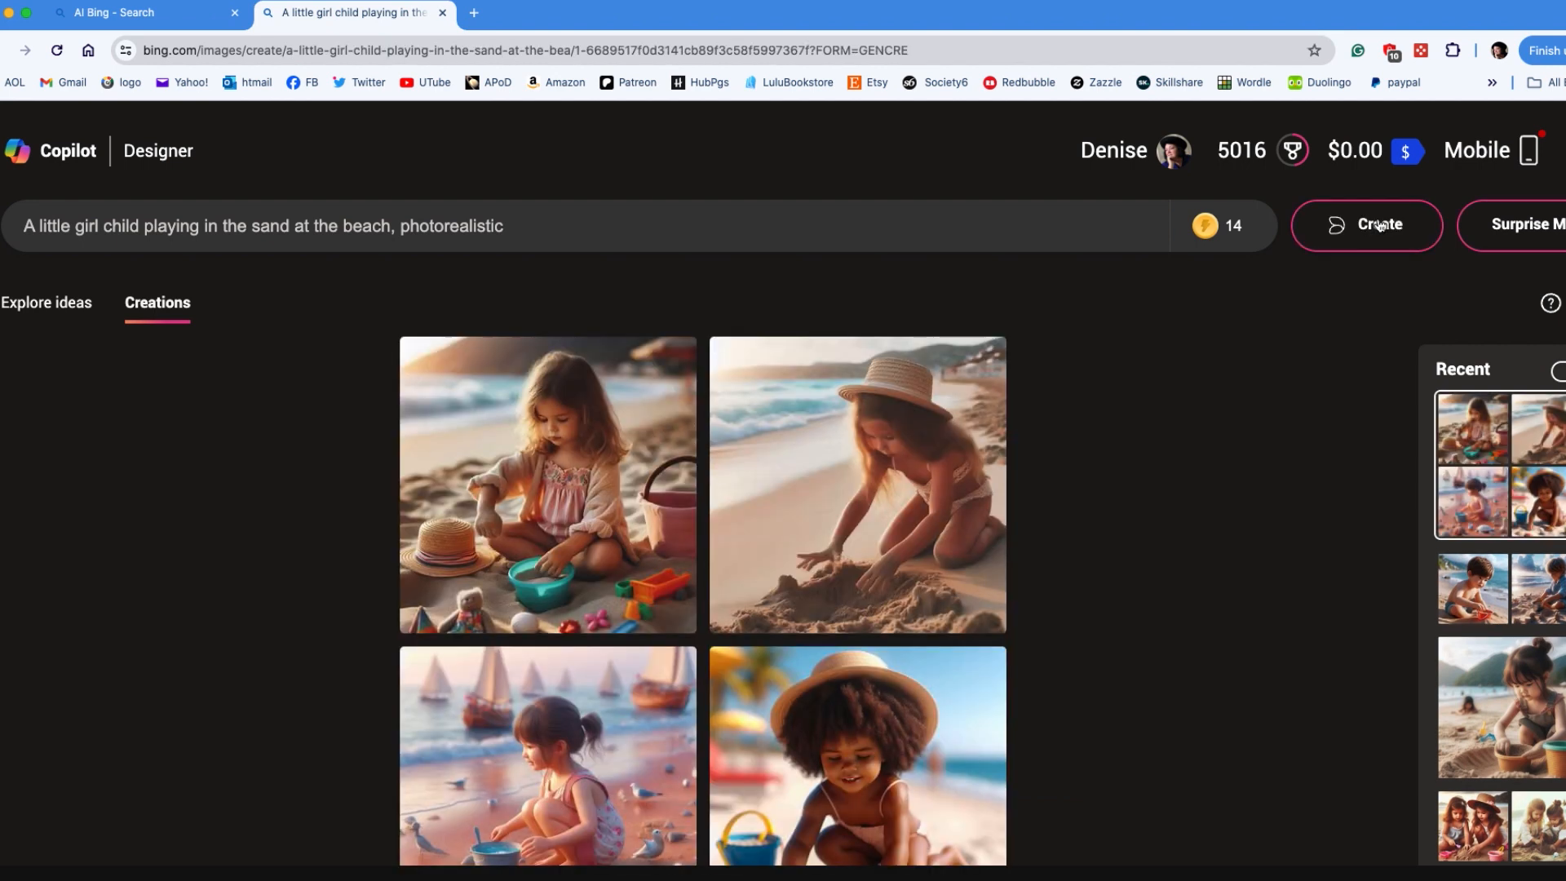
Open the generated image of the girl with the straw hat and teal bucket and download it to the Documents folder.
{"action": "scroll", "coordinate": [1101, 682], "scroll_direction": "down", "scroll_amount": 2}
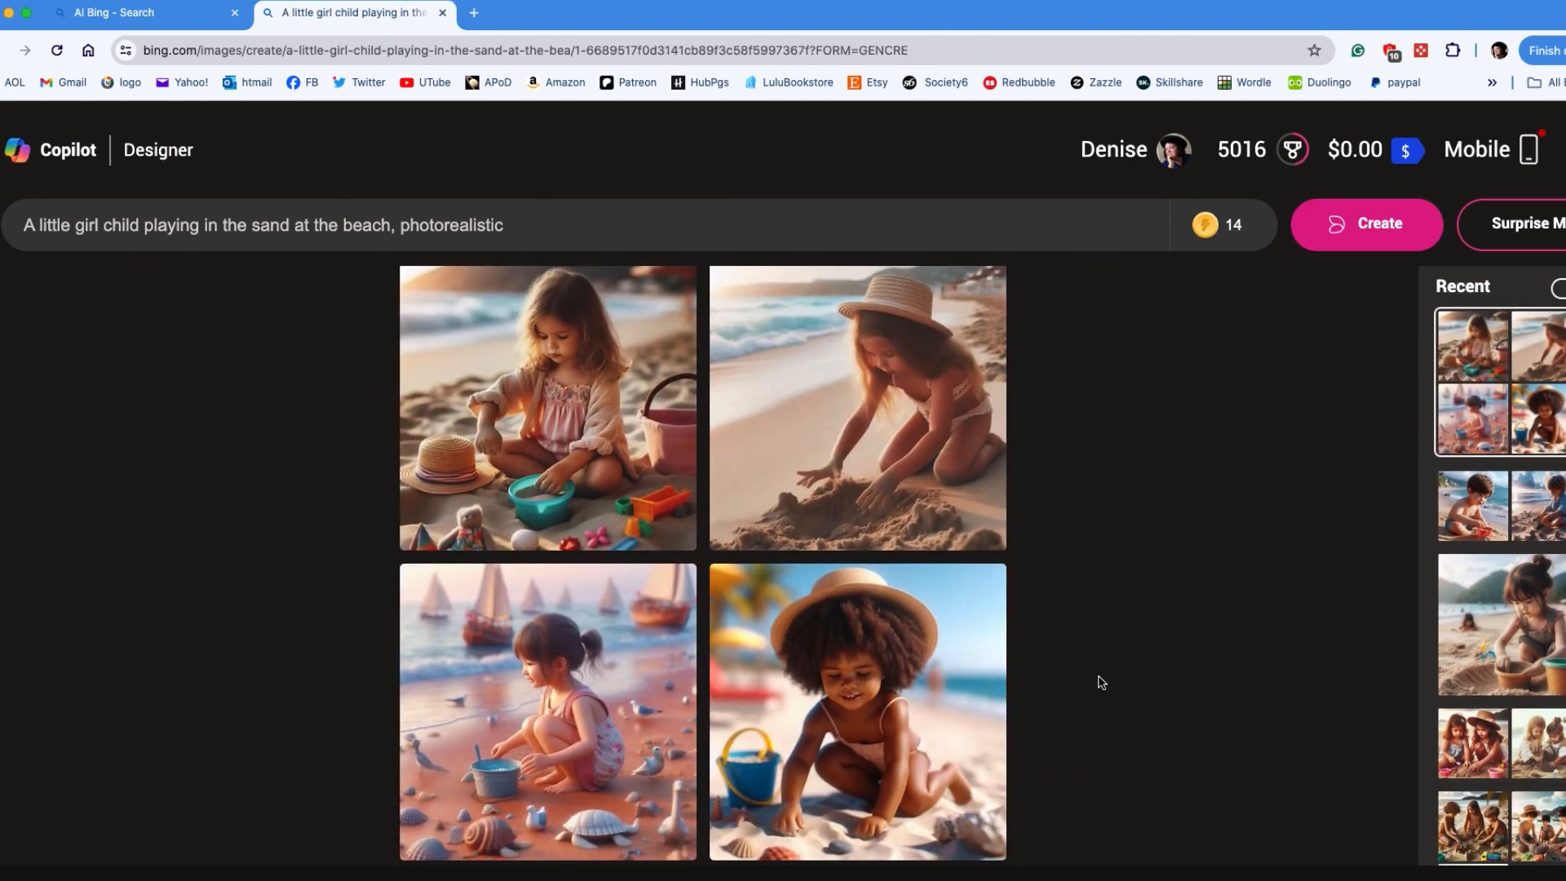
{"action": "left_click", "coordinate": [622, 462]}
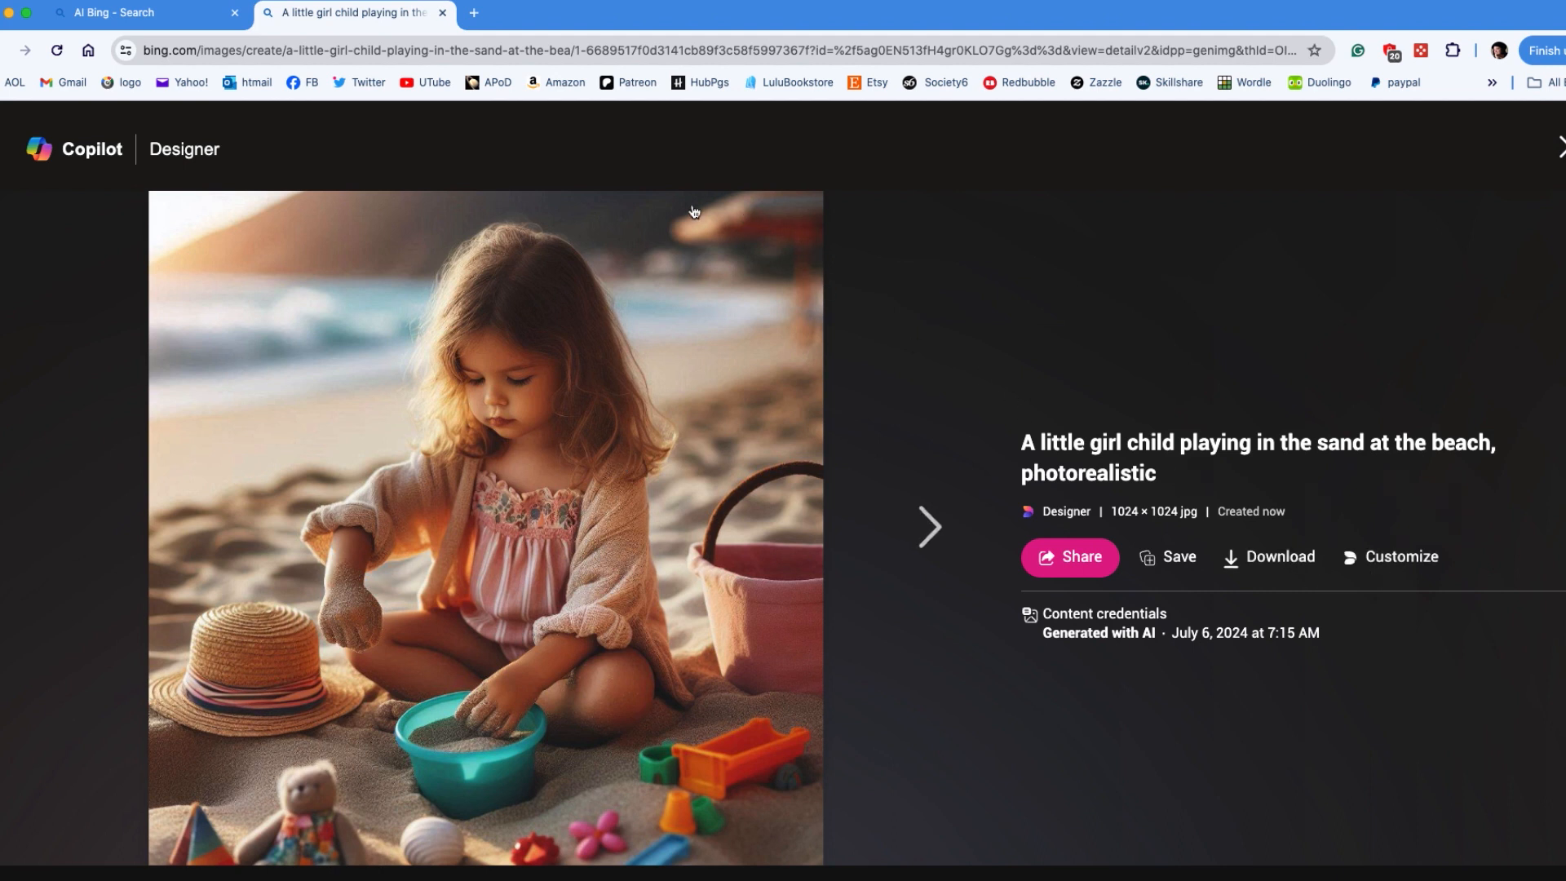
{"action": "left_click", "coordinate": [1293, 563]}
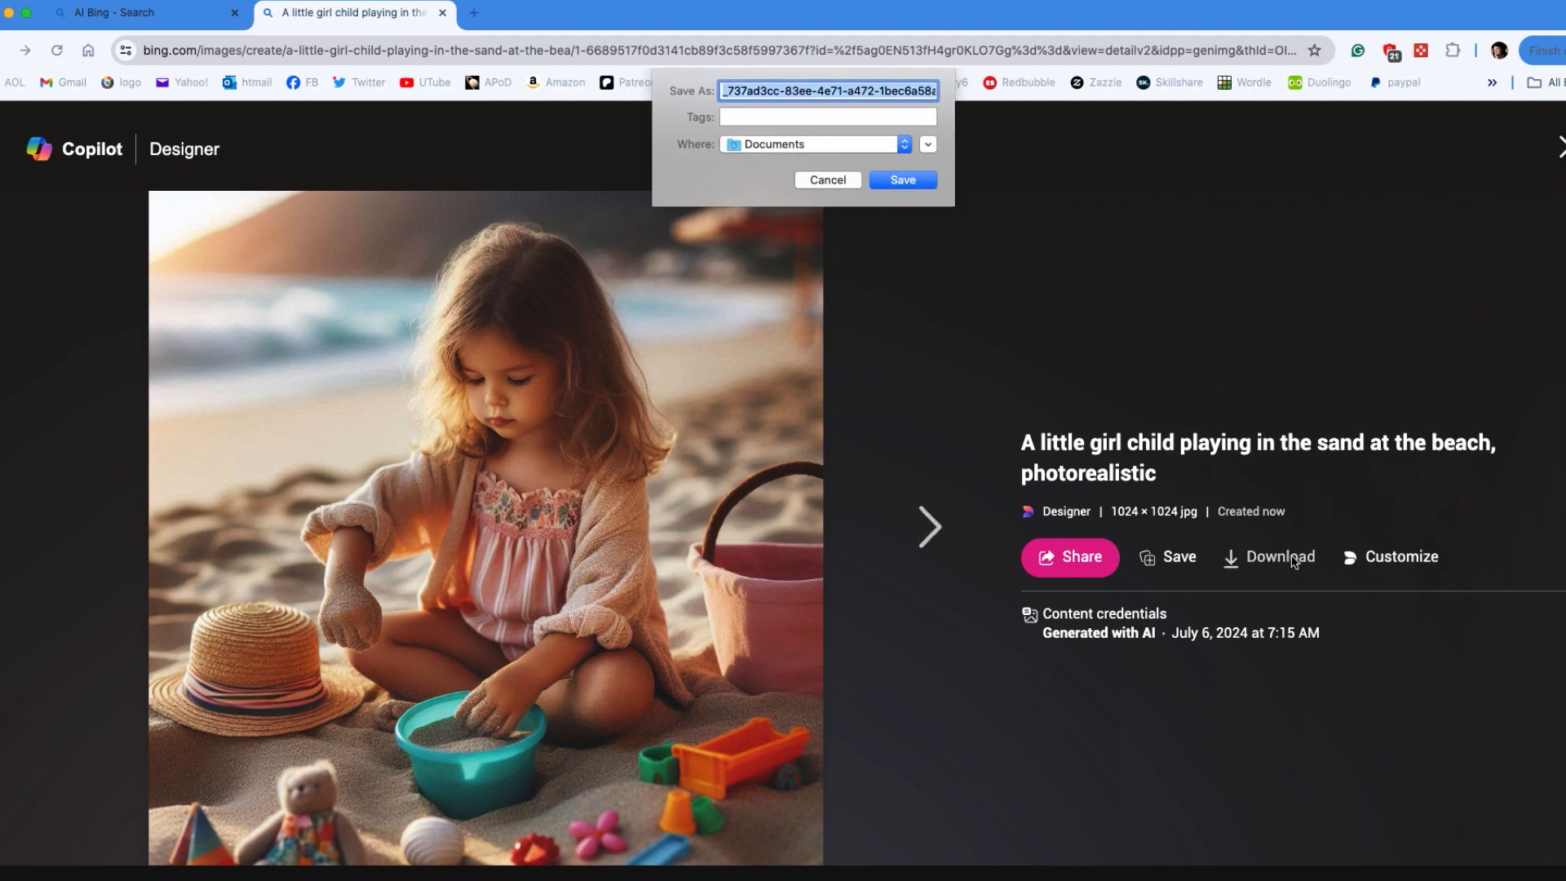
{"action": "left_click", "coordinate": [904, 146]}
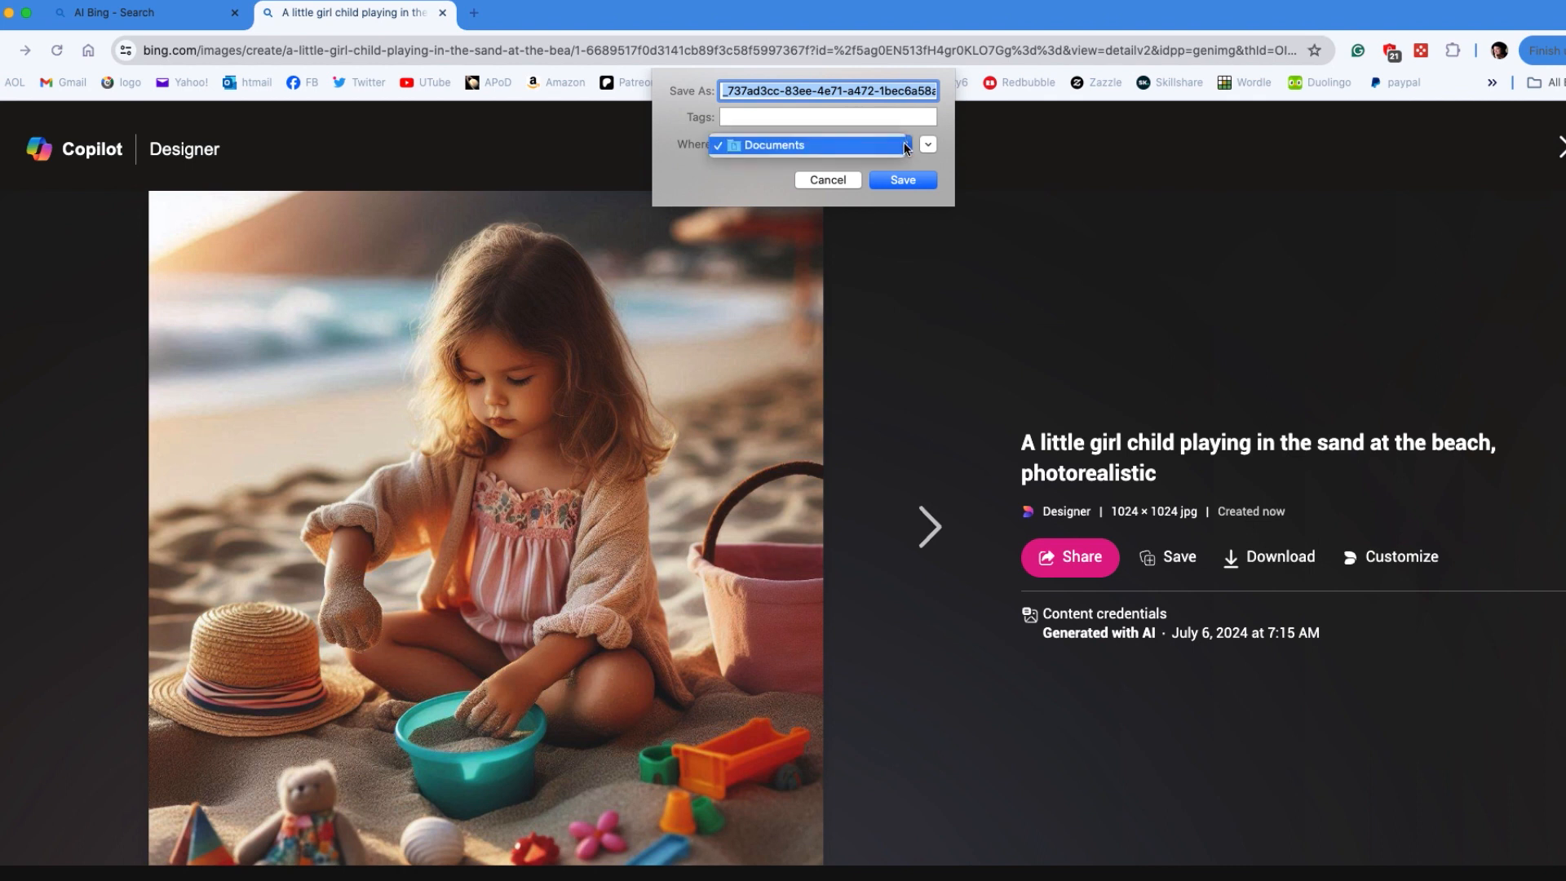
{"action": "left_click", "coordinate": [906, 159]}
{"action": "left_click", "coordinate": [905, 181]}
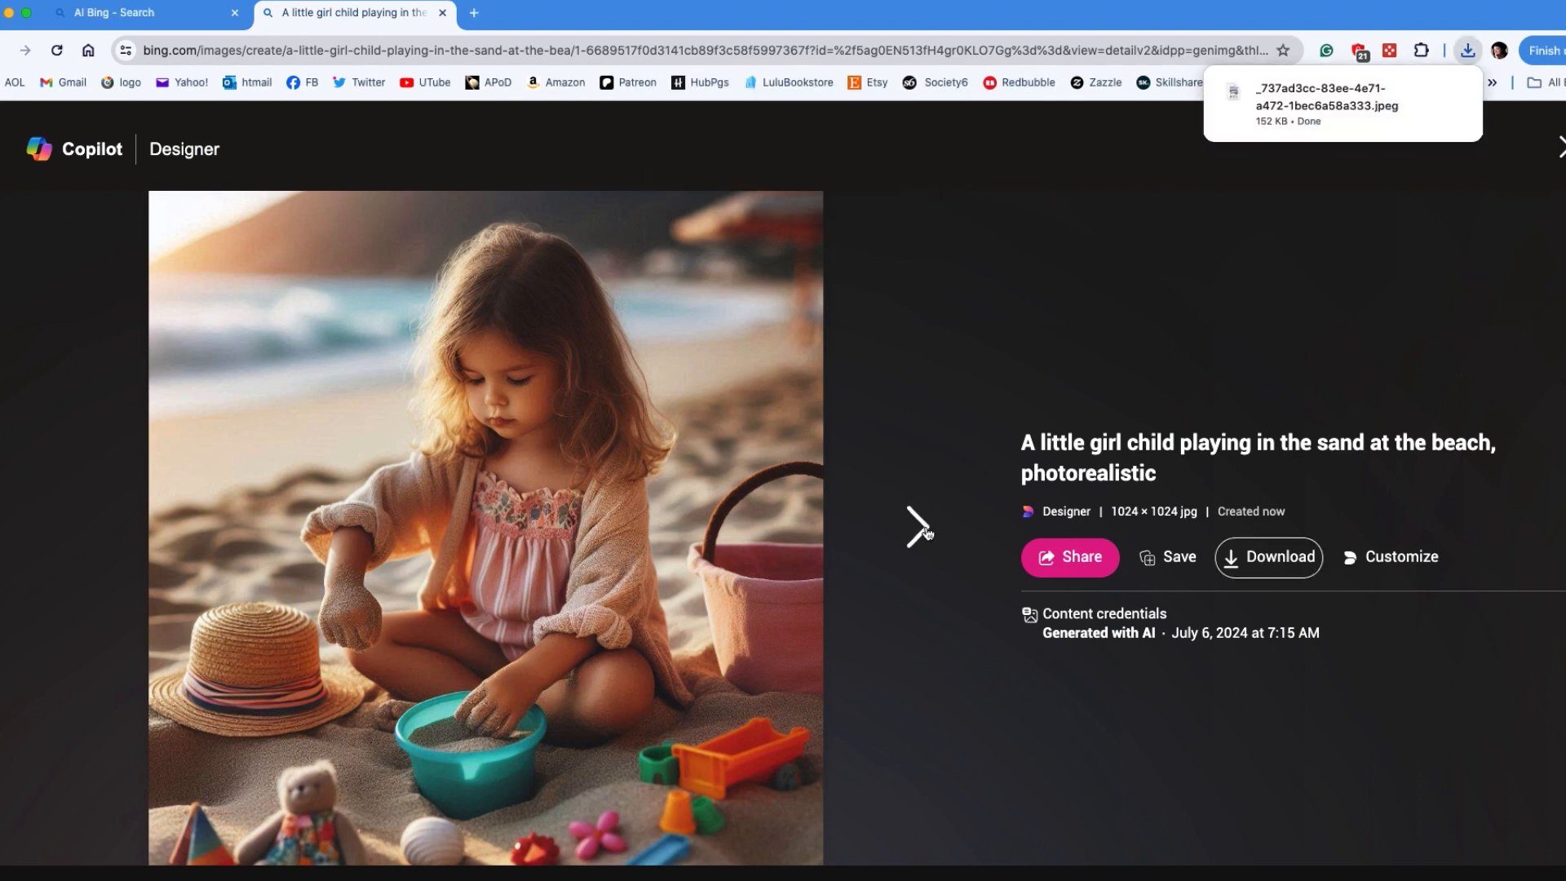
{"action": "left_click", "coordinate": [920, 527]}
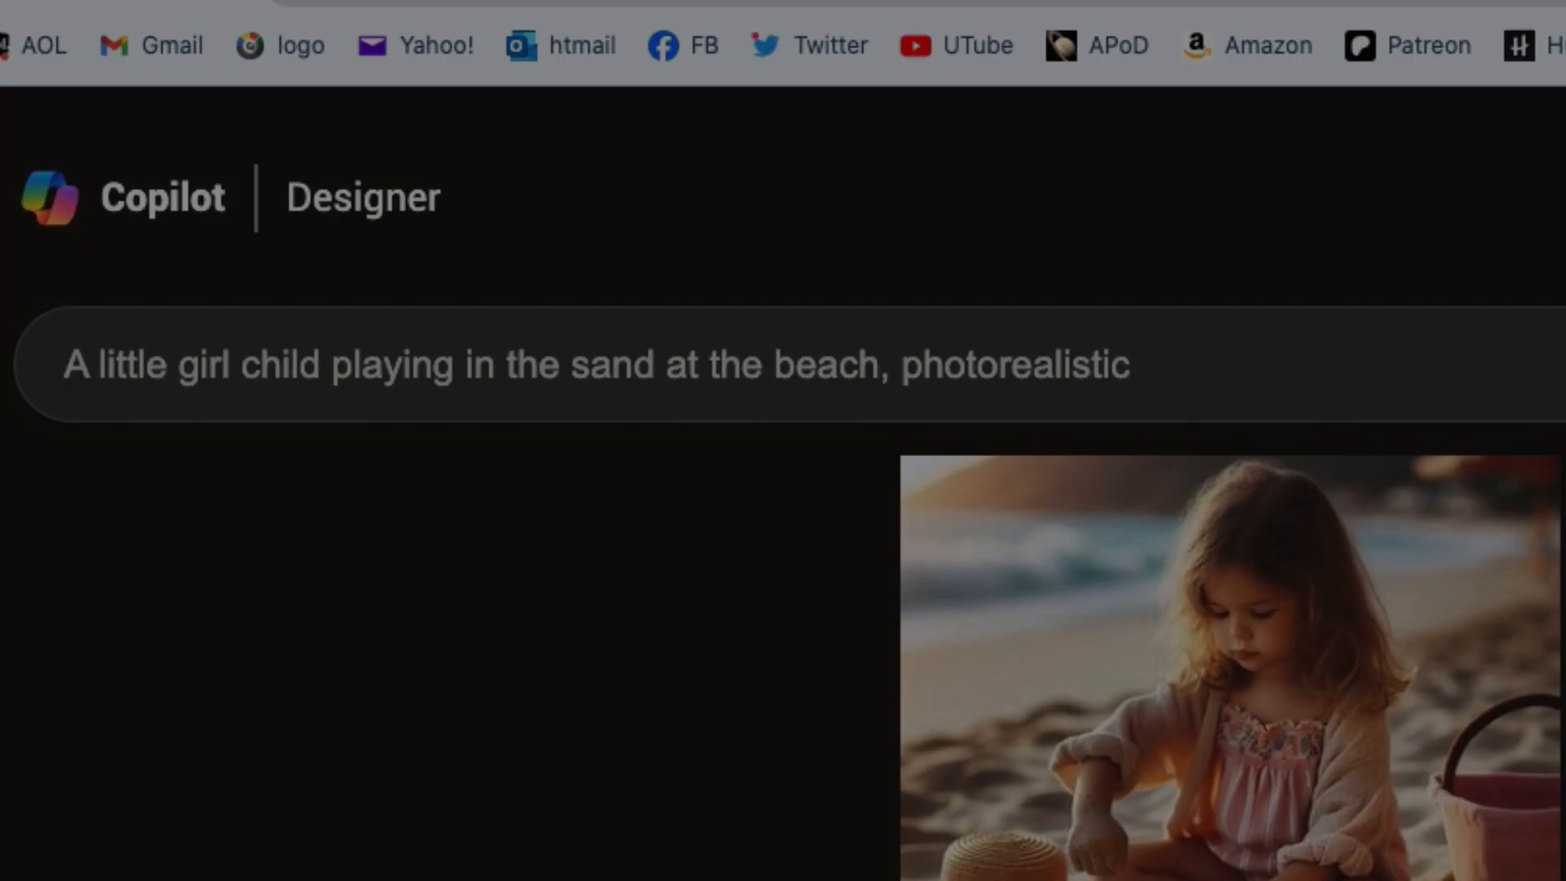
Append ", geometric shapes cubist" to the end of the image prompt.
{"action": "type", "text": ", geometric sh"}
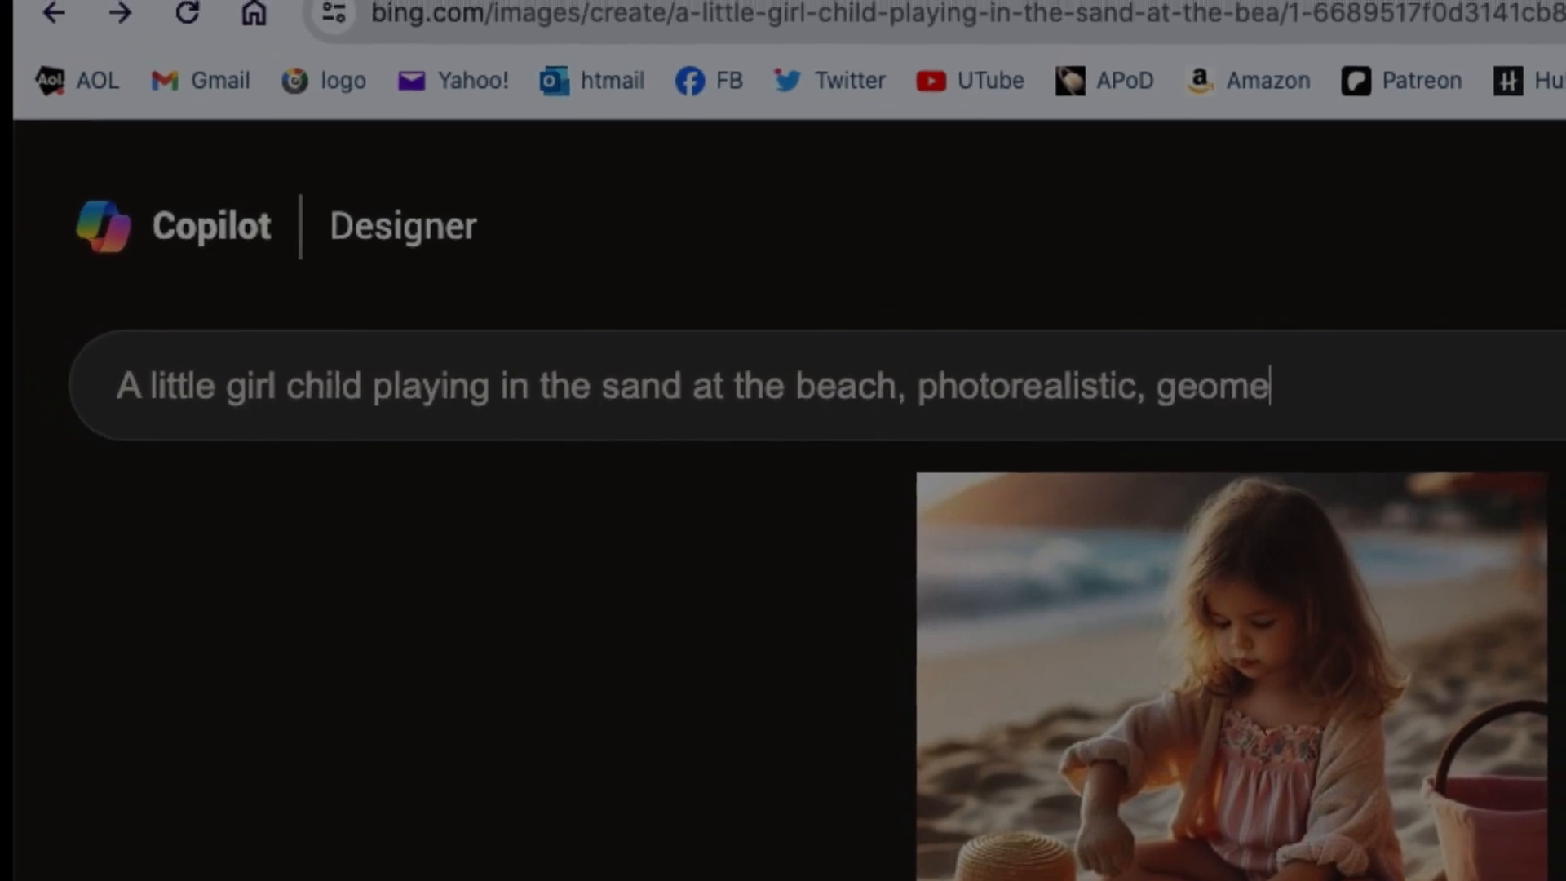
{"action": "type", "text": "apes"}
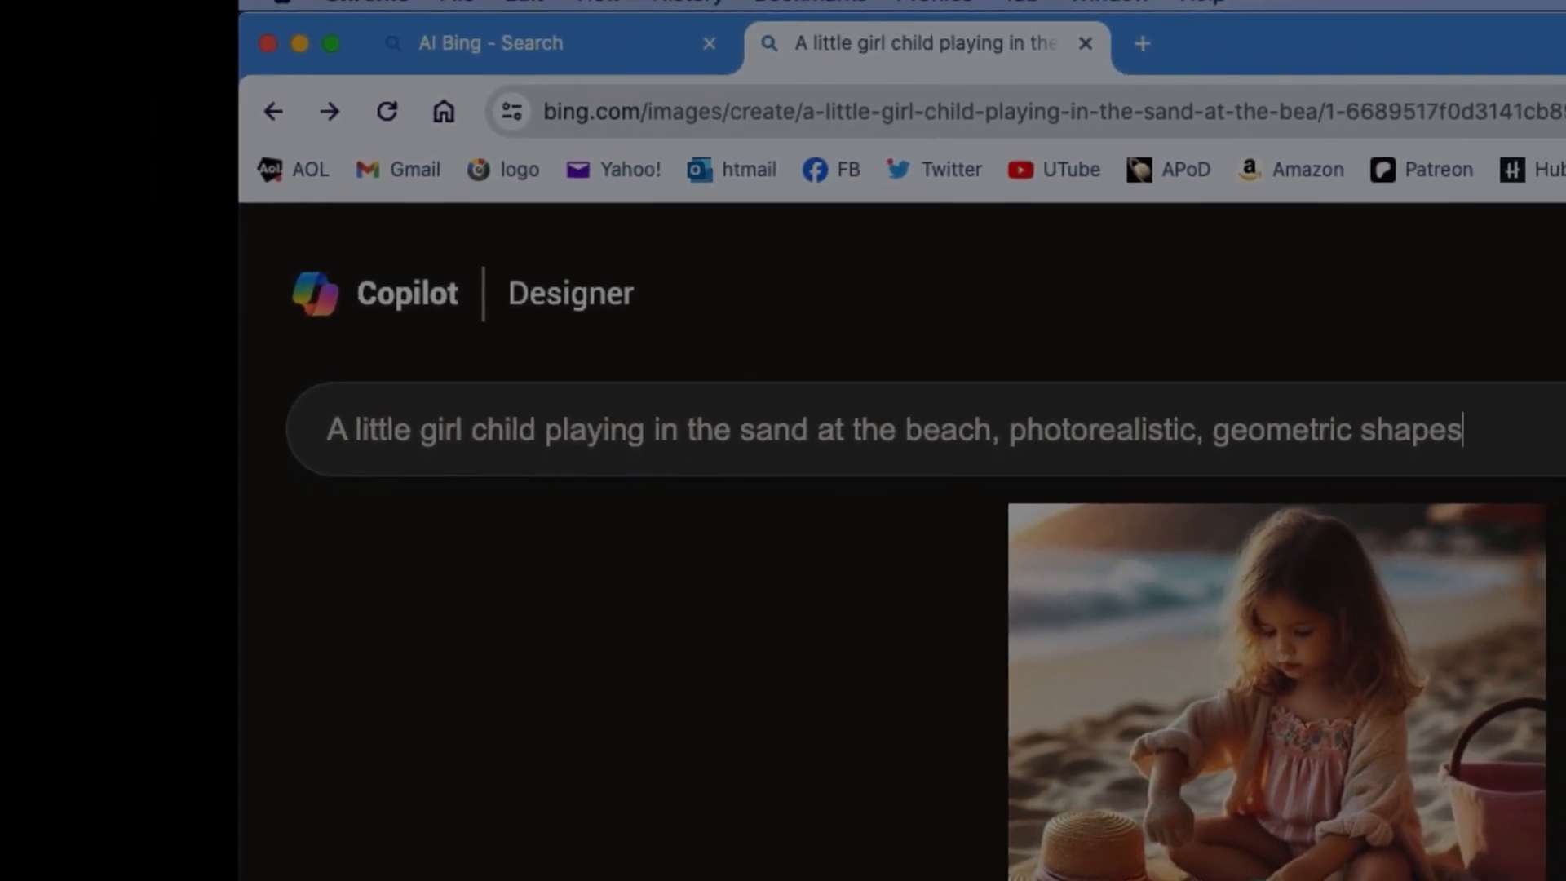
{"action": "type", "text": " cubist"}
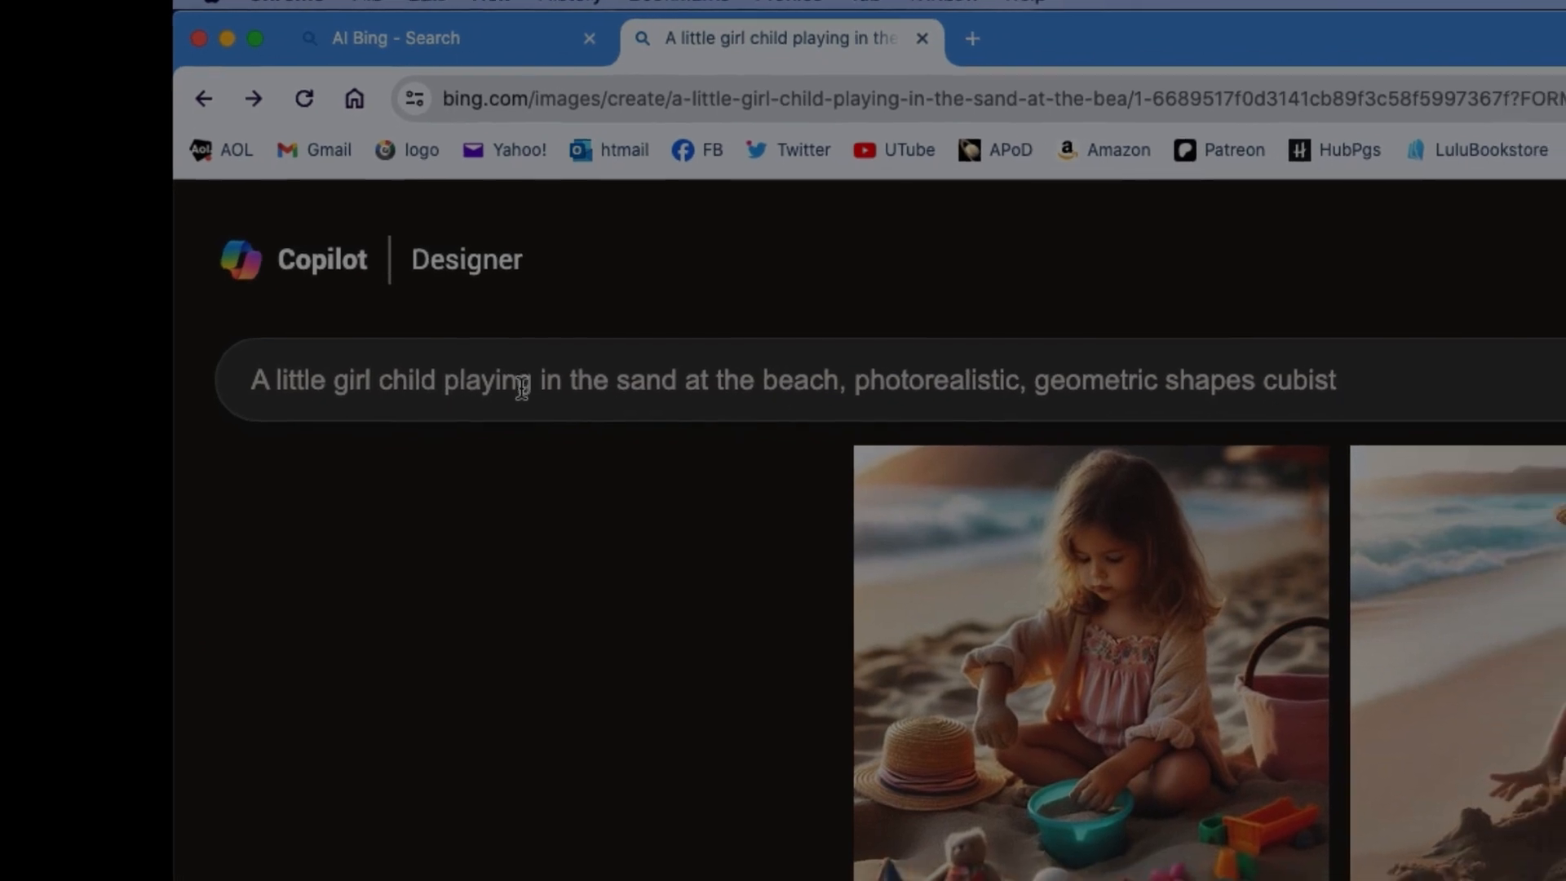
Replace "little girl child playing in the sand at the" with "sandy" in the prompt and generate the images.
{"action": "left_click_drag", "start_coordinate": [545, 389], "coordinate": [289, 387]}
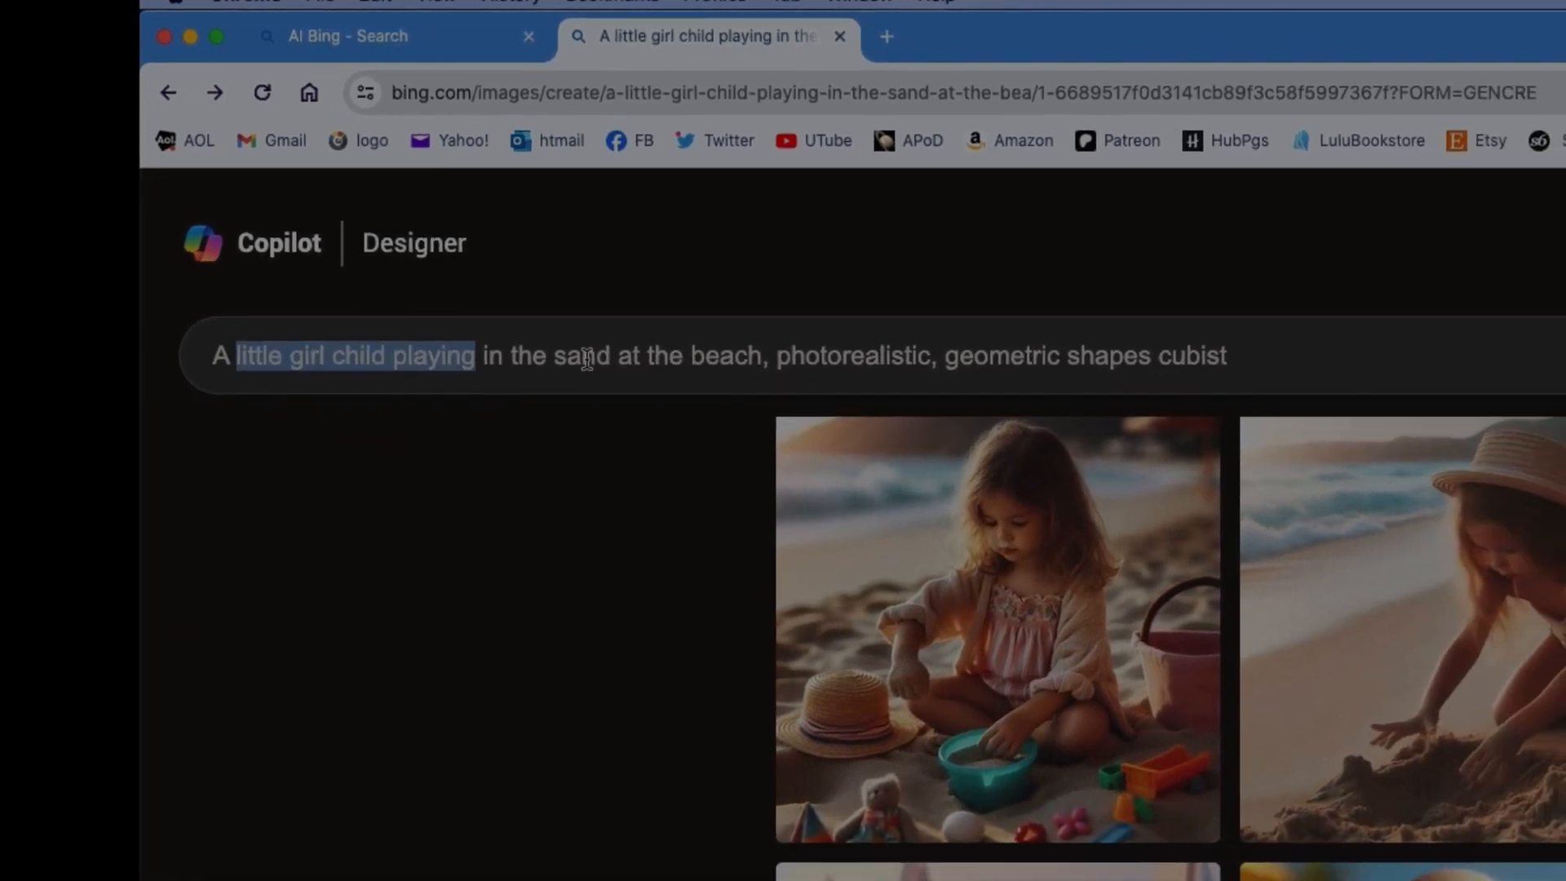
{"action": "left_click_drag", "start_coordinate": [700, 361], "coordinate": [206, 338]}
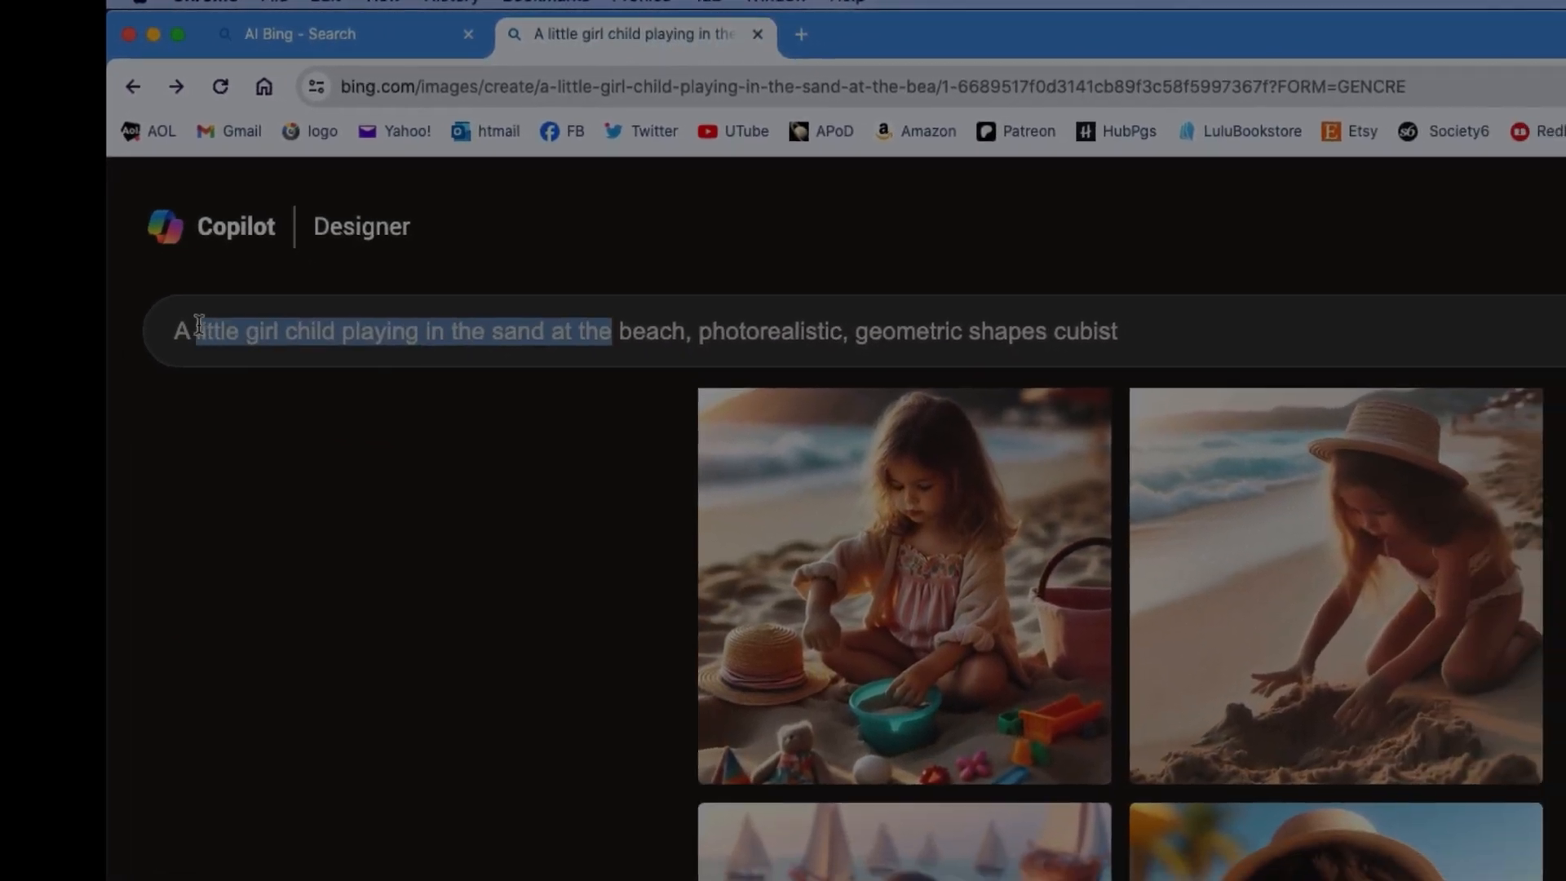
{"action": "type", "text": "sandy"}
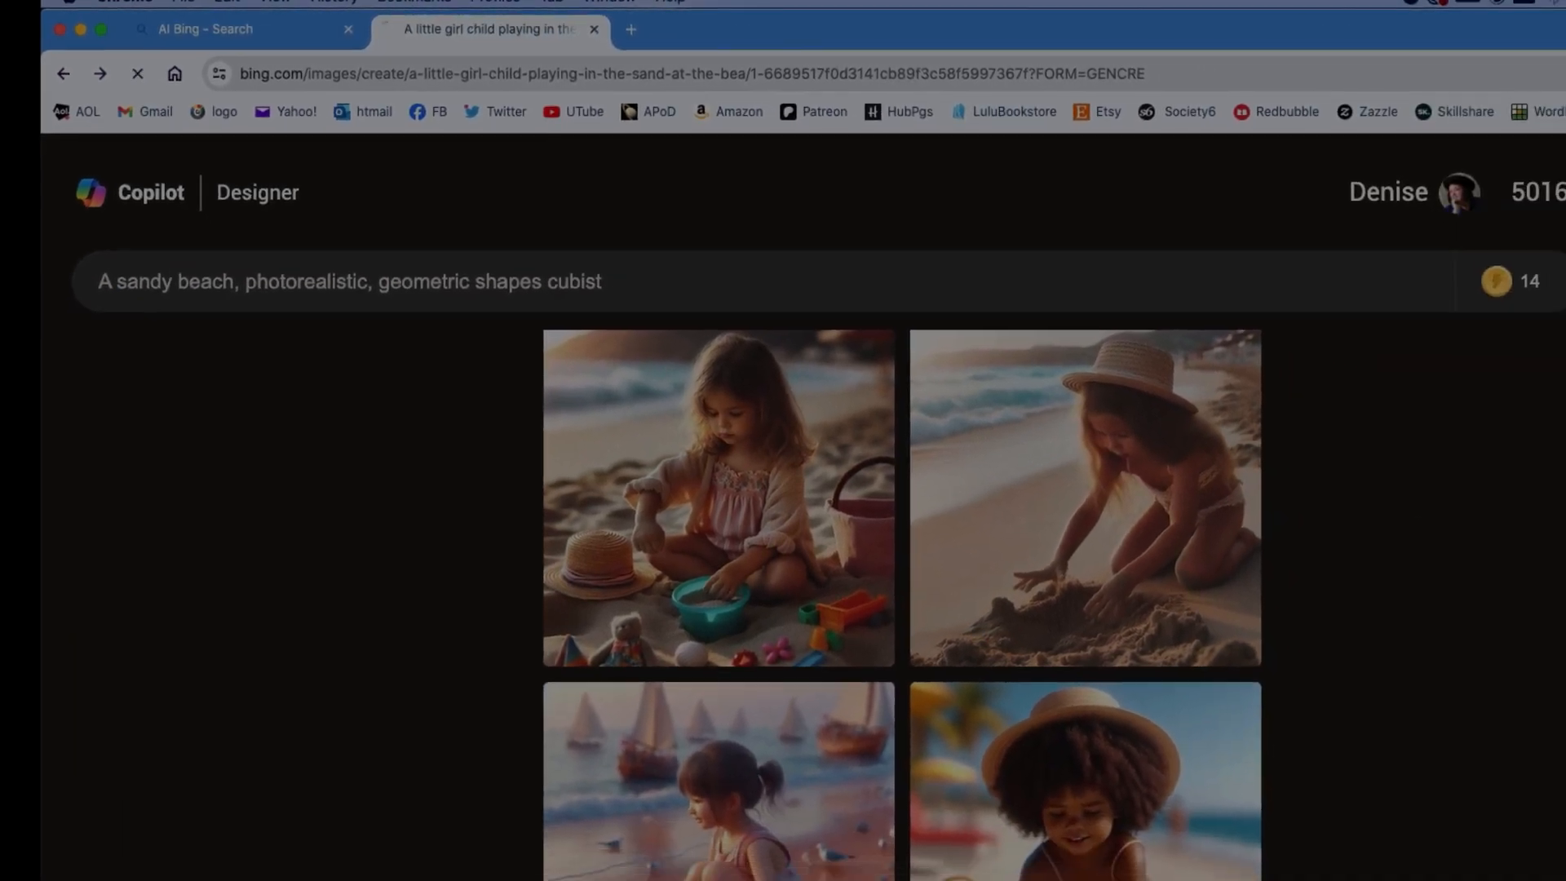
{"action": "left_click", "coordinate": [1558, 260]}
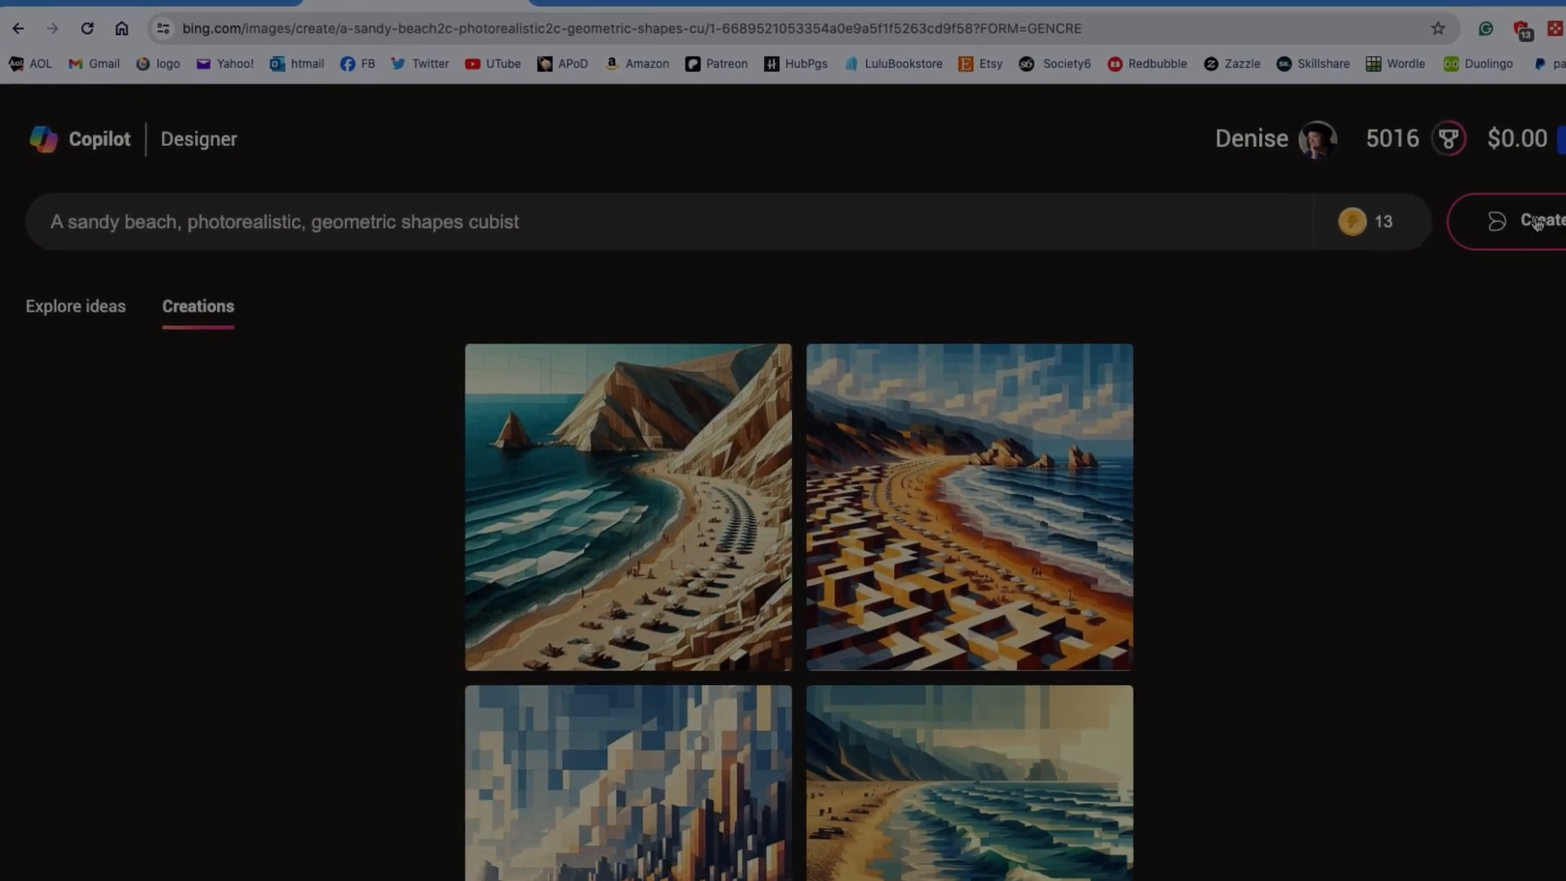
Browse the enlarged cubist beach images, download the fourth one with the green waves to Documents, and return to the results.
{"action": "scroll", "coordinate": [1182, 779], "scroll_direction": "down", "scroll_amount": 2}
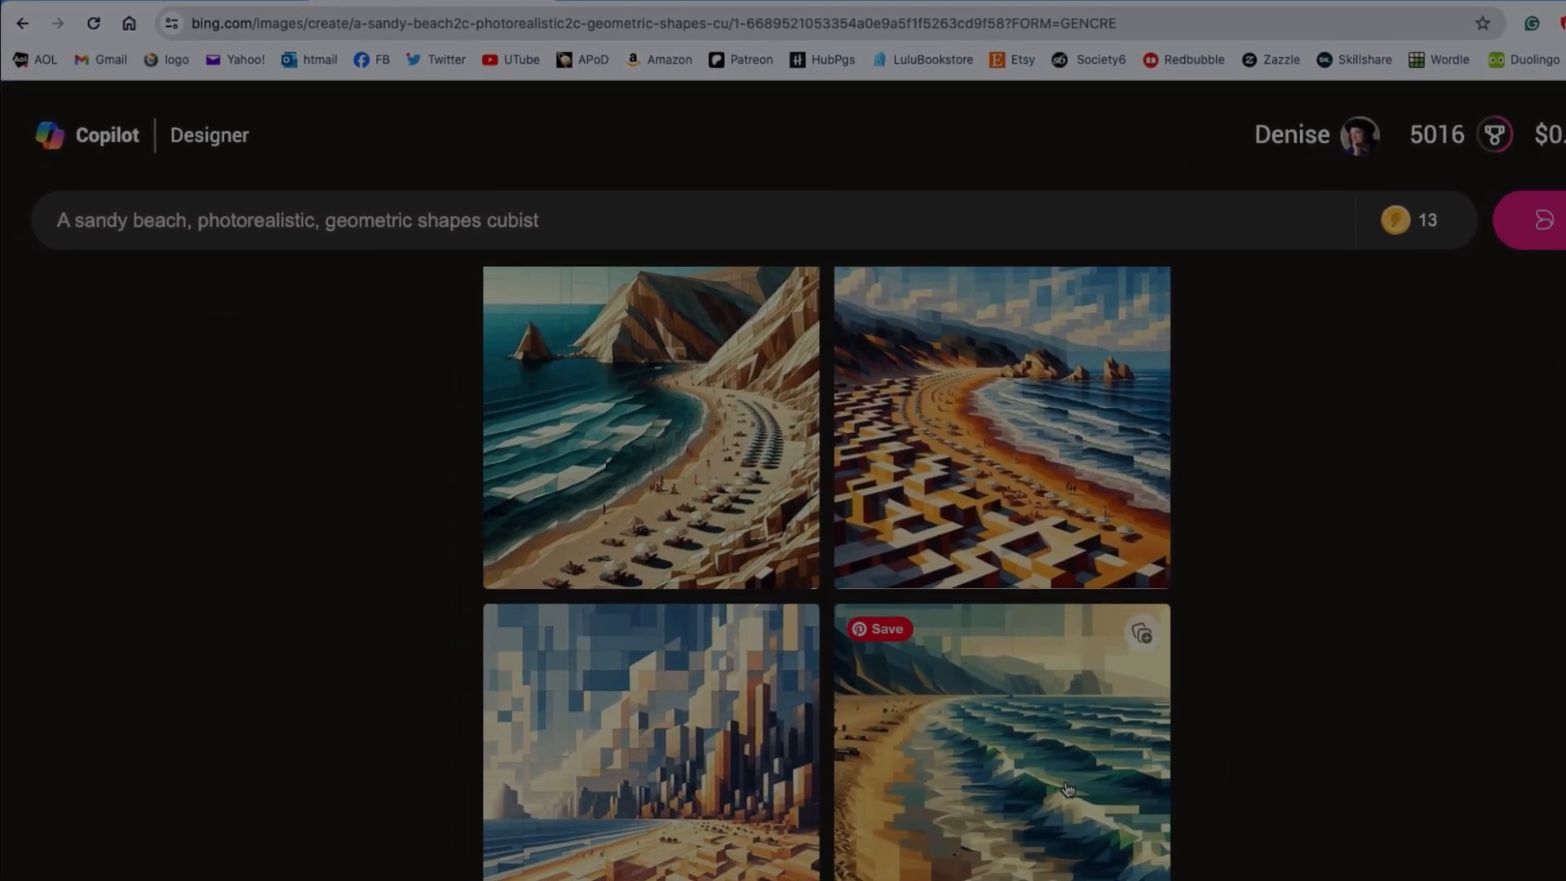
{"action": "left_click", "coordinate": [637, 491]}
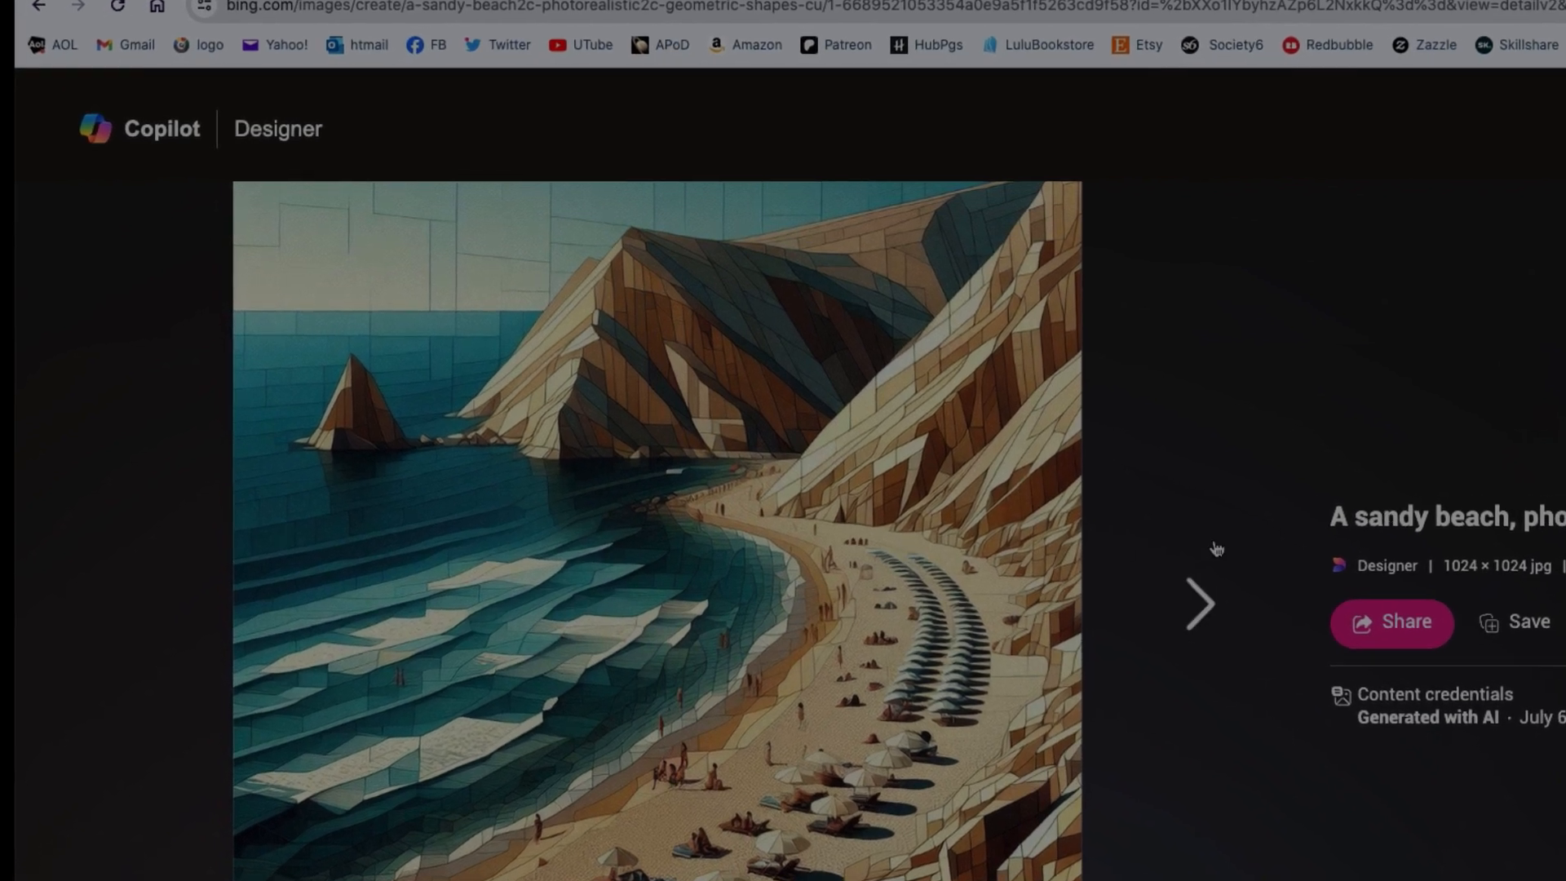
{"action": "left_click", "coordinate": [1221, 613]}
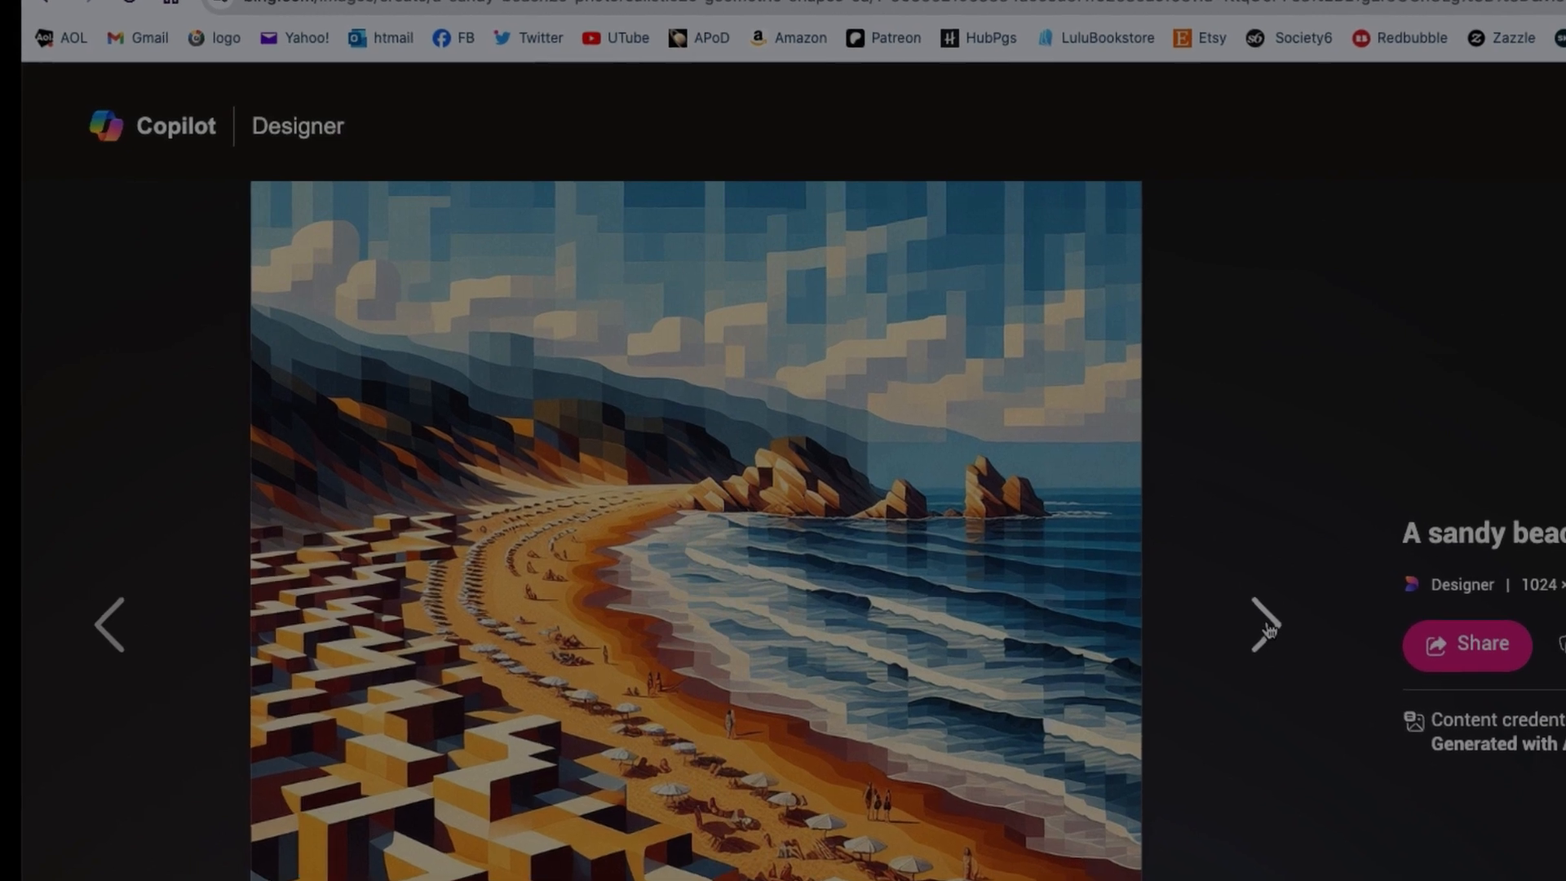
{"action": "left_click", "coordinate": [1252, 623]}
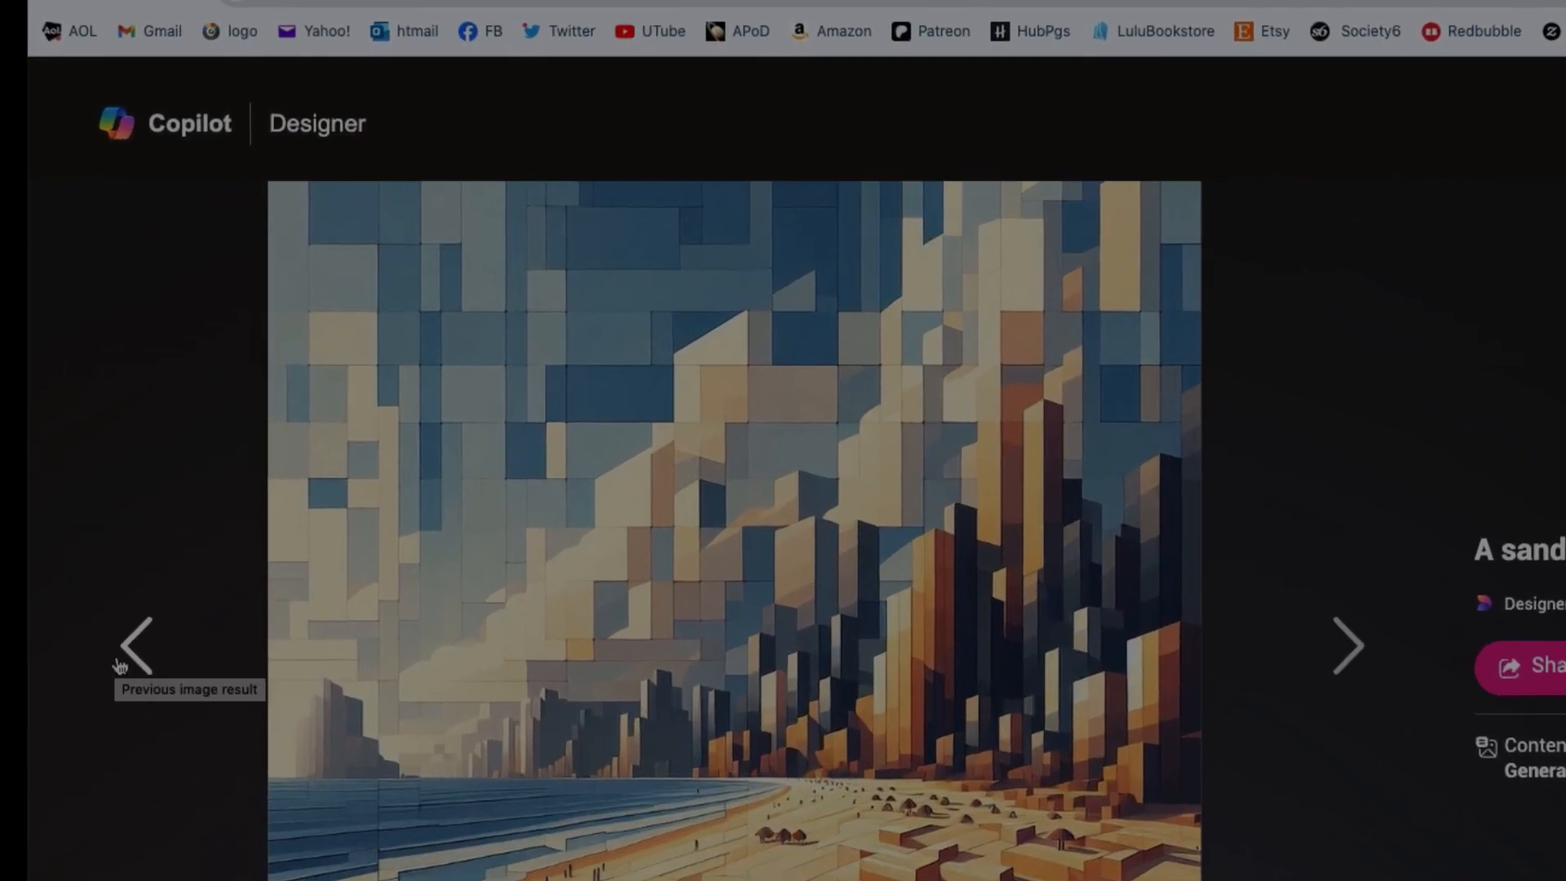
{"action": "left_click", "coordinate": [114, 661]}
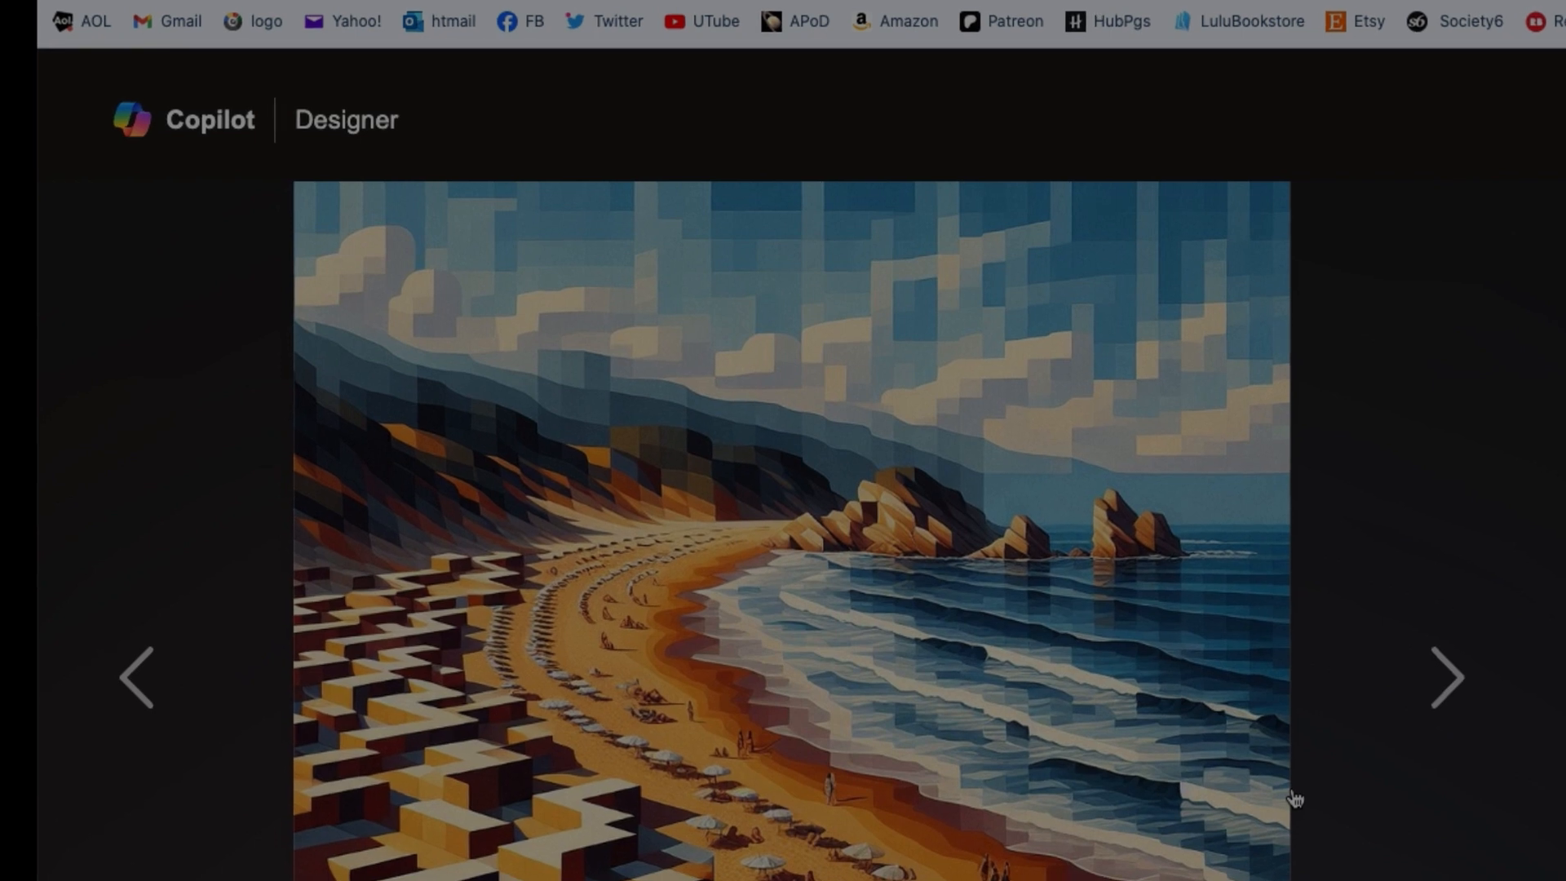
{"action": "left_click", "coordinate": [1443, 669]}
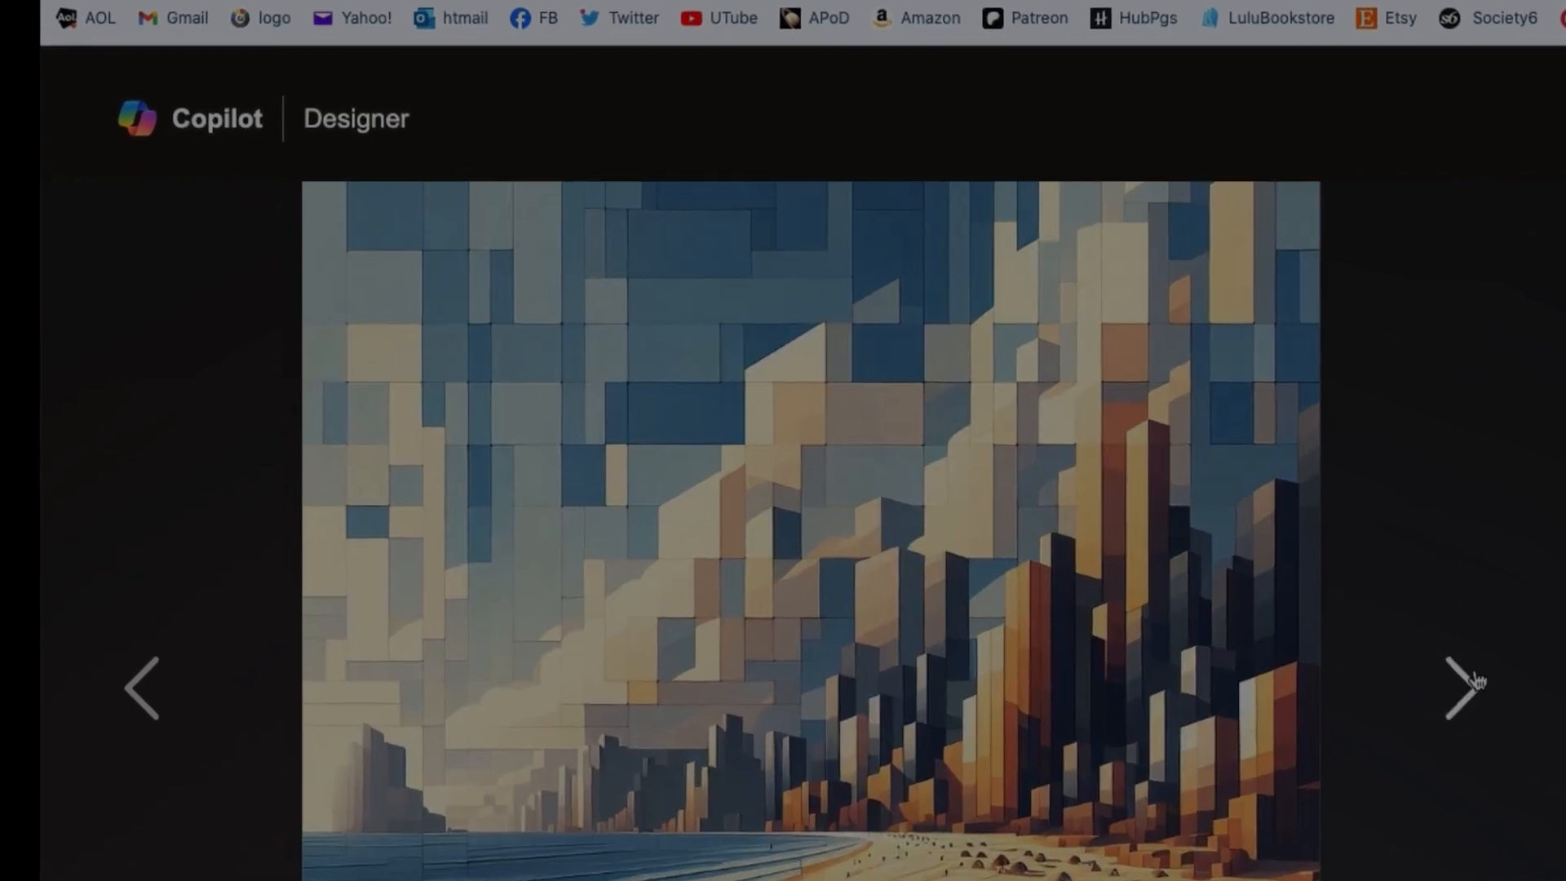
{"action": "left_click", "coordinate": [1482, 673]}
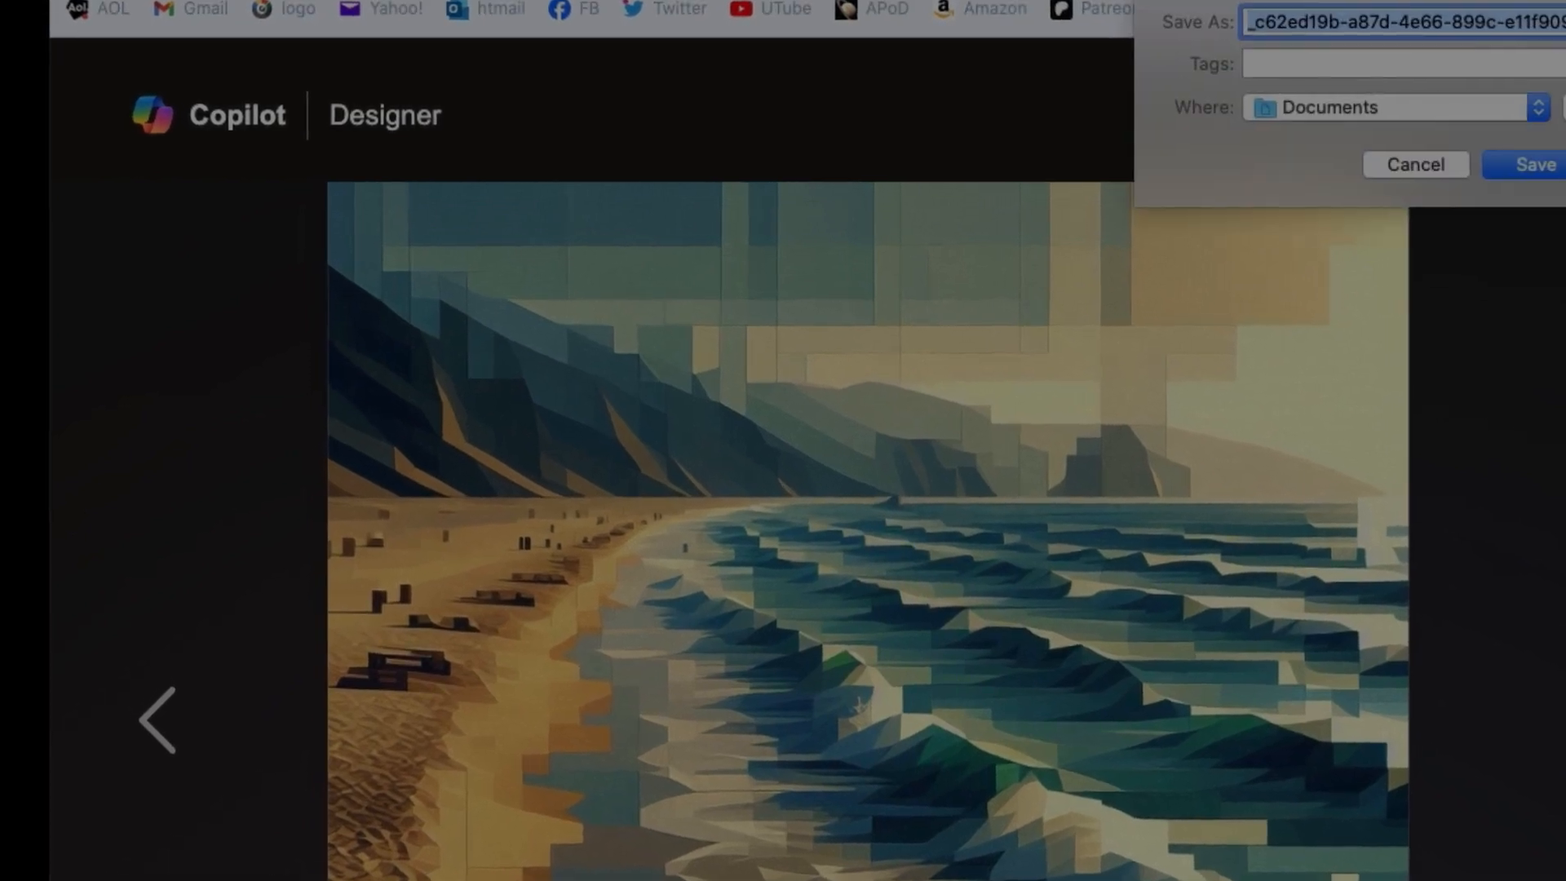
{"action": "key", "text": "Return"}
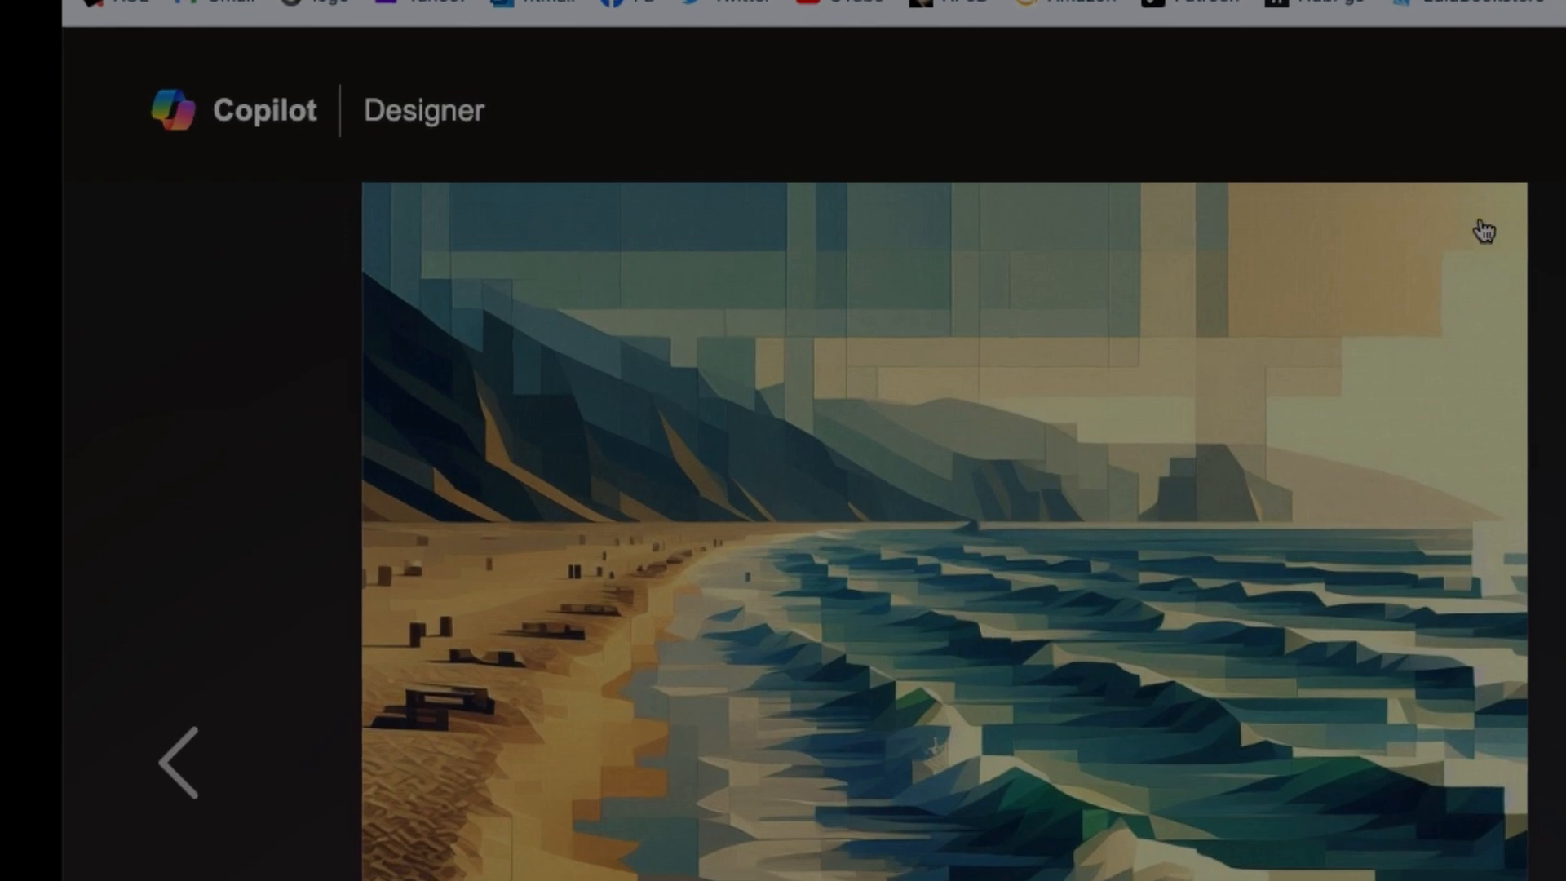
{"action": "left_click", "coordinate": [1561, 110]}
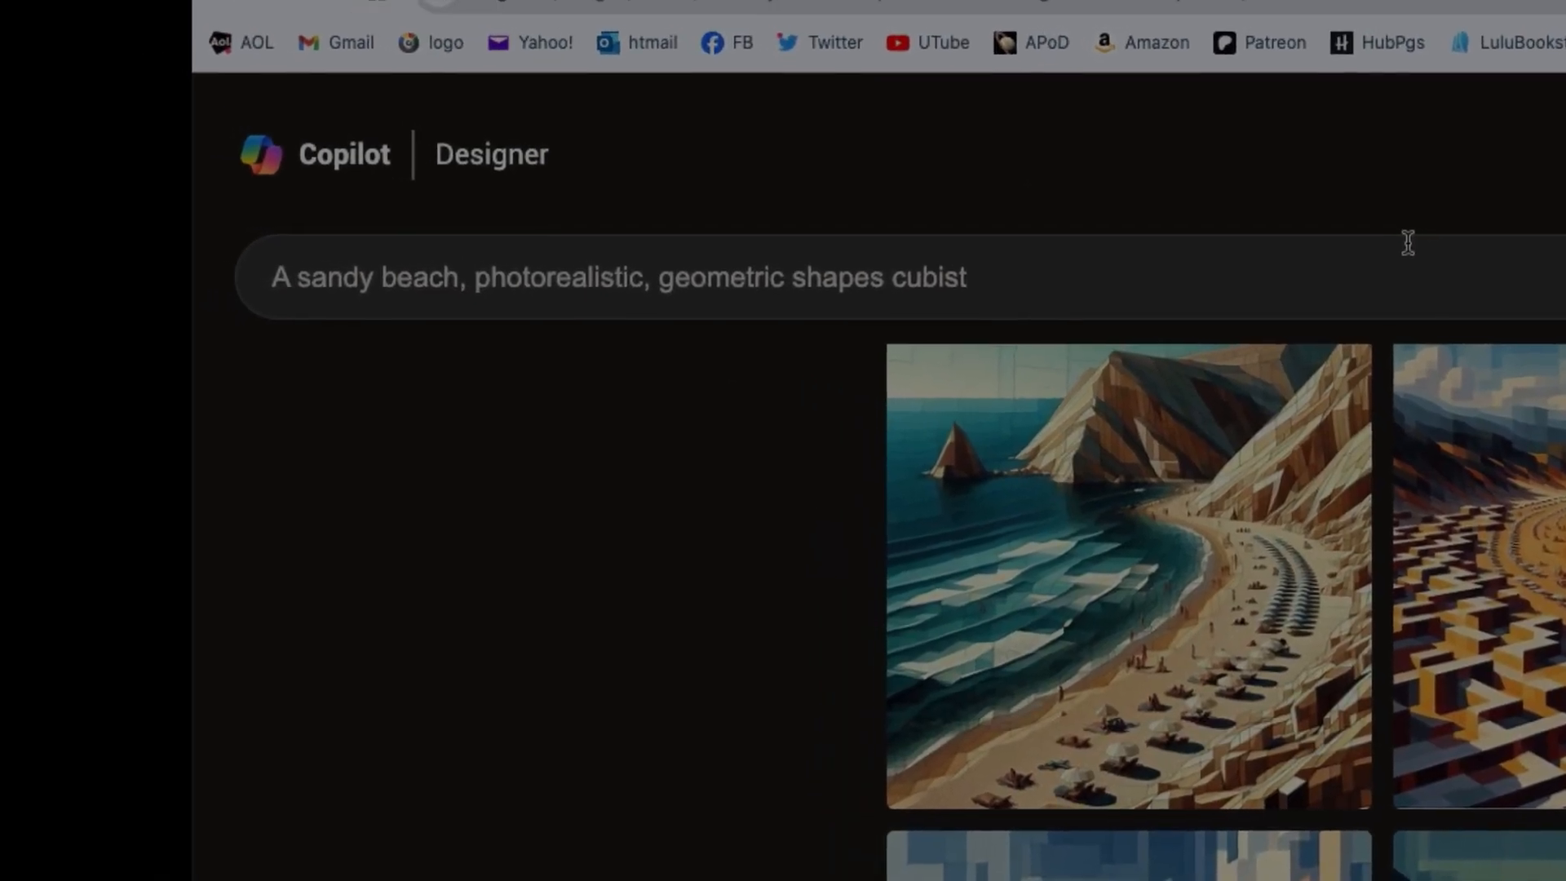
Insert "a child playing in the sand at the beach," before "photorealistic" in the prompt and generate the images.
{"action": "left_click", "coordinate": [469, 278]}
{"action": "type", "text": "a child"}
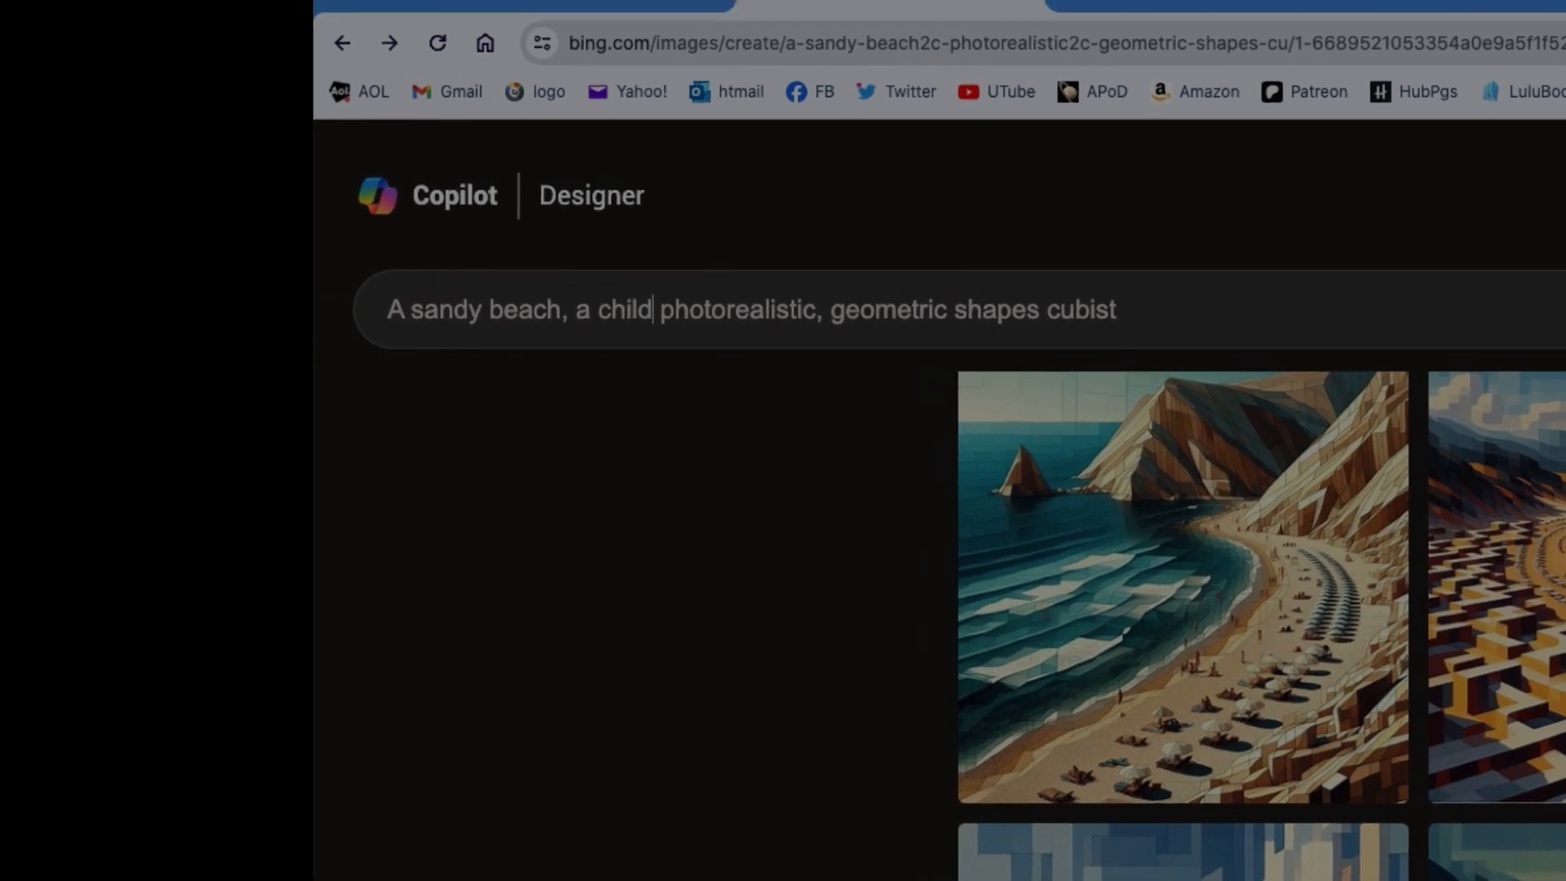
{"action": "type", "text": " playing in the "}
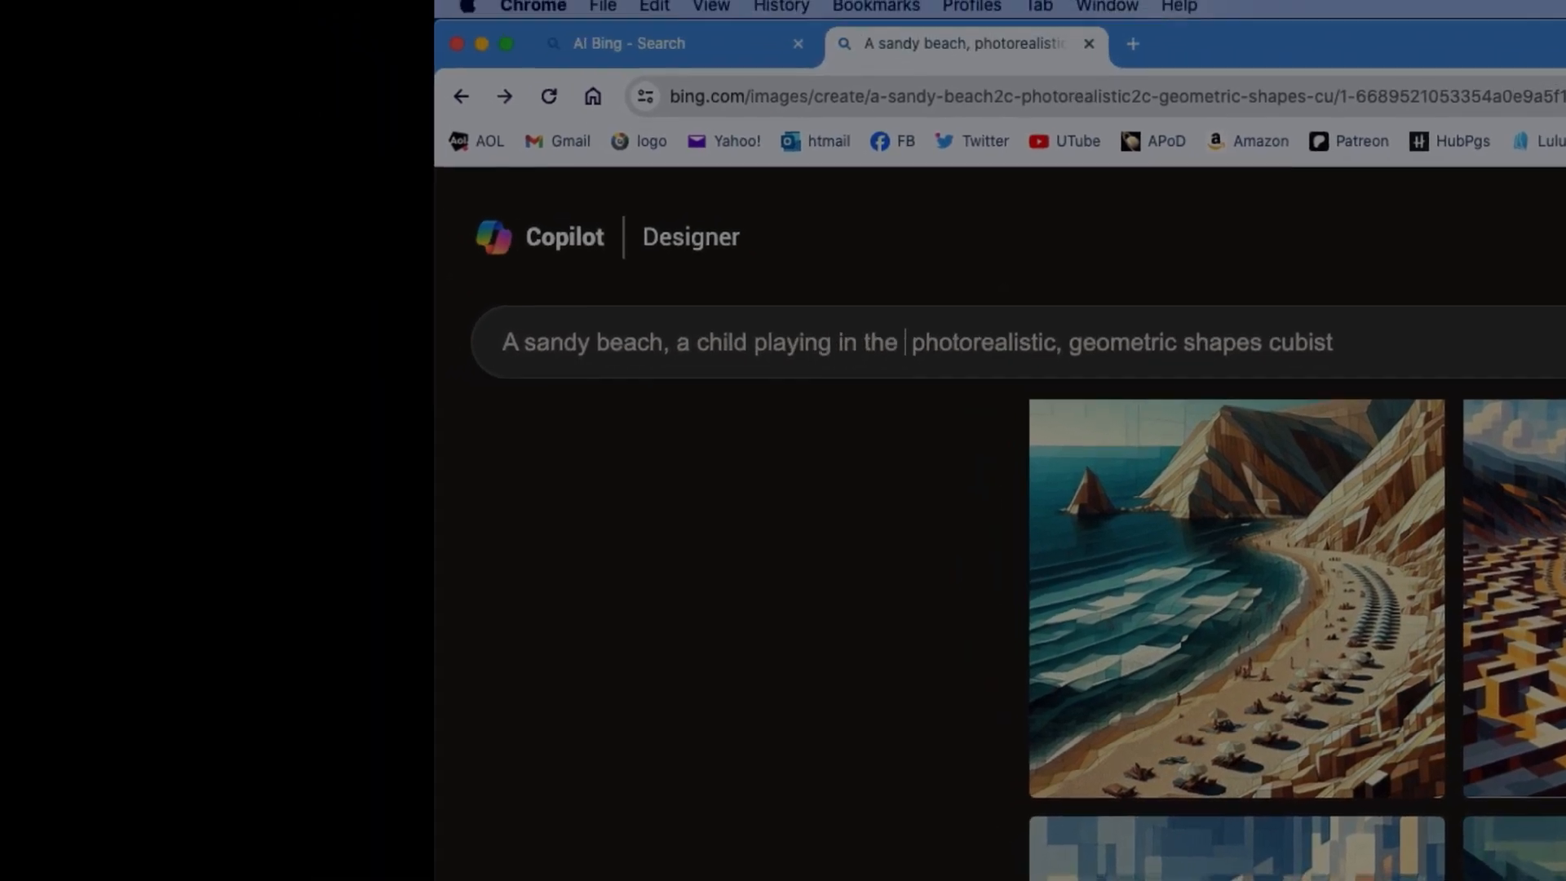
{"action": "type", "text": "sand at the beach"}
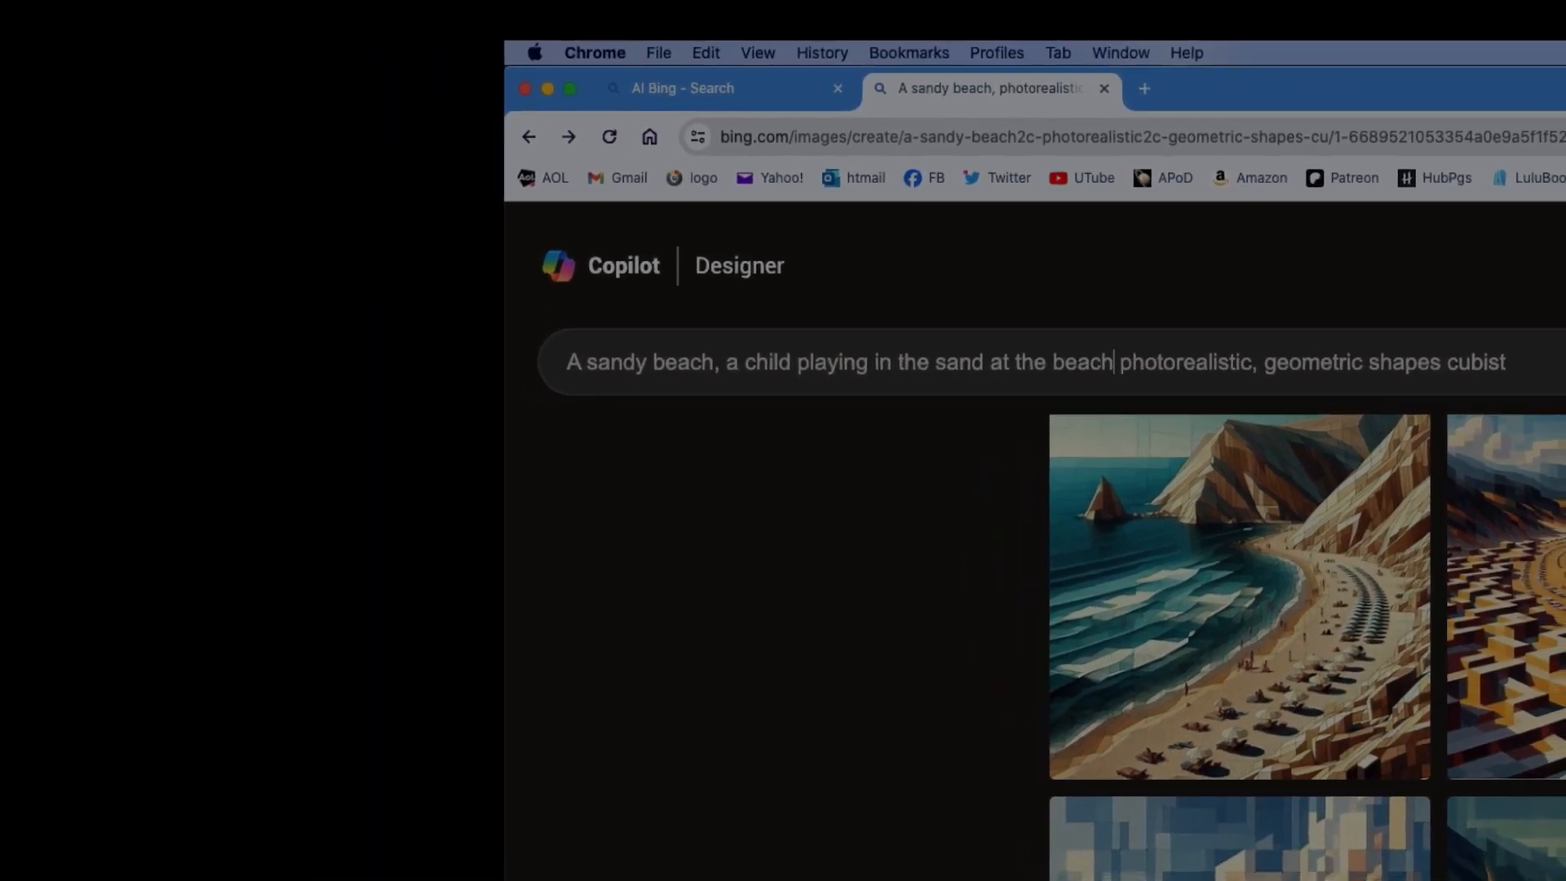
{"action": "type", "text": ","}
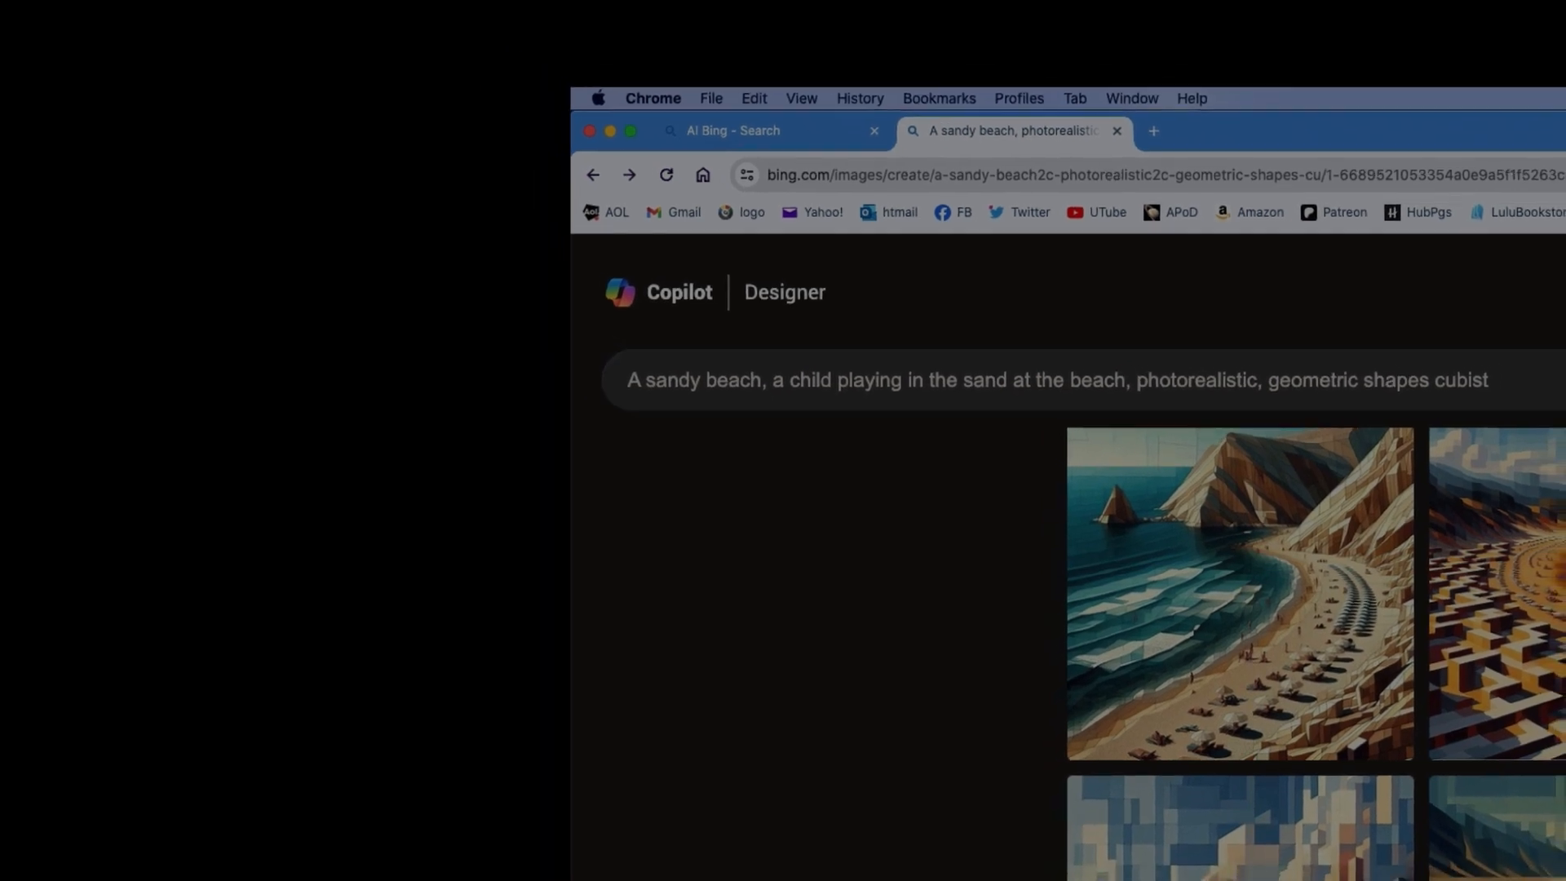
{"action": "key", "text": "Return"}
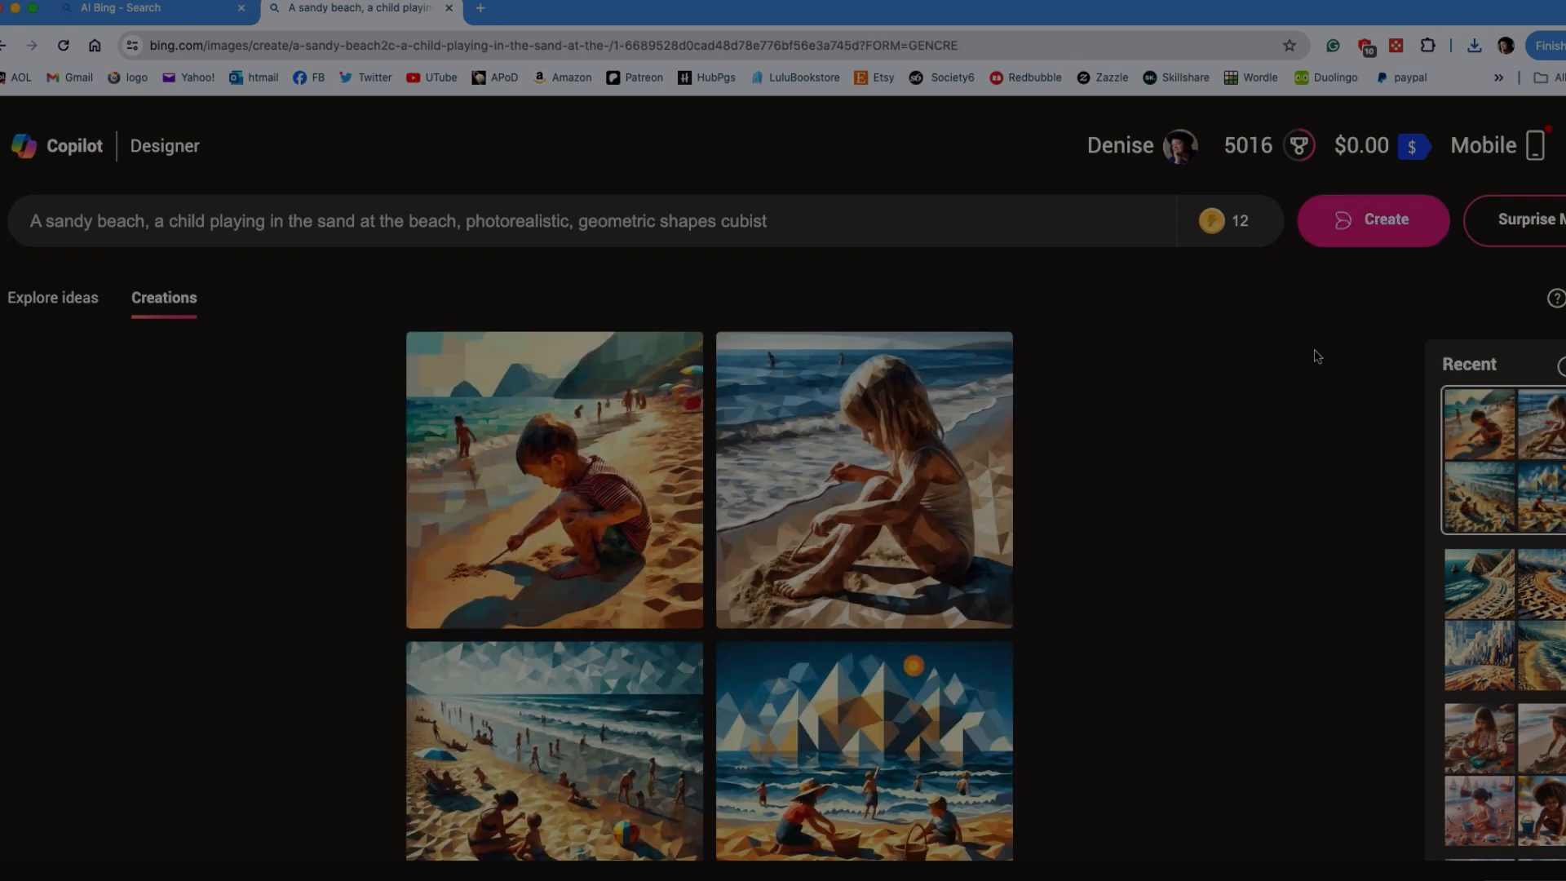
Open the cubist image of the boy in the striped shirt digging in the sand and download it to Documents.
{"action": "left_click", "coordinate": [552, 506]}
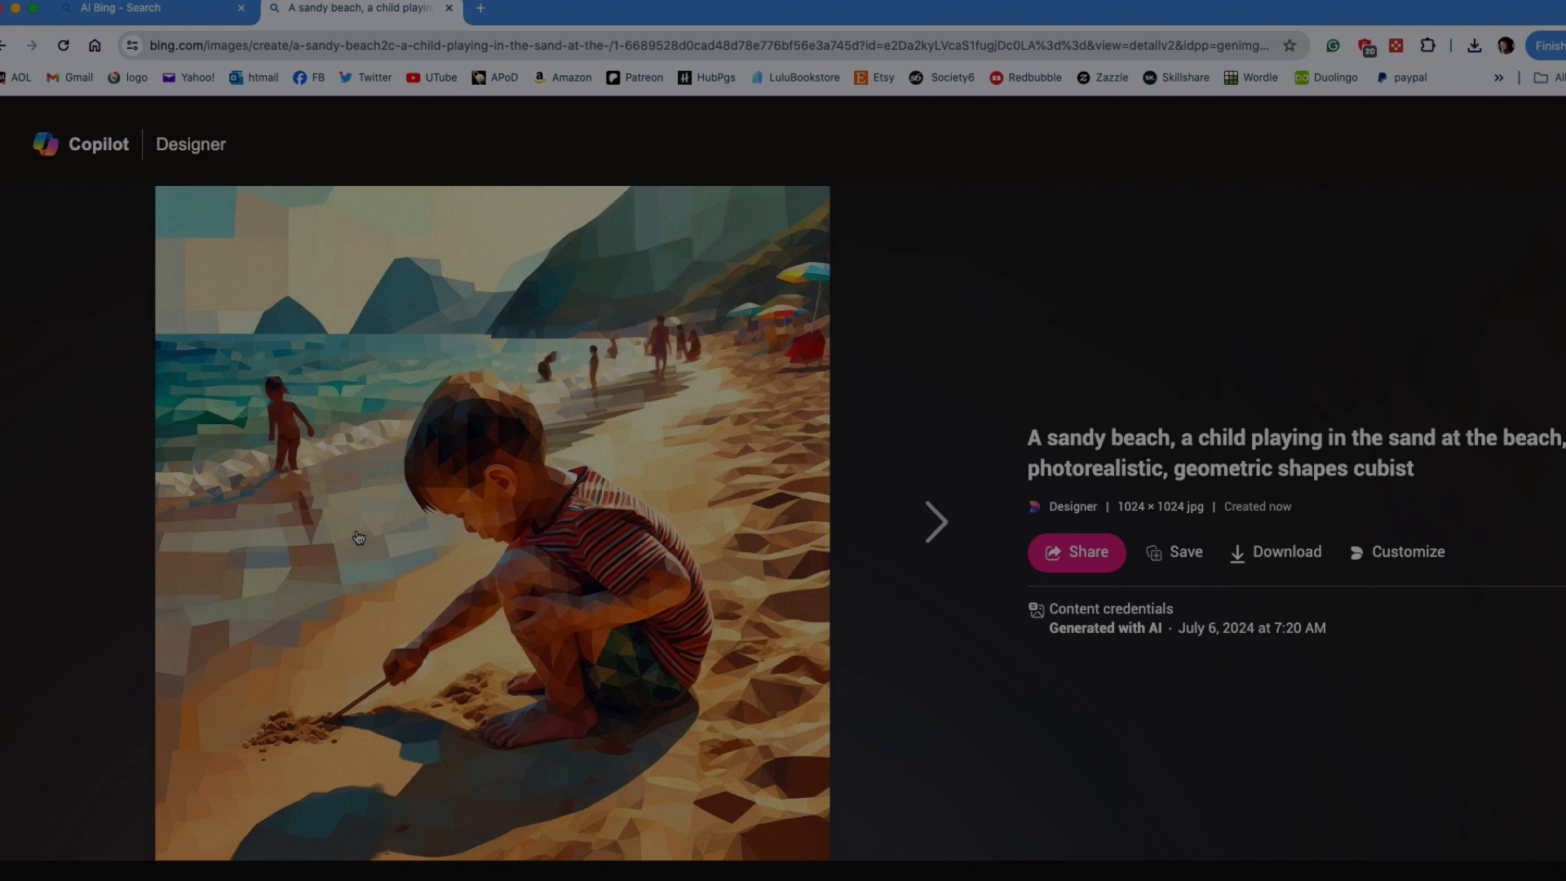
{"action": "left_click", "coordinate": [1301, 557]}
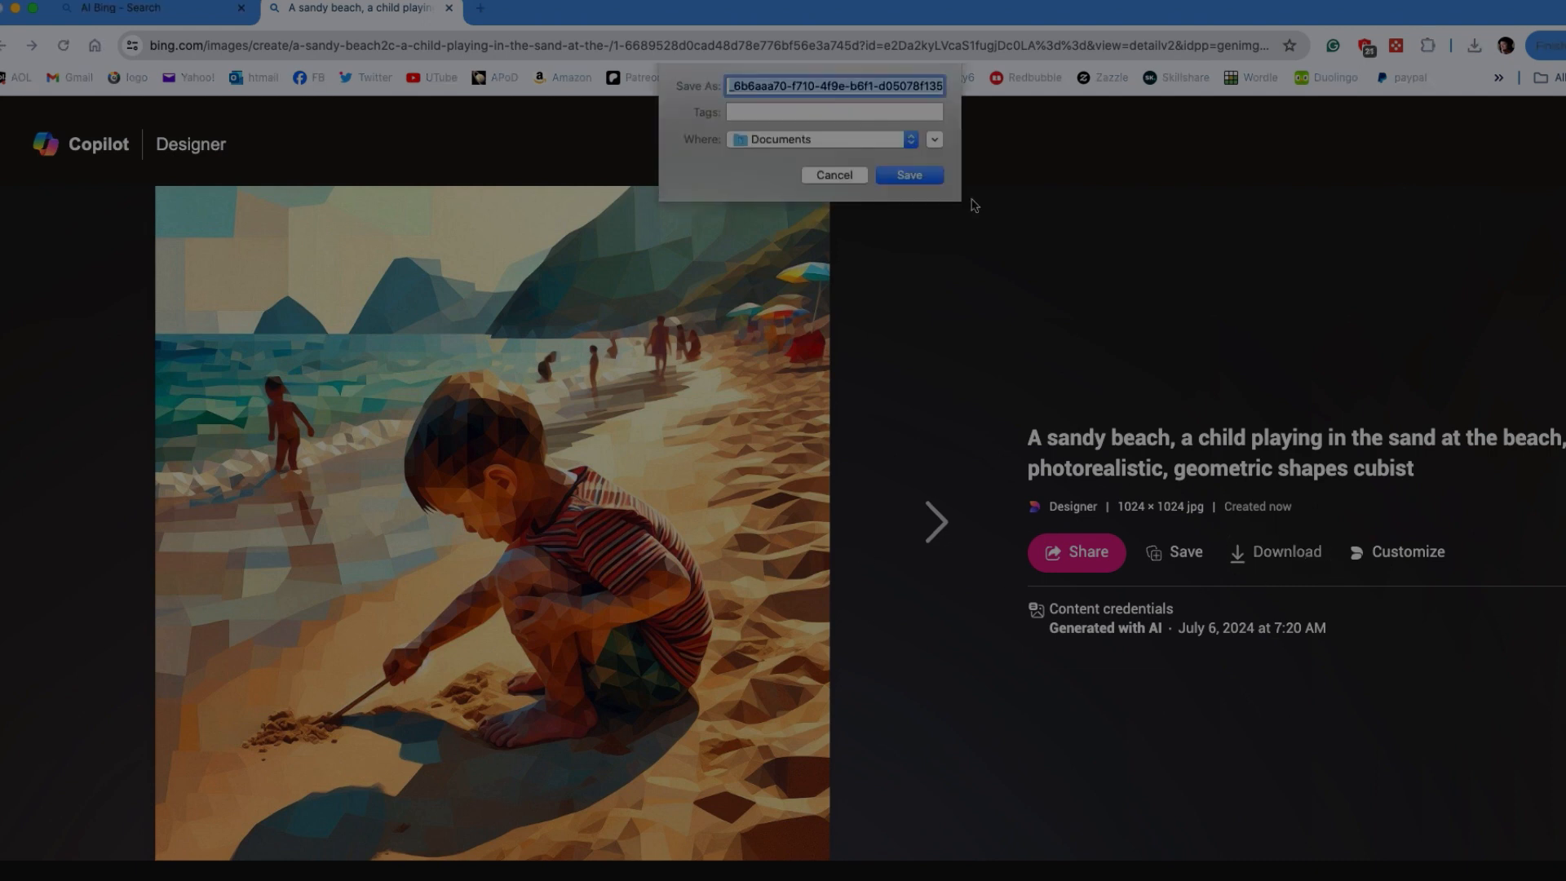
{"action": "left_click", "coordinate": [909, 175]}
Go to the second cubist image, the girl sitting by the waves, and download it to Documents.
{"action": "left_click", "coordinate": [930, 522]}
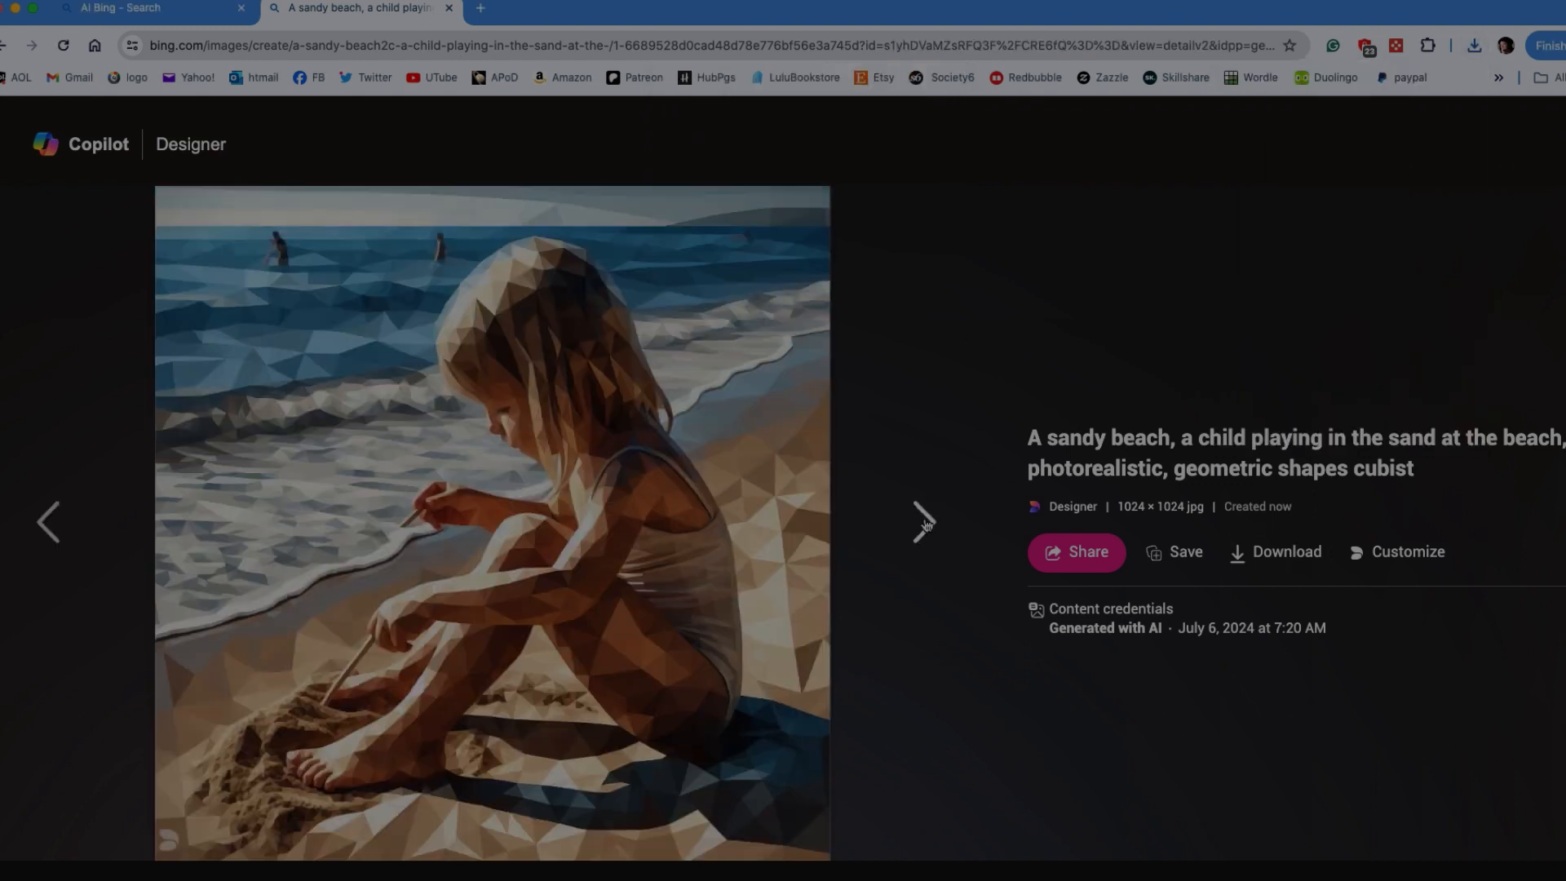
{"action": "left_click", "coordinate": [1293, 561]}
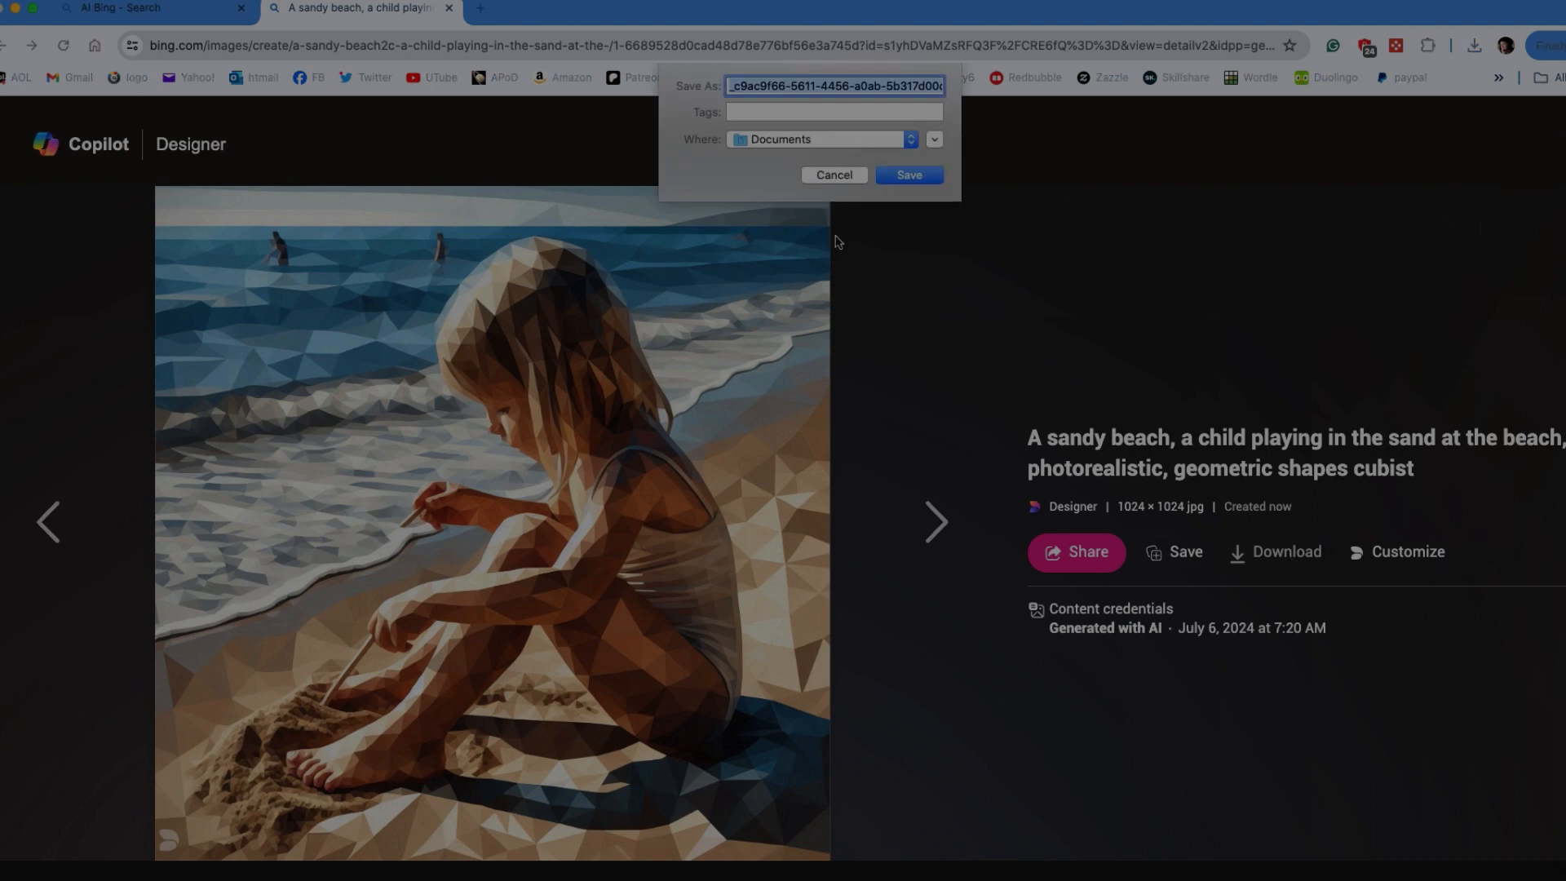
{"action": "left_click", "coordinate": [909, 175]}
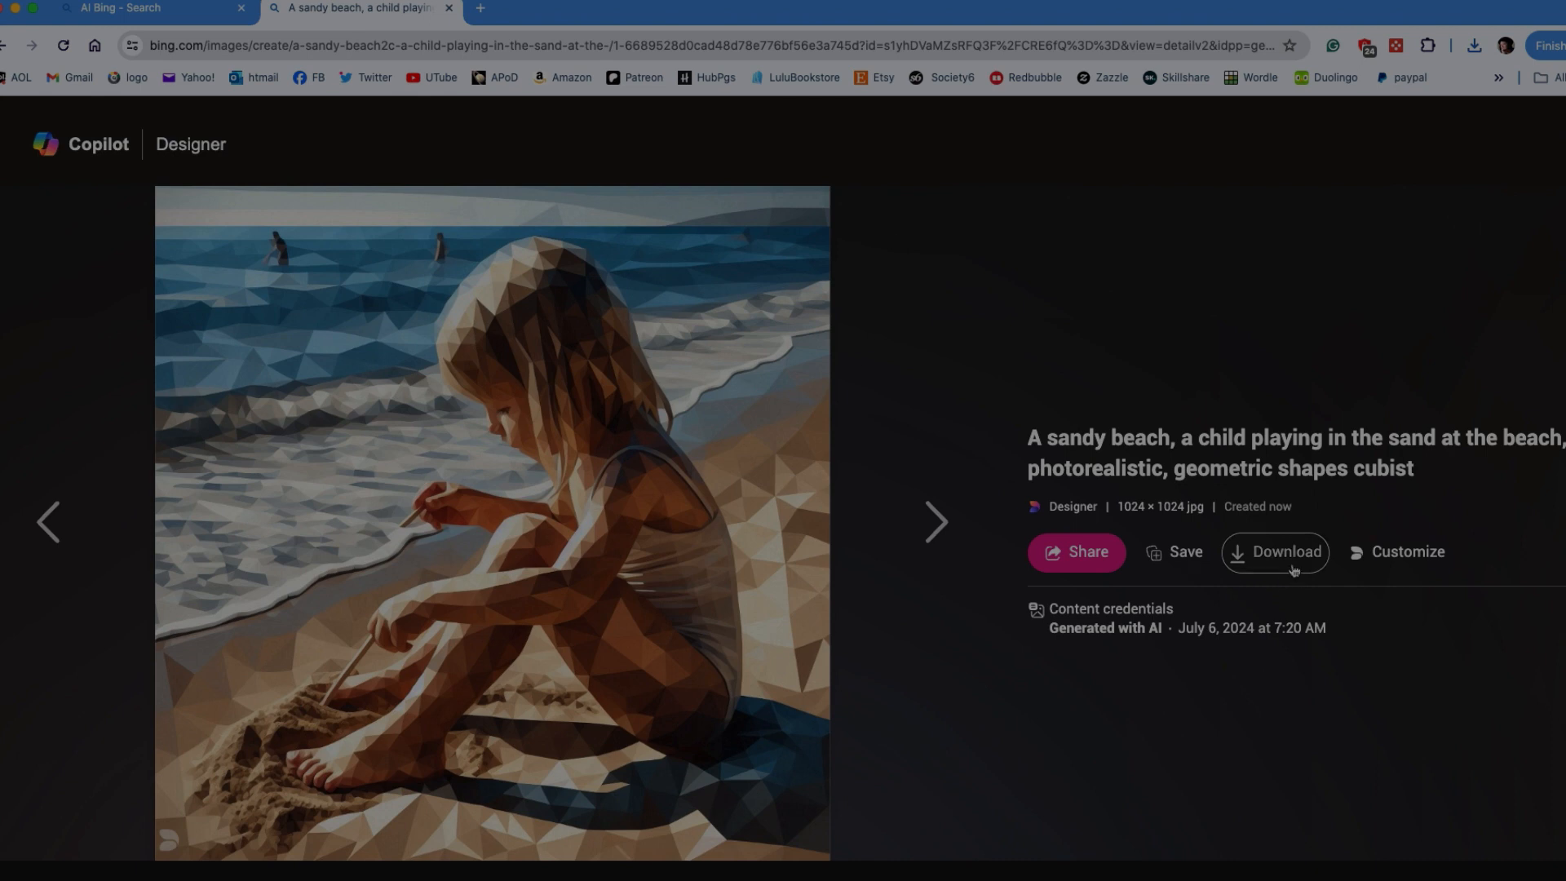
Go to the third cubist image, the crowded beach with two beach balls, and download it to Documents.
{"action": "left_click", "coordinate": [911, 514]}
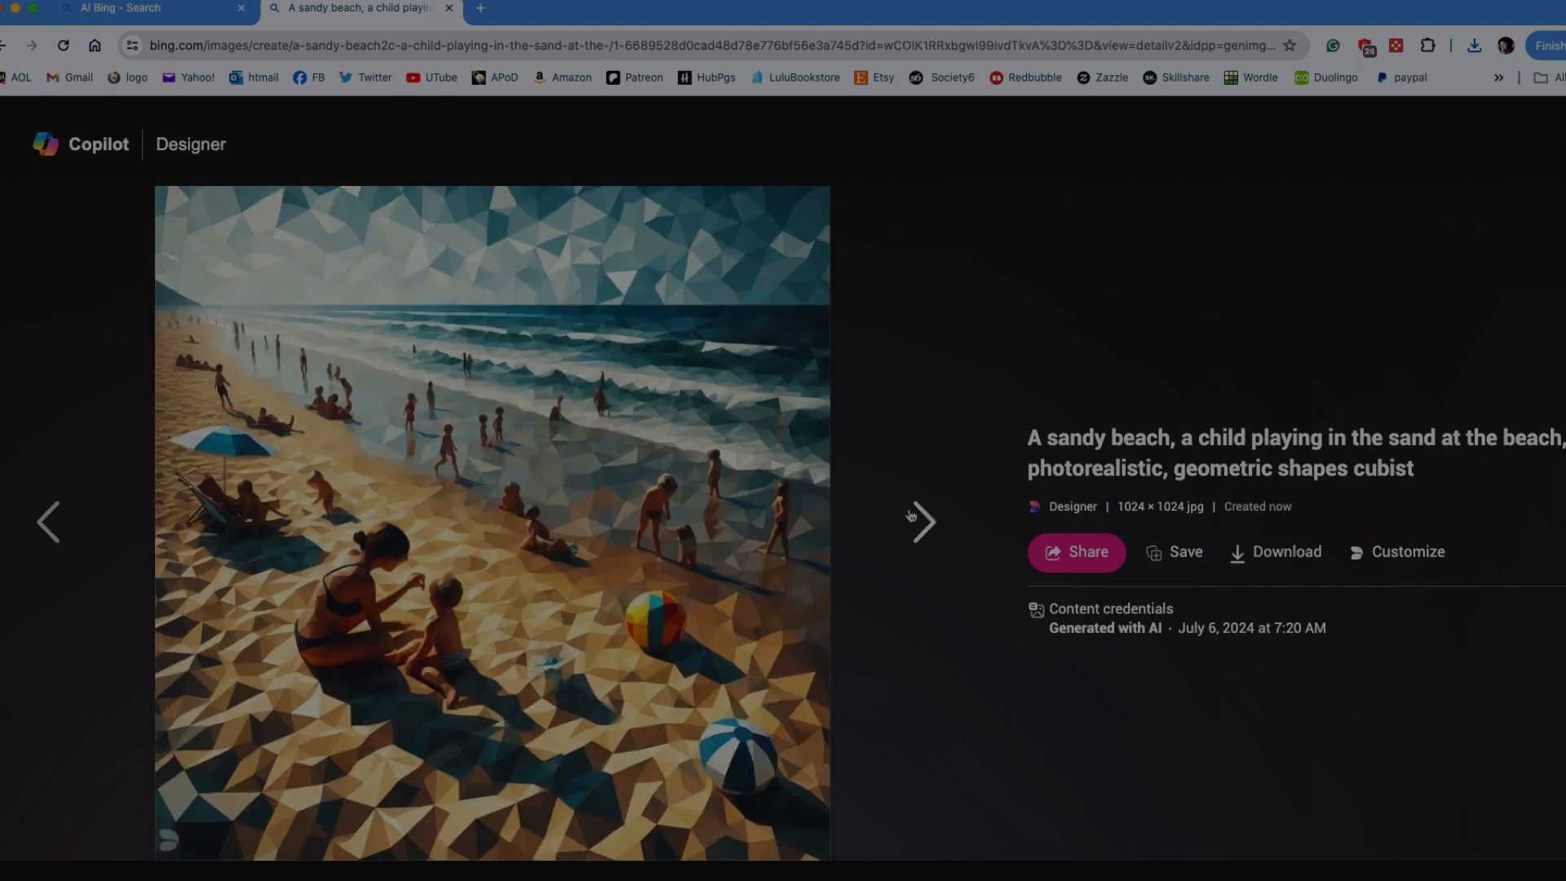
{"action": "left_click", "coordinate": [1296, 554]}
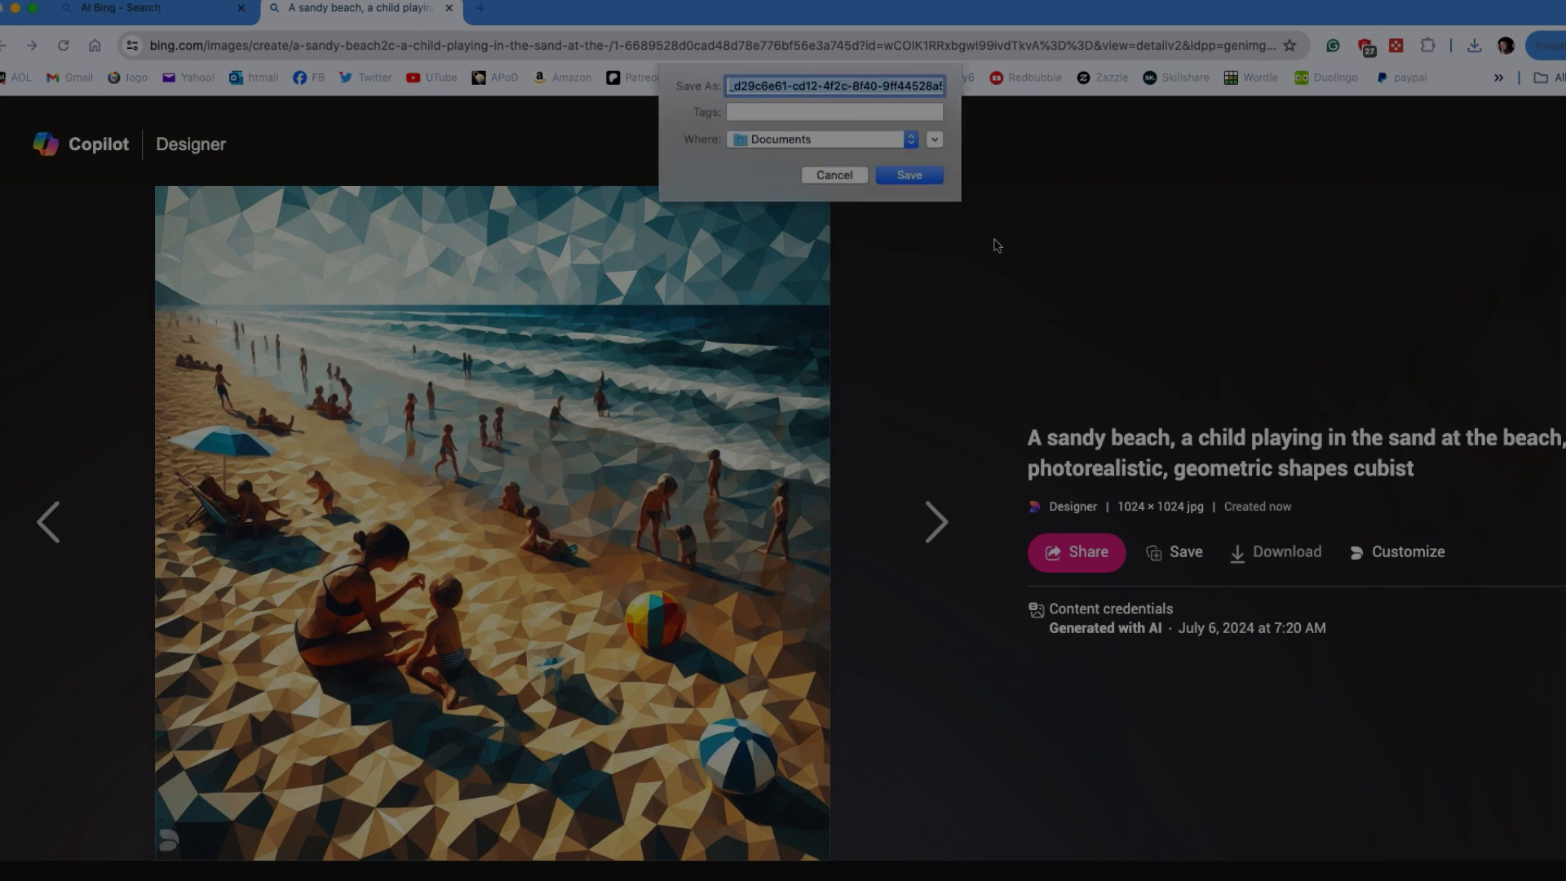
{"action": "left_click", "coordinate": [910, 175]}
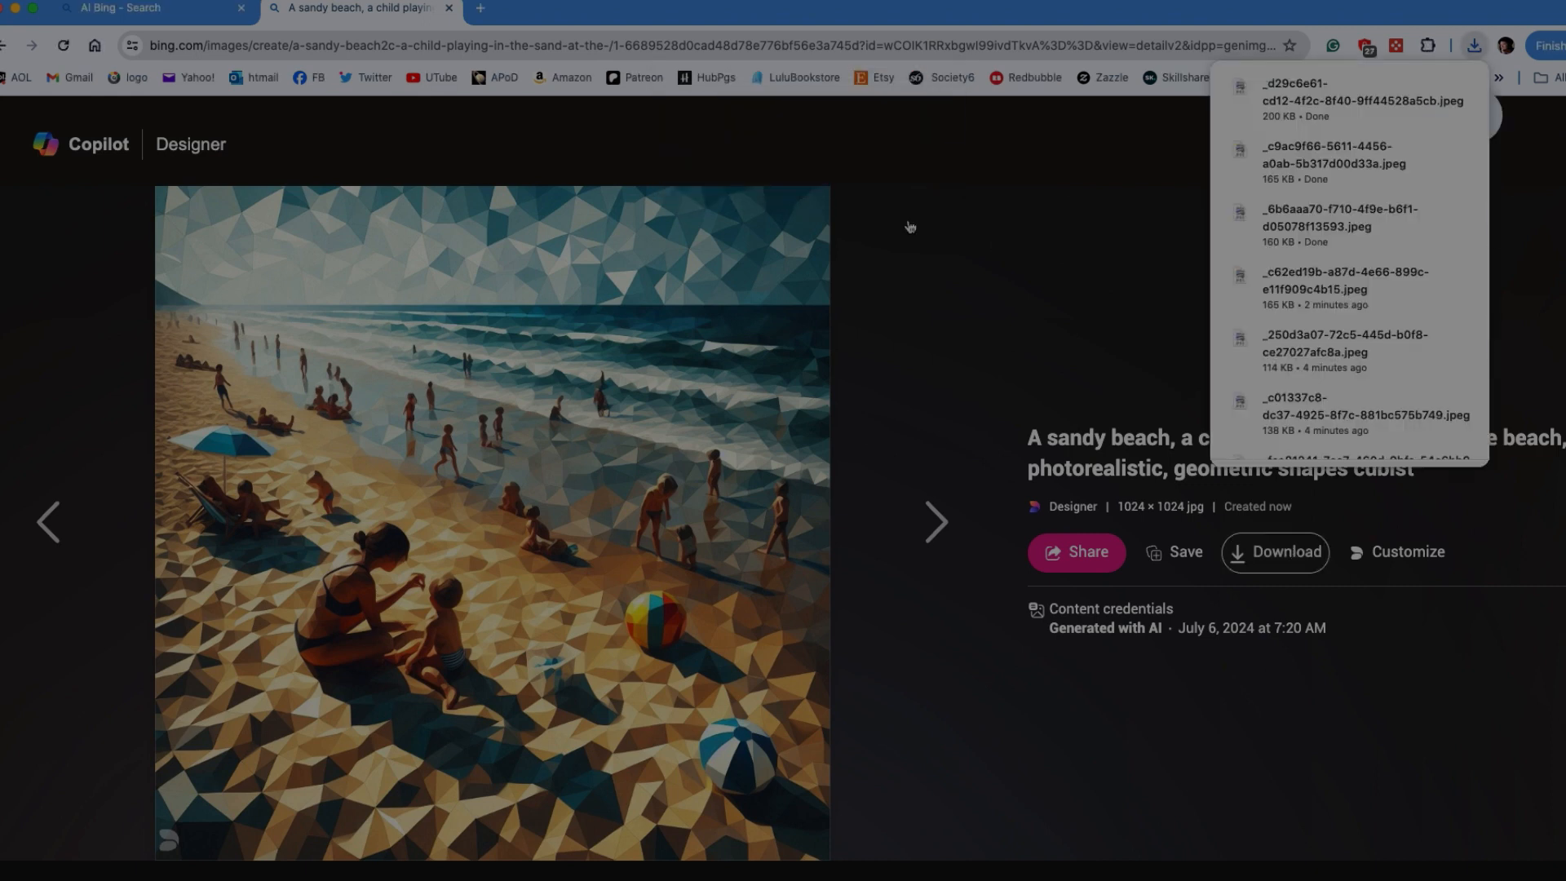
Go to the fourth cubist image, the two children with baskets before pyramid shapes, and download it to Documents.
{"action": "left_click", "coordinate": [919, 523]}
{"action": "left_click", "coordinate": [922, 521]}
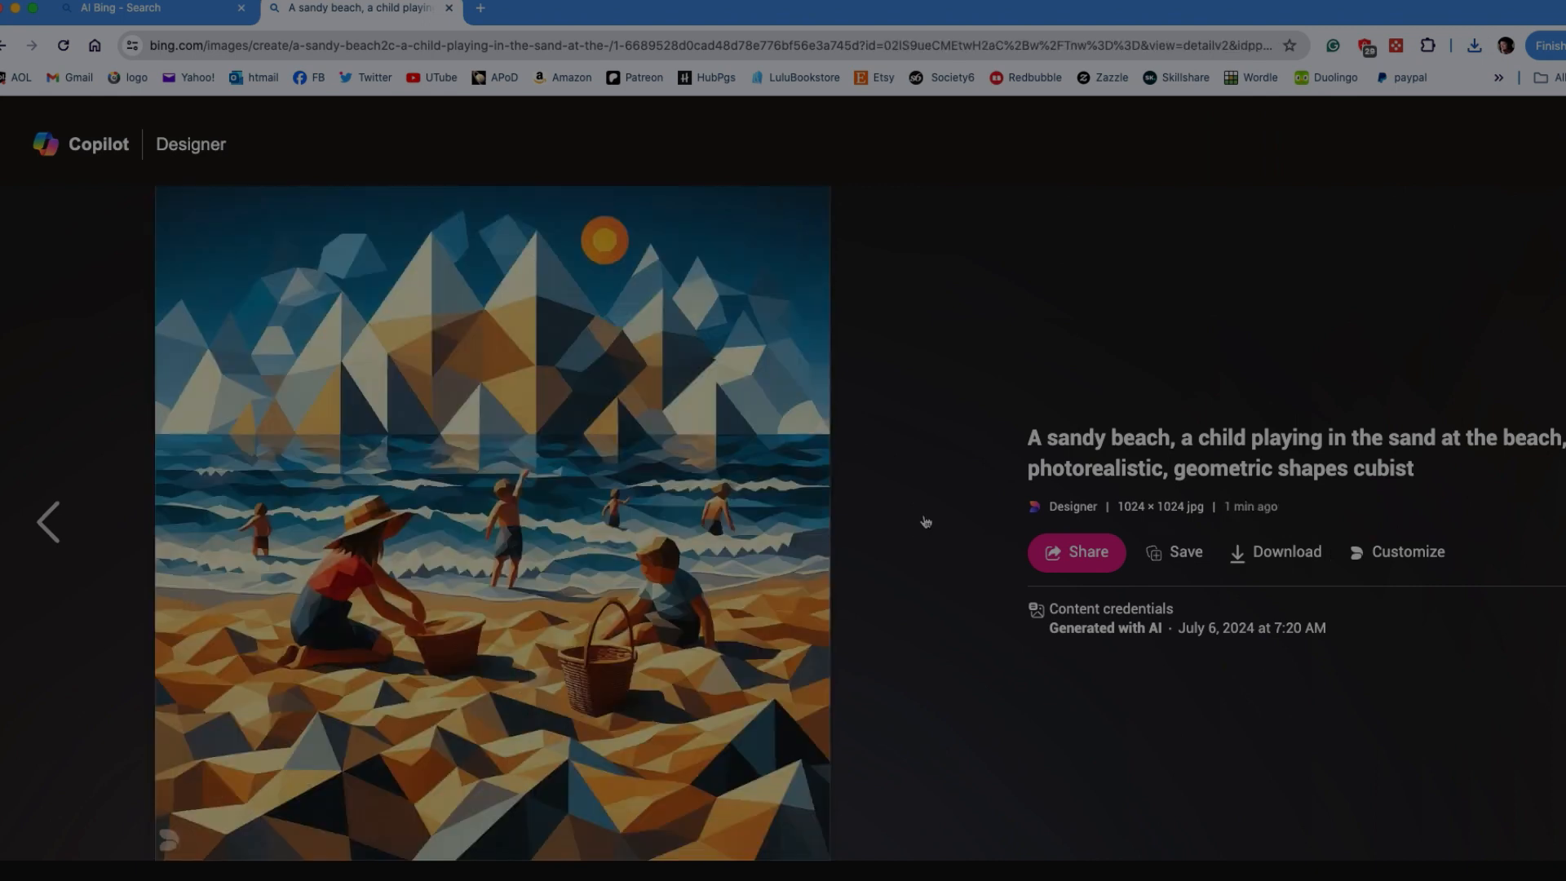
{"action": "left_click", "coordinate": [1279, 553]}
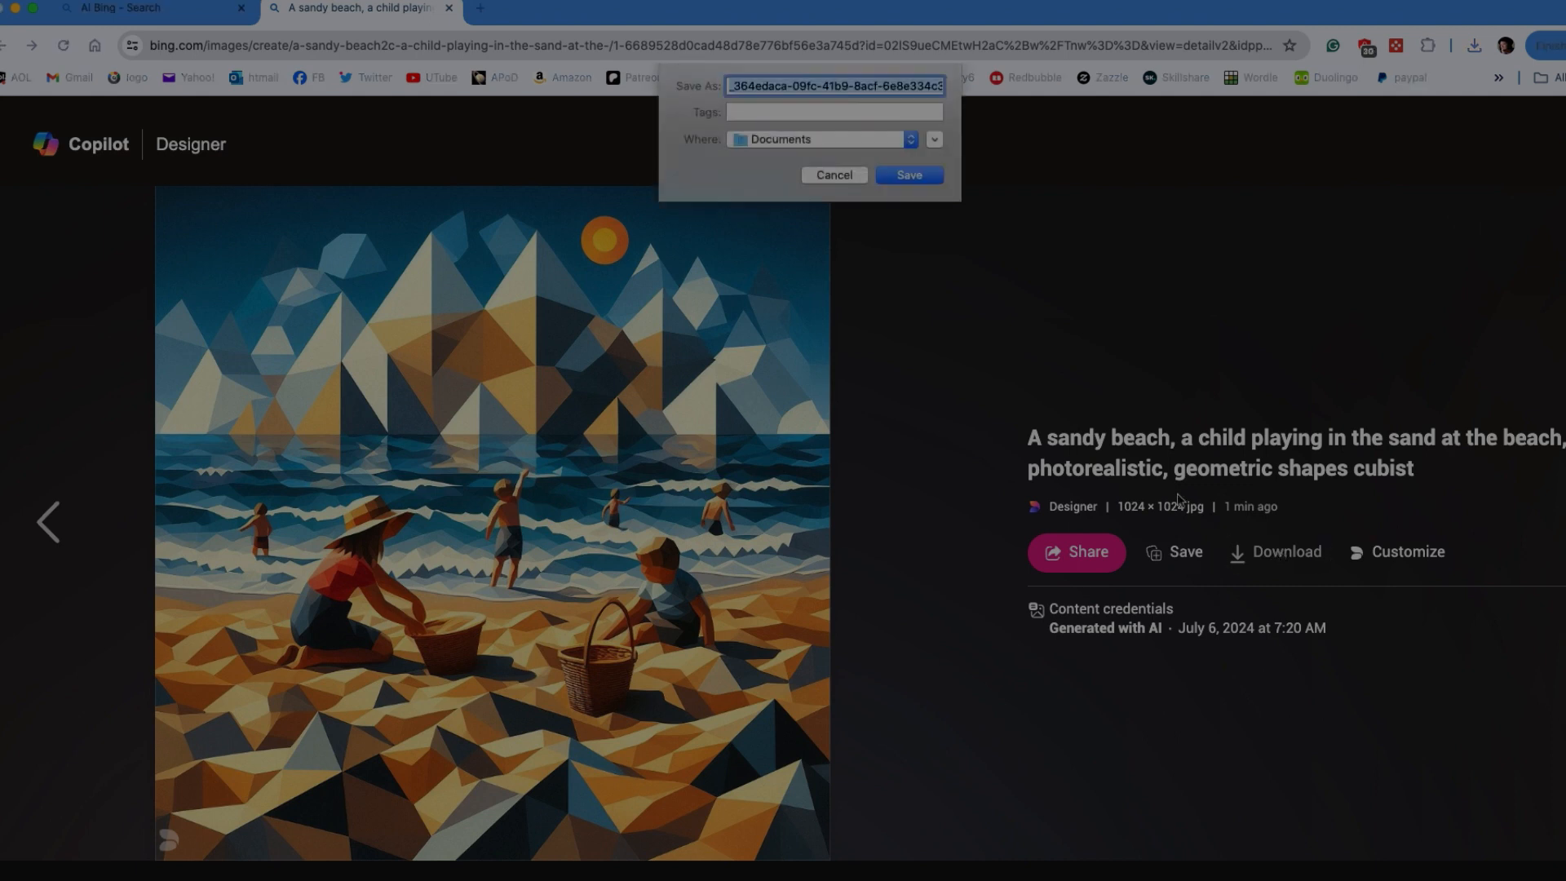
{"action": "left_click", "coordinate": [914, 176]}
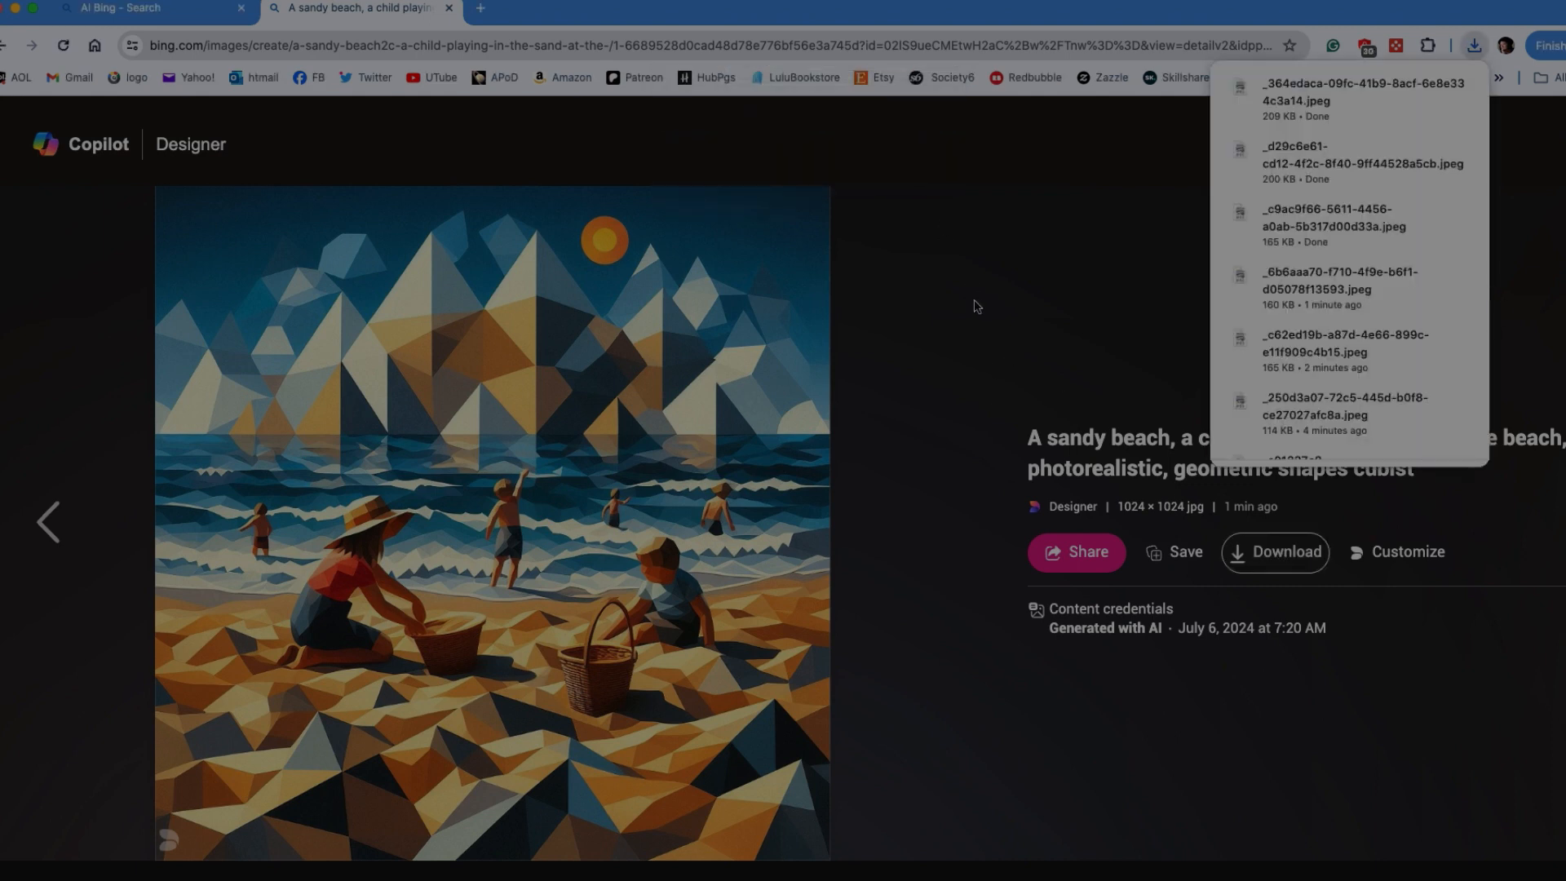
{"action": "left_click", "coordinate": [1079, 237]}
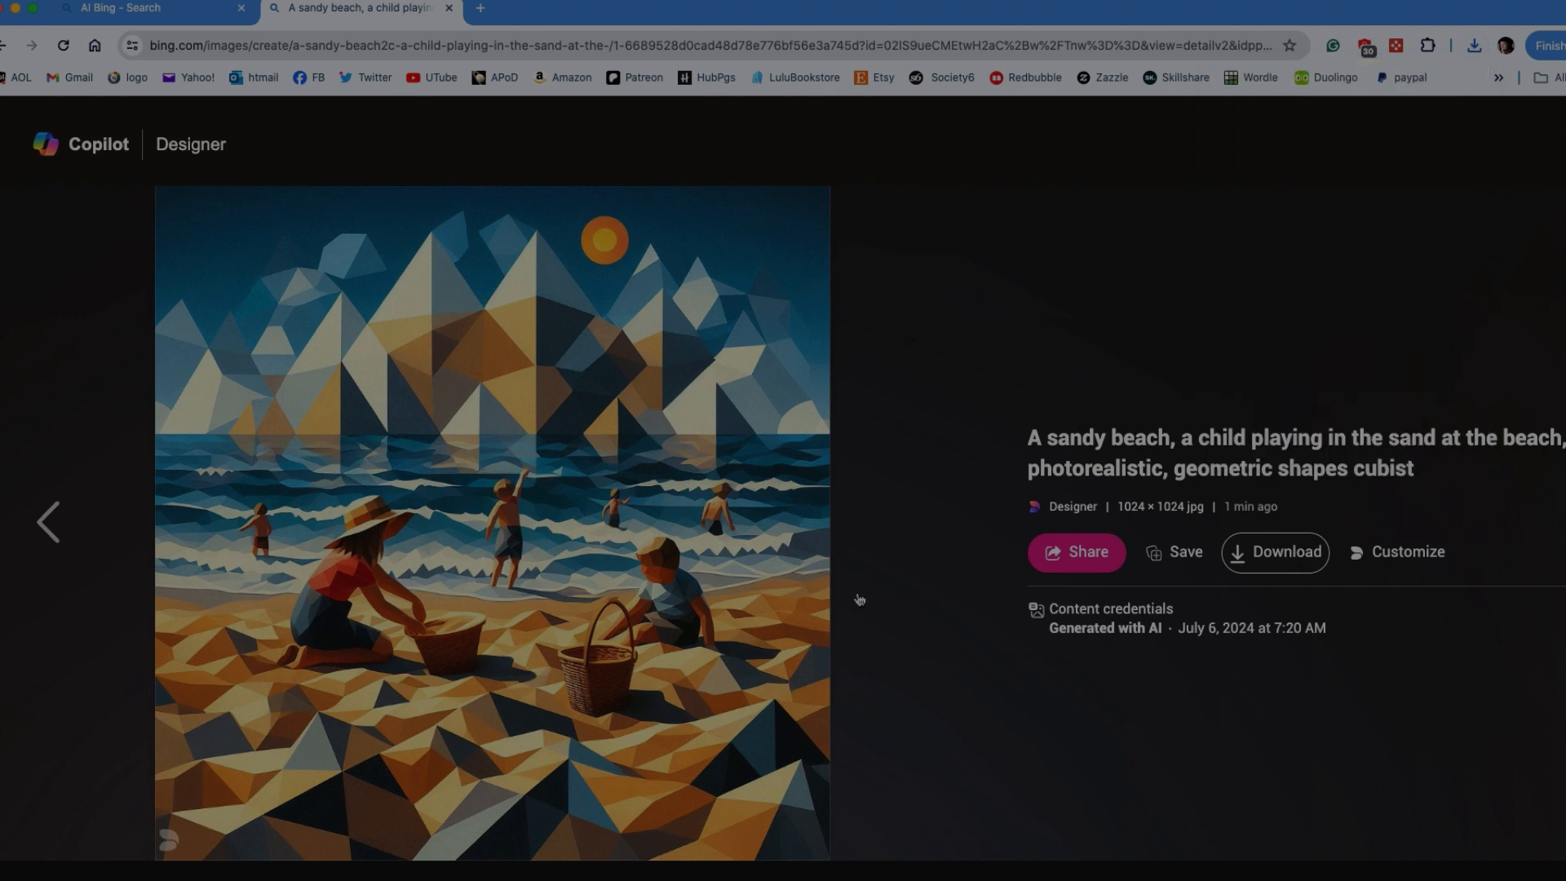
{"action": "key", "text": "Escape"}
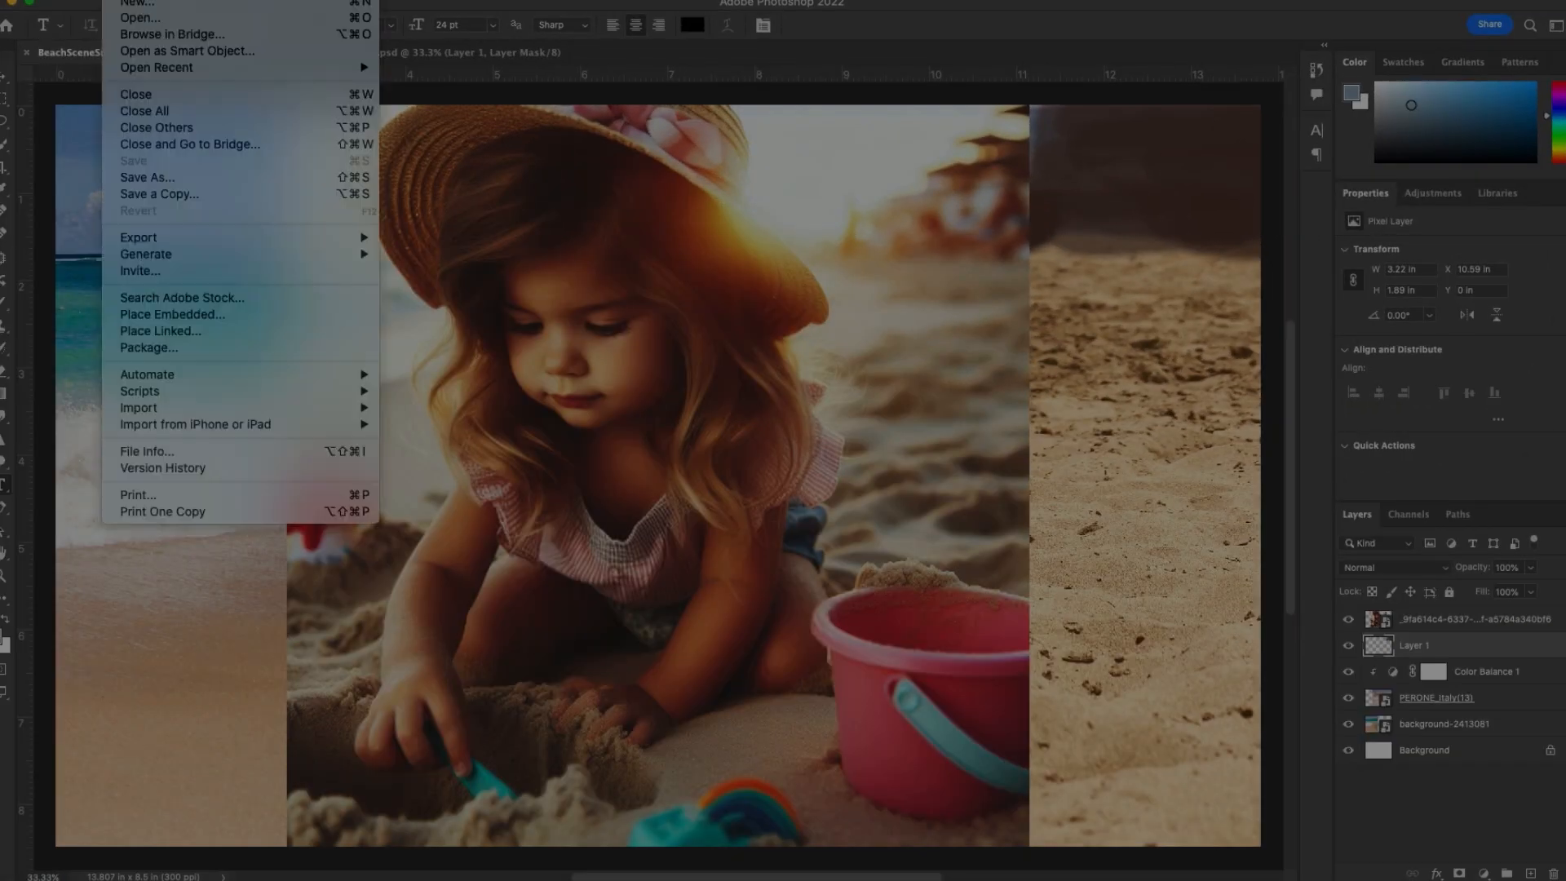
In Photoshop, create a white US Letter document, RGB at 300 pixels/inch, and rotate its canvas to landscape.
{"action": "left_click", "coordinate": [118, 4]}
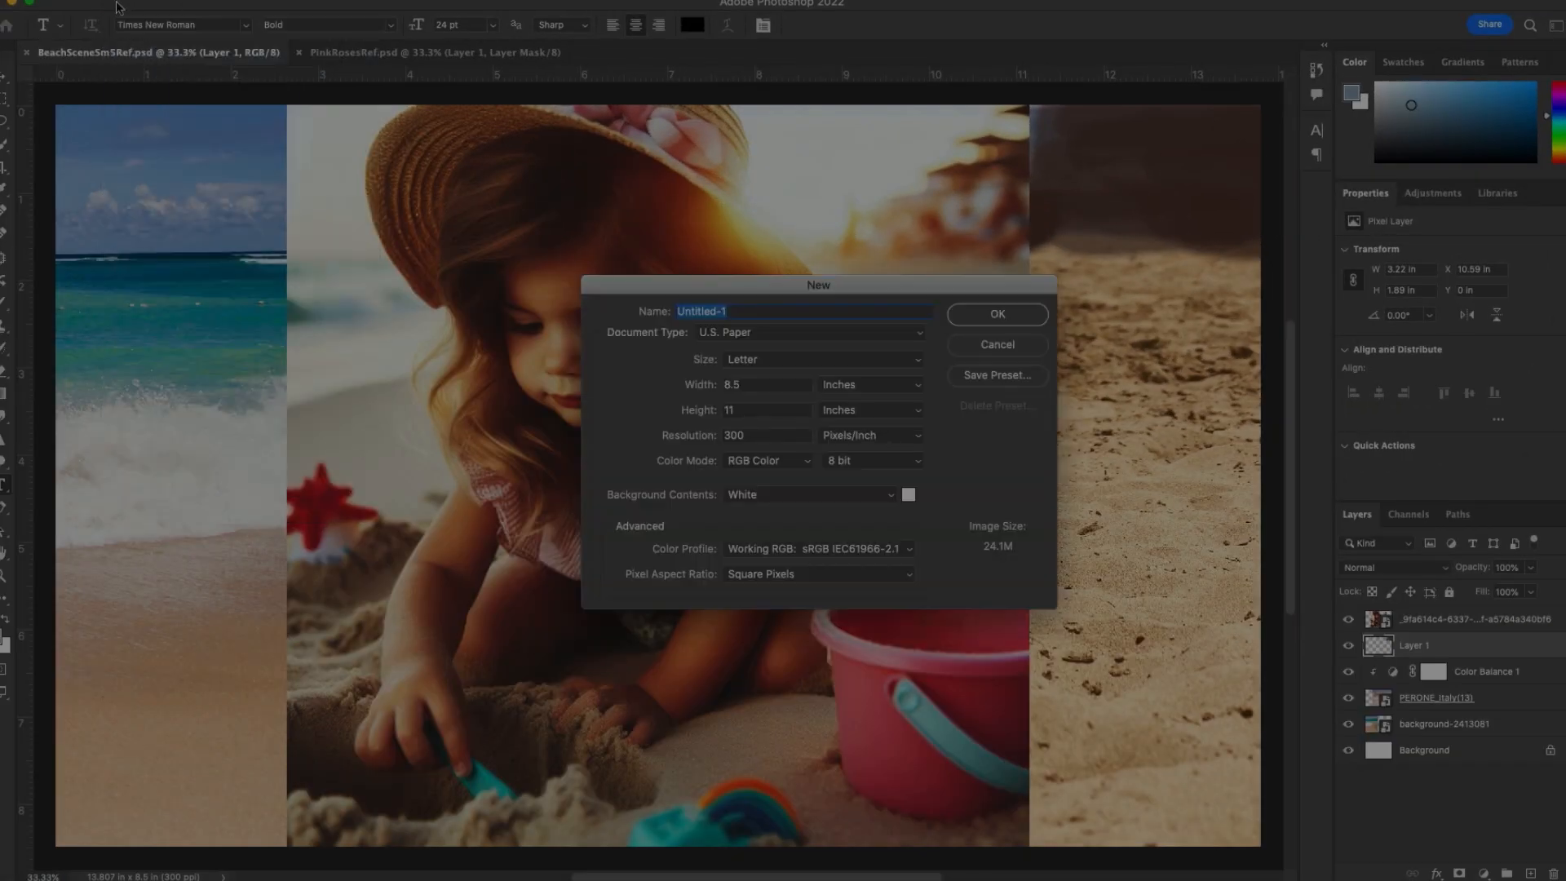
{"action": "left_click", "coordinate": [1008, 318]}
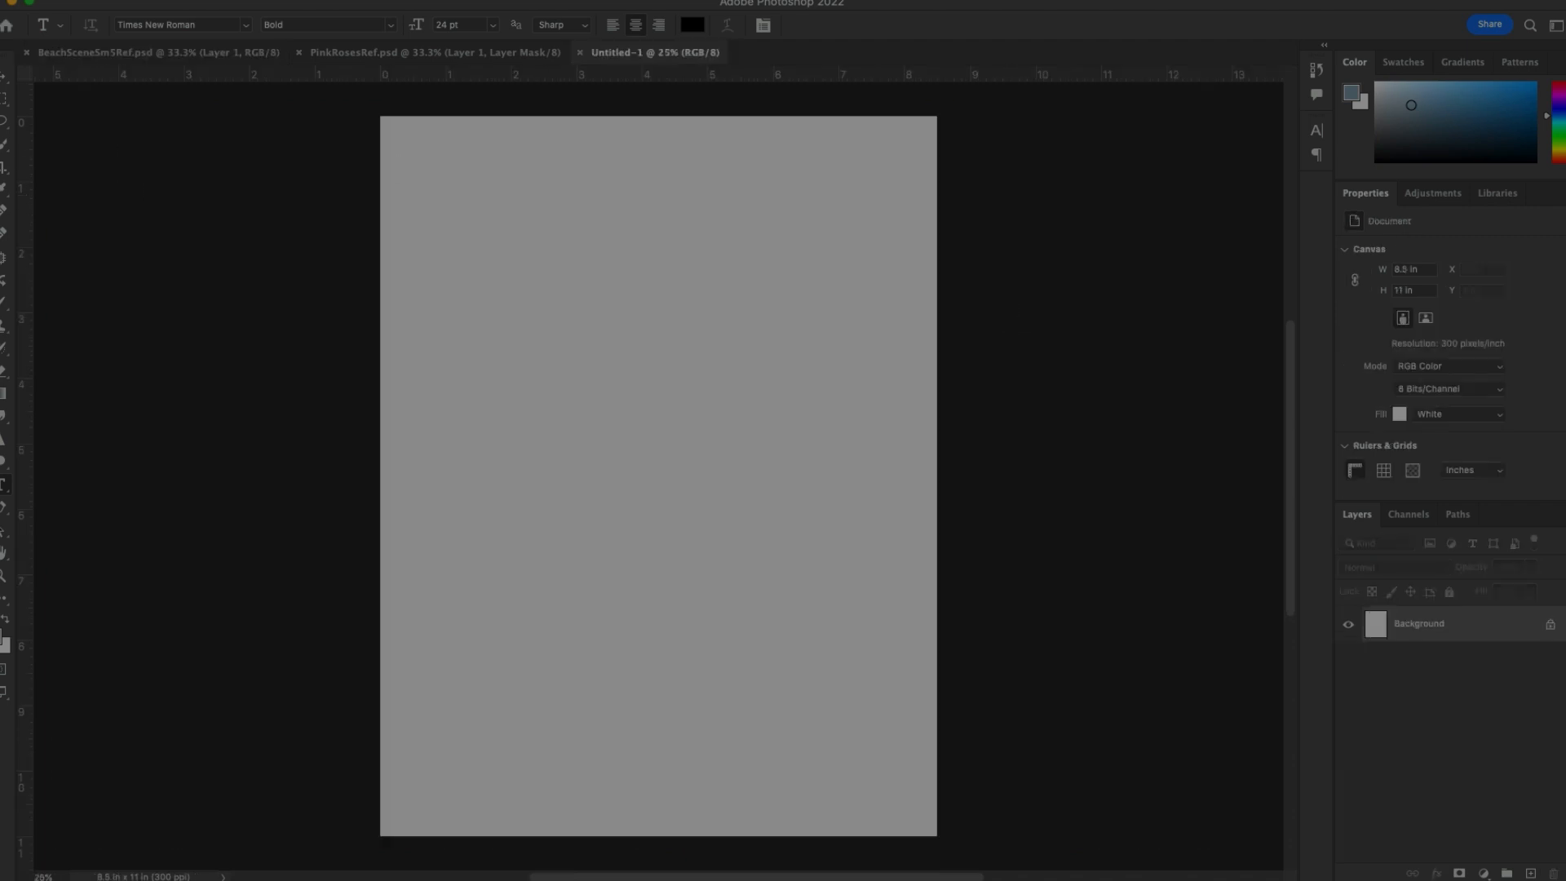
{"action": "left_click", "coordinate": [122, 2]}
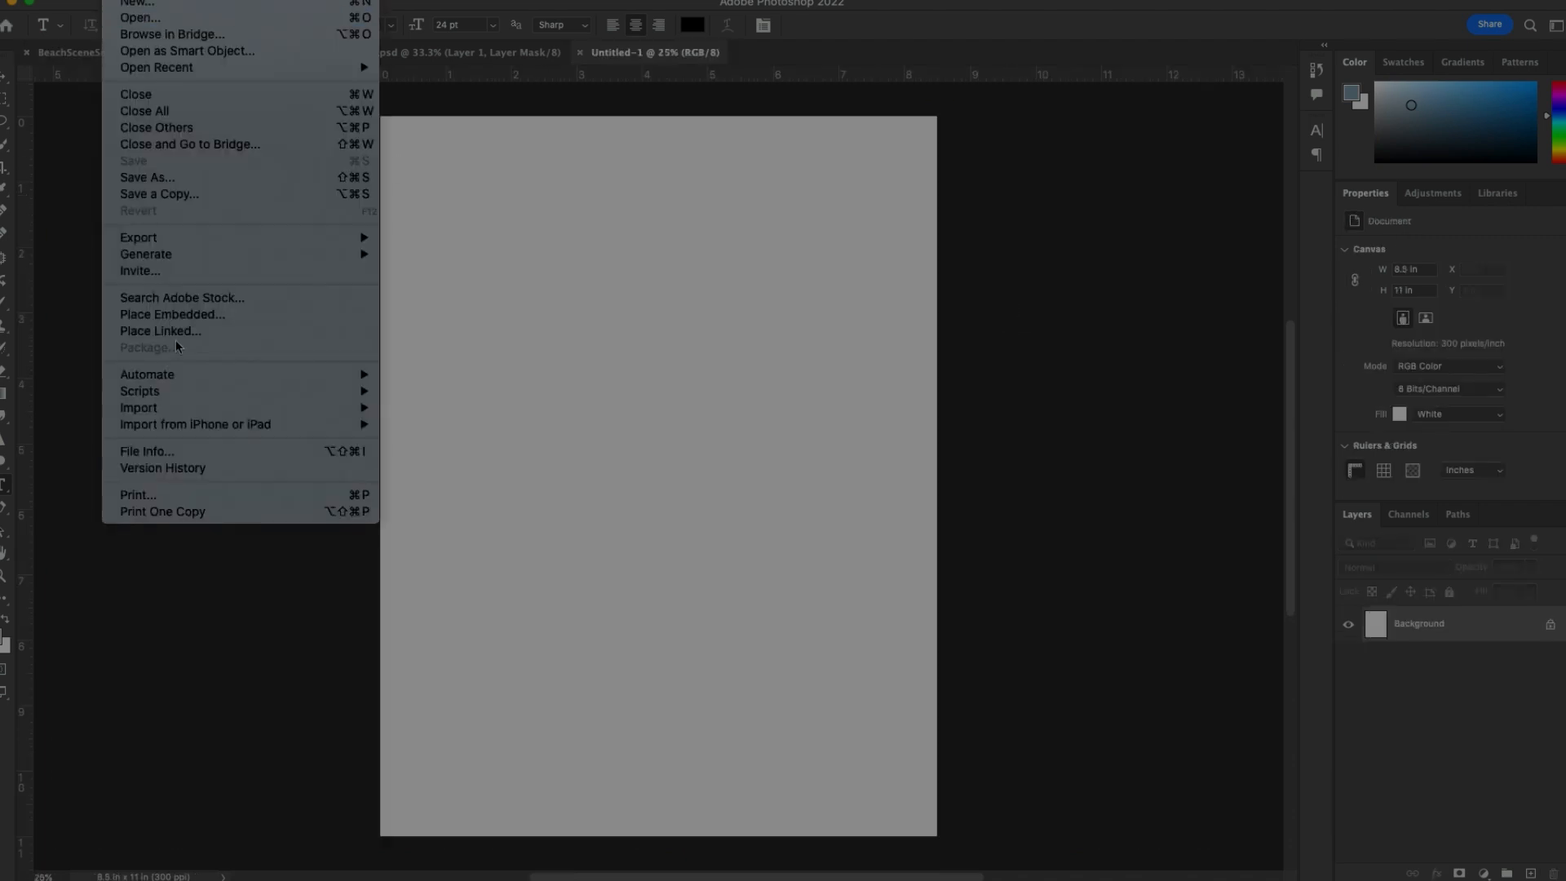
{"action": "mouse_move", "coordinate": [196, 0]}
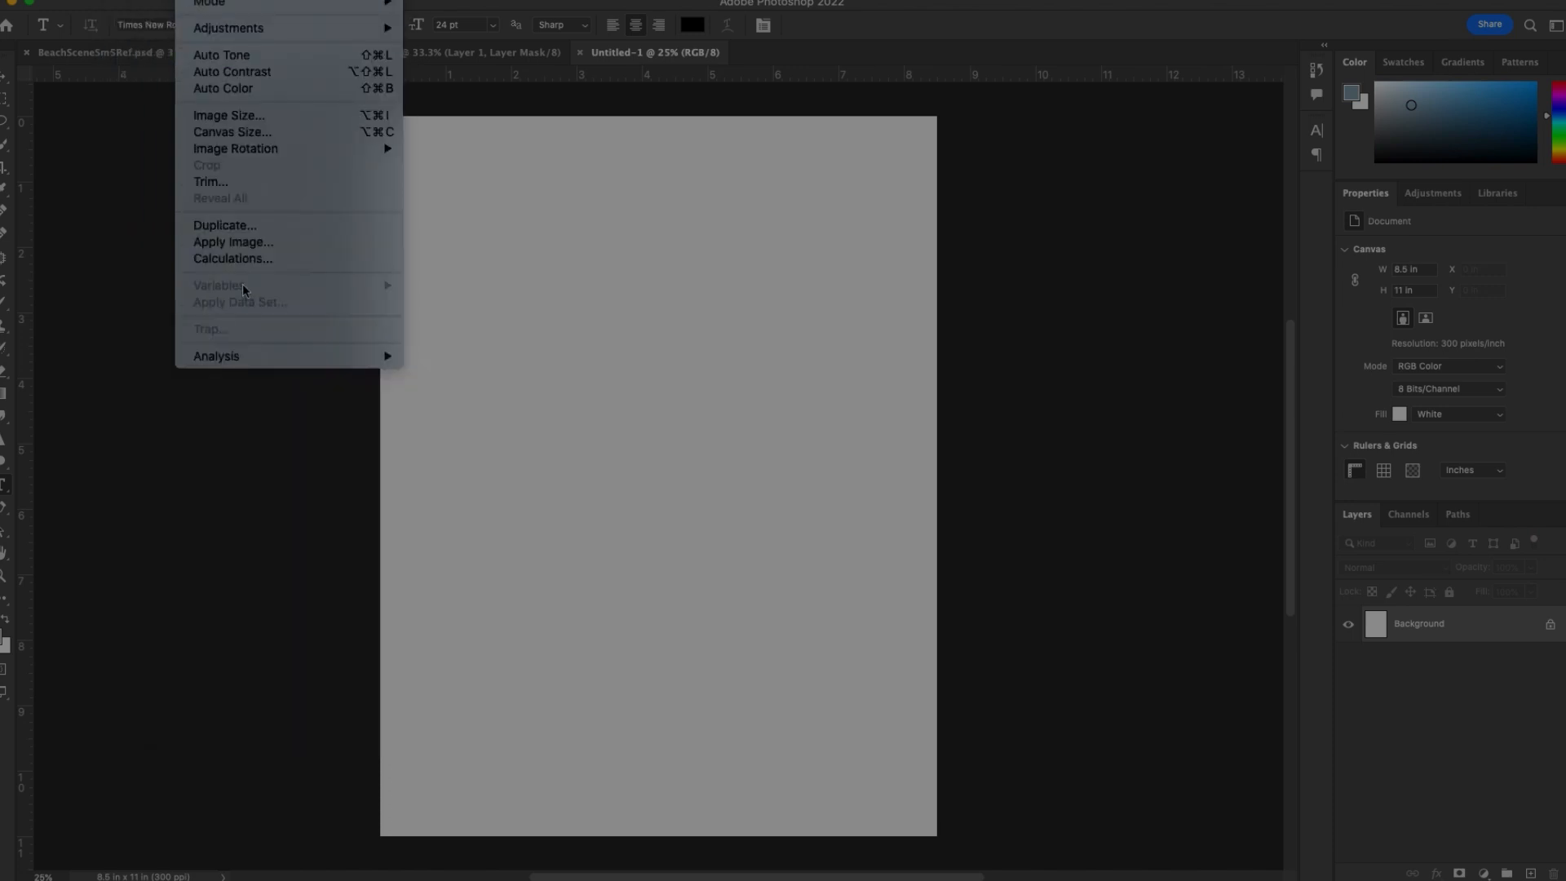
{"action": "mouse_move", "coordinate": [261, 155]}
{"action": "left_click", "coordinate": [460, 167]}
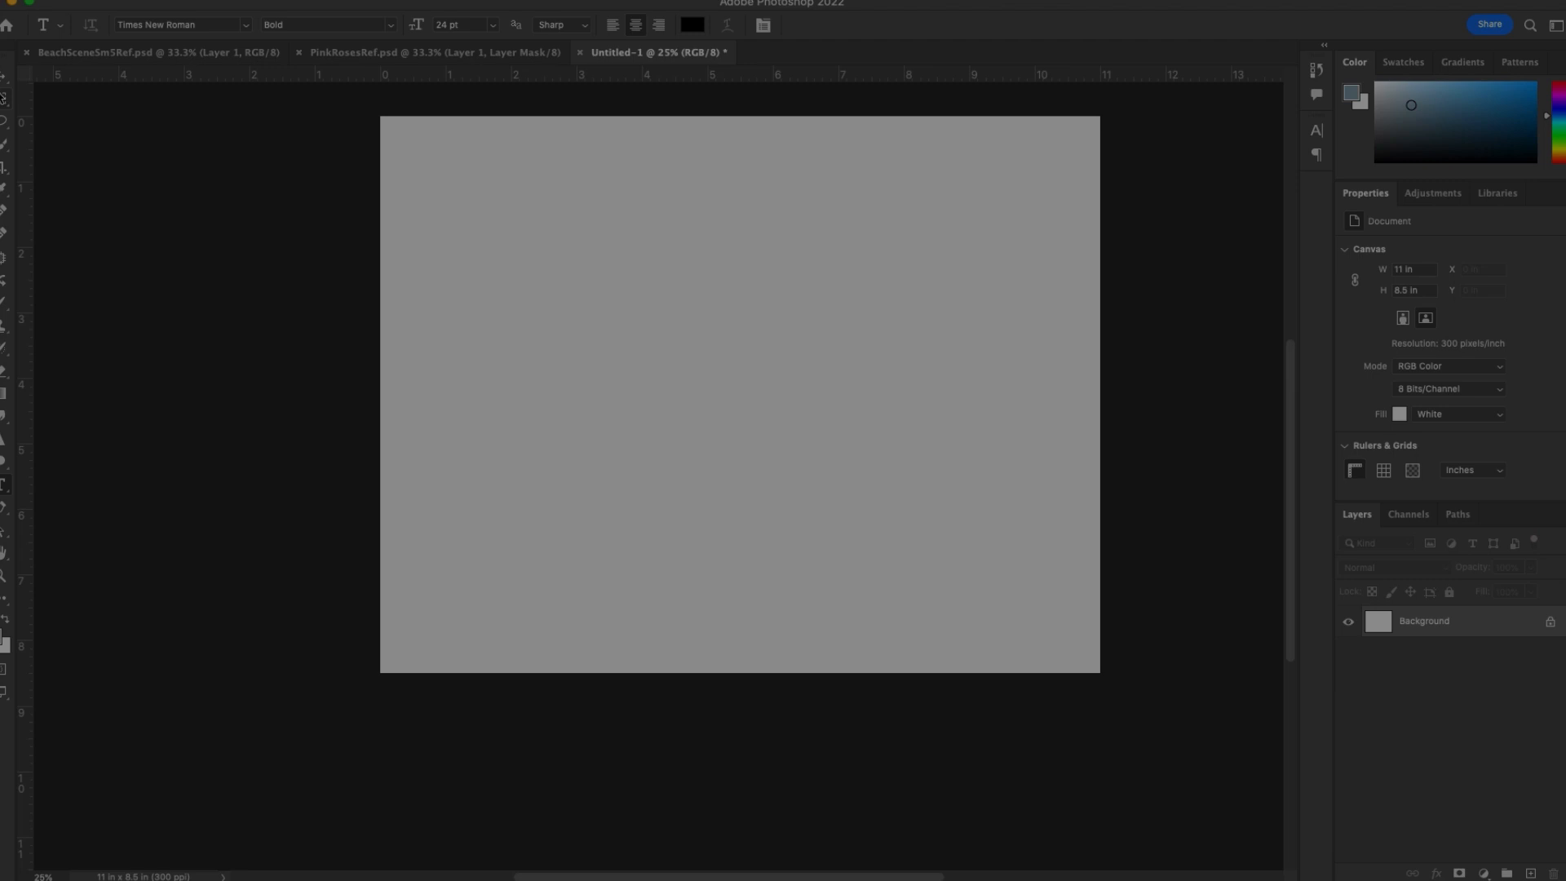
Extend the blank canvas to about 14.27 in wide with the Crop tool, keeping the 8.5 in height.
{"action": "left_click", "coordinate": [4, 169]}
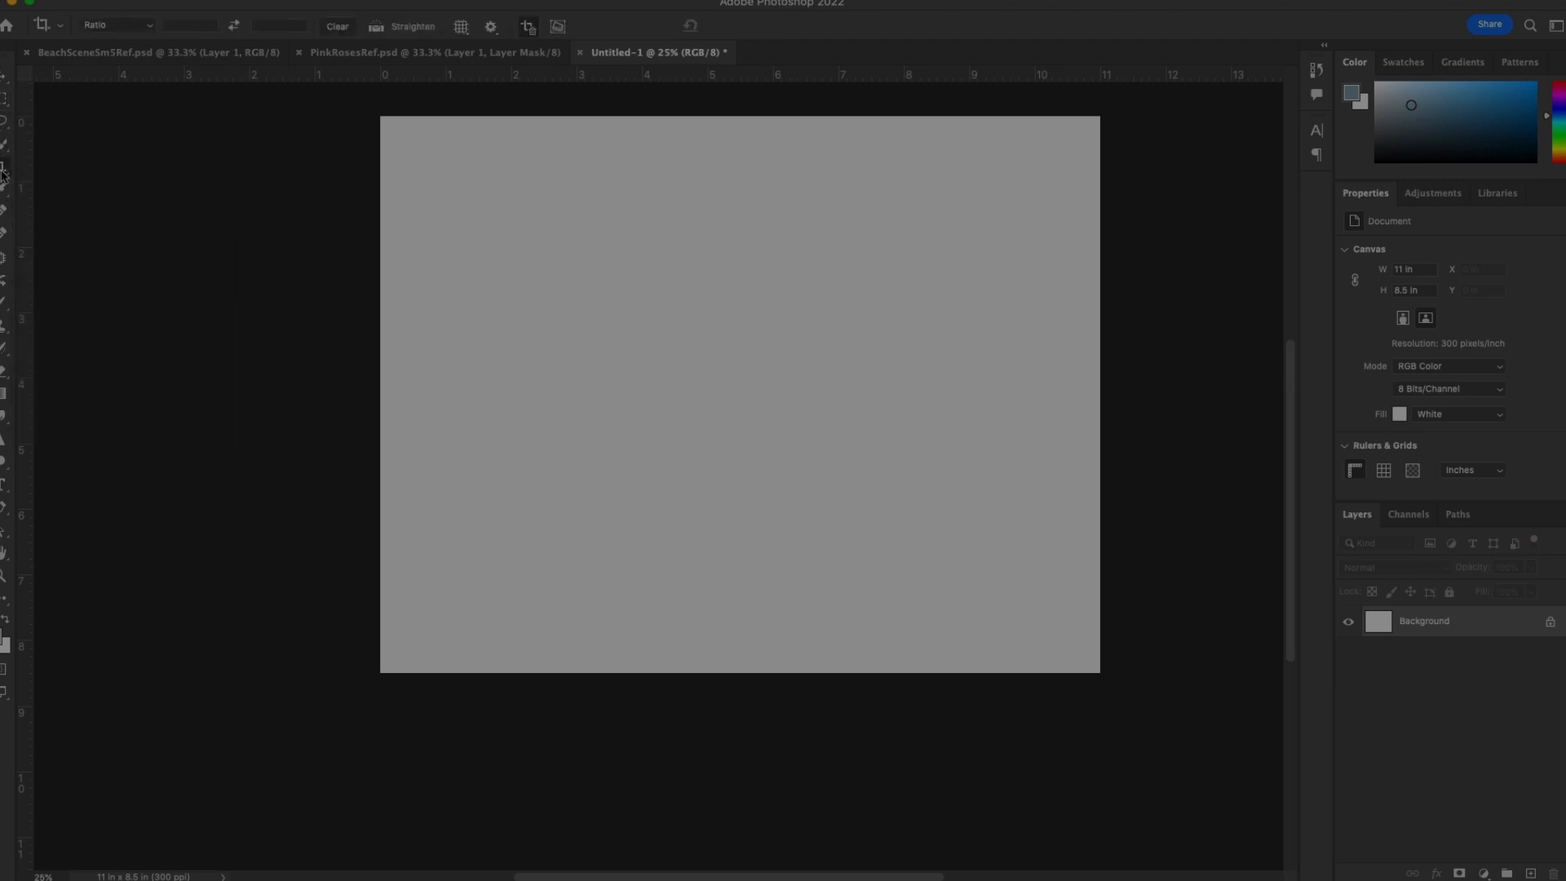
{"action": "left_click_drag", "start_coordinate": [380, 394], "coordinate": [273, 395]}
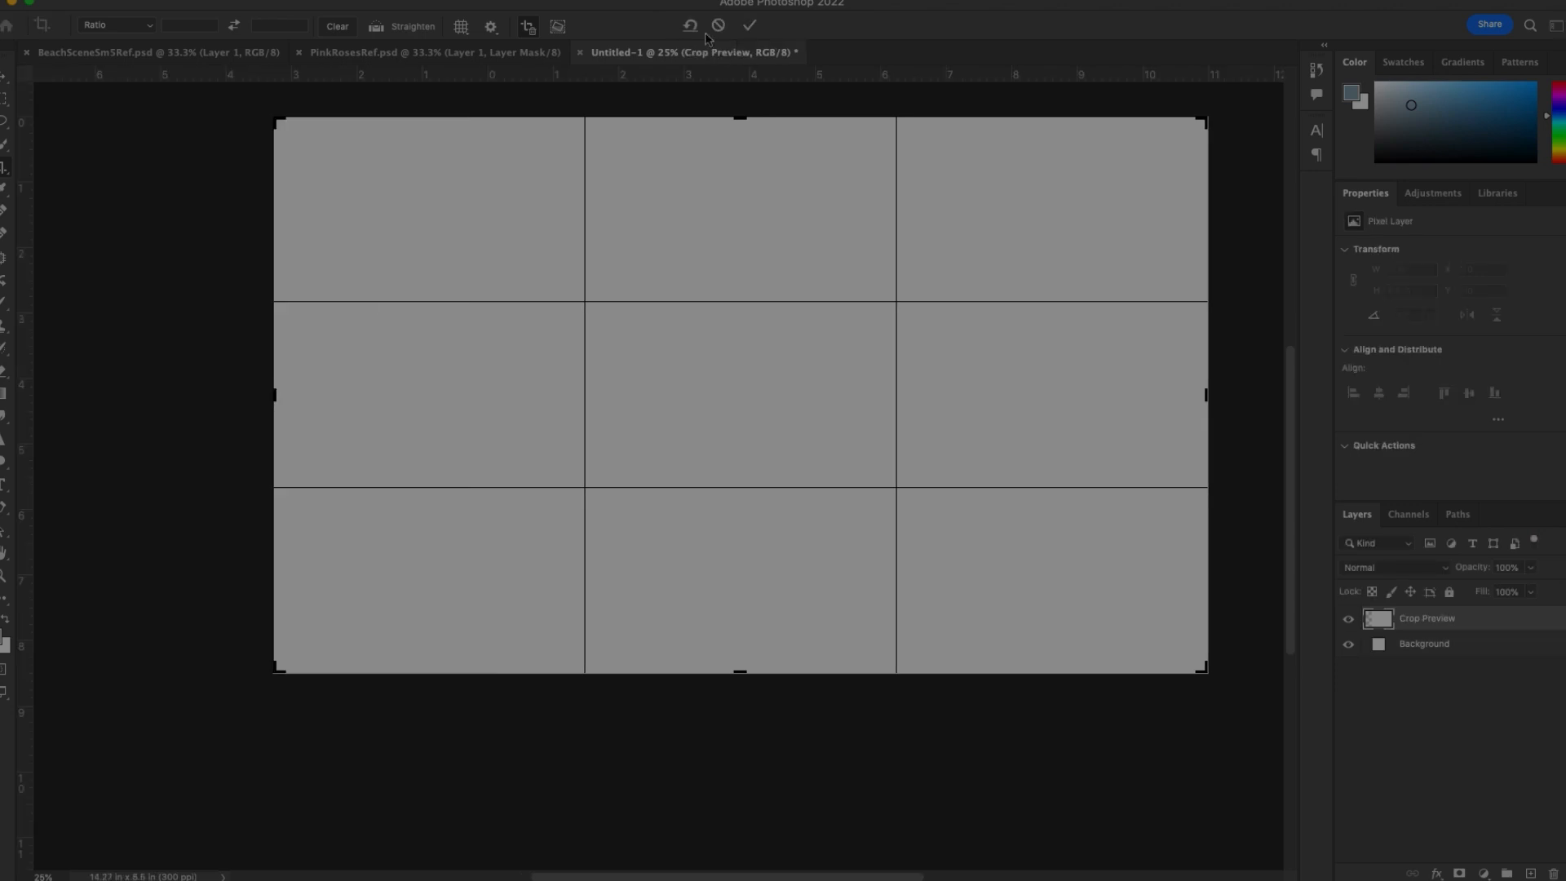
{"action": "left_click", "coordinate": [749, 25]}
Preview the downloaded images in Documents and place the cubist green-wave beach, _c62ed19b-a87d-4e66-899c-e11f909c4b15.jpeg, as an embedded object at its default size.
{"action": "left_click", "coordinate": [118, 2]}
{"action": "left_click", "coordinate": [148, 318]}
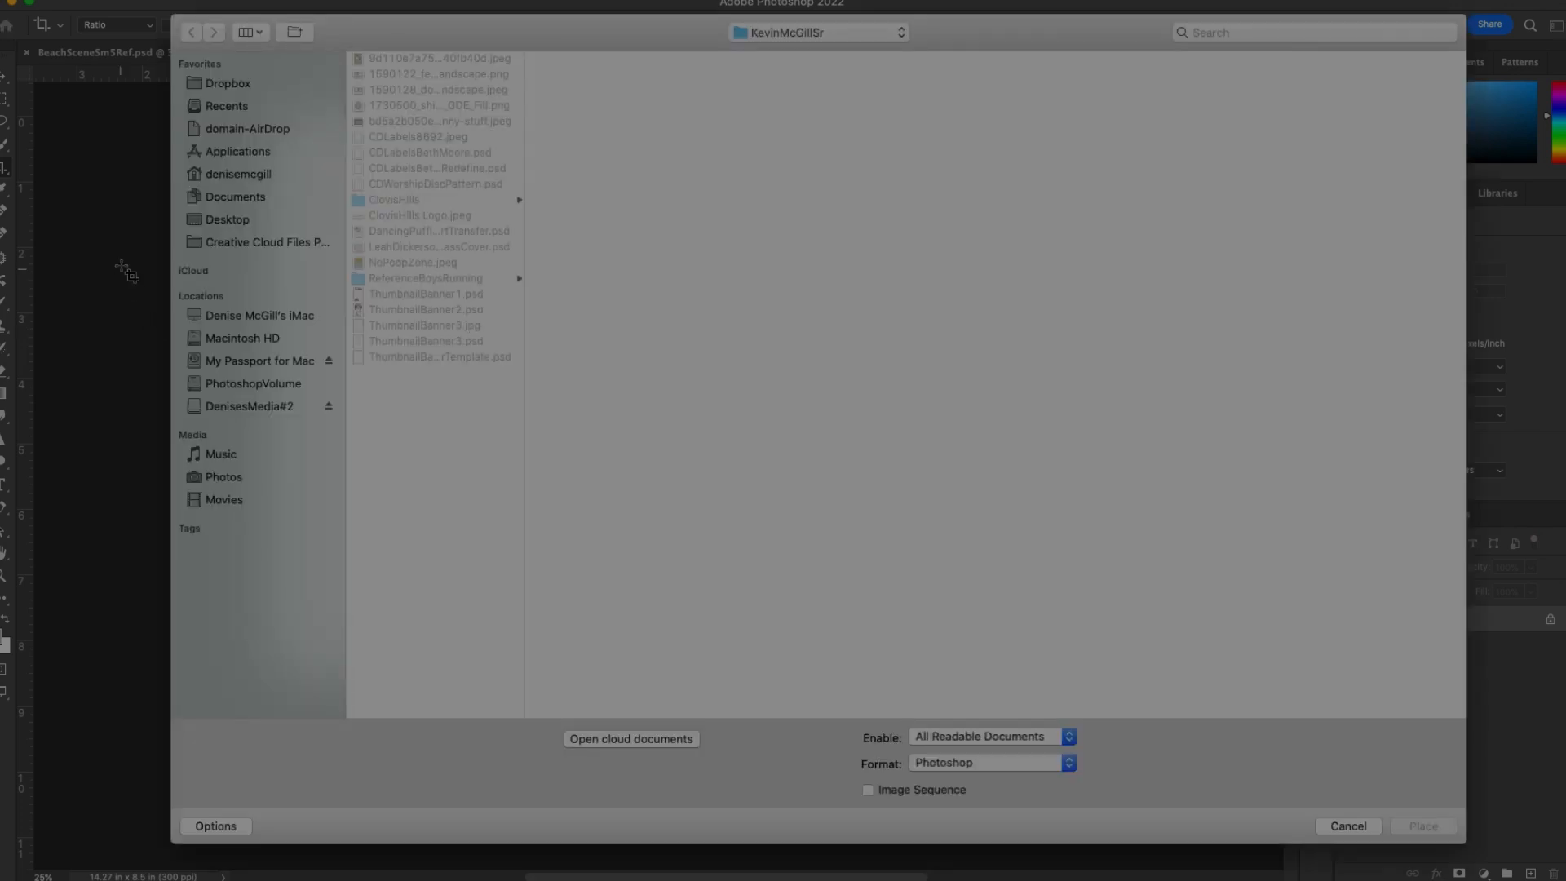
{"action": "left_click", "coordinate": [248, 196]}
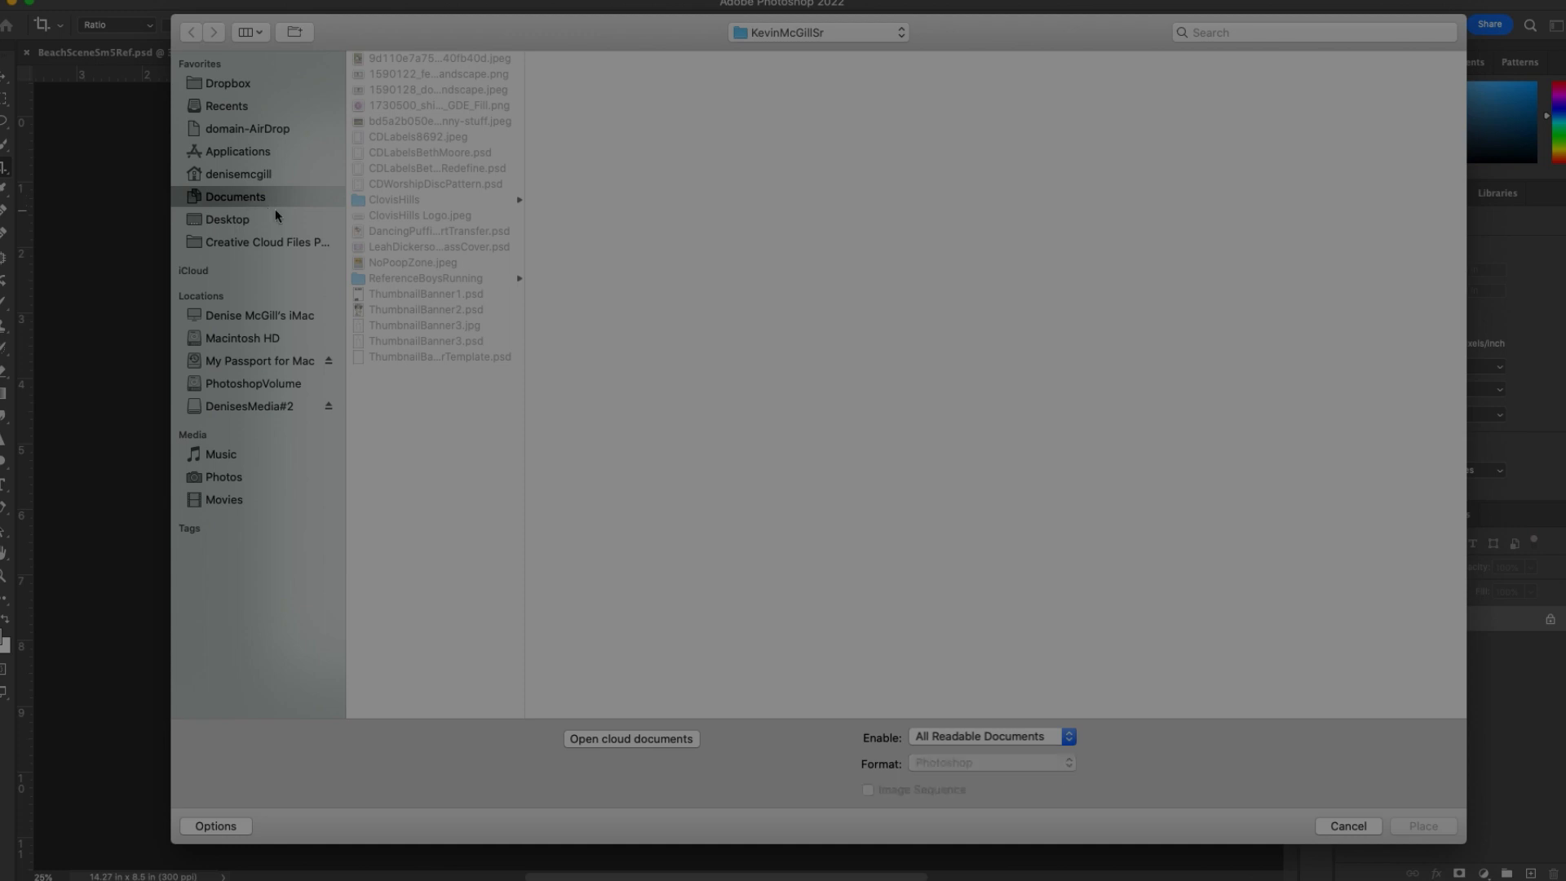
{"action": "left_click", "coordinate": [439, 59]}
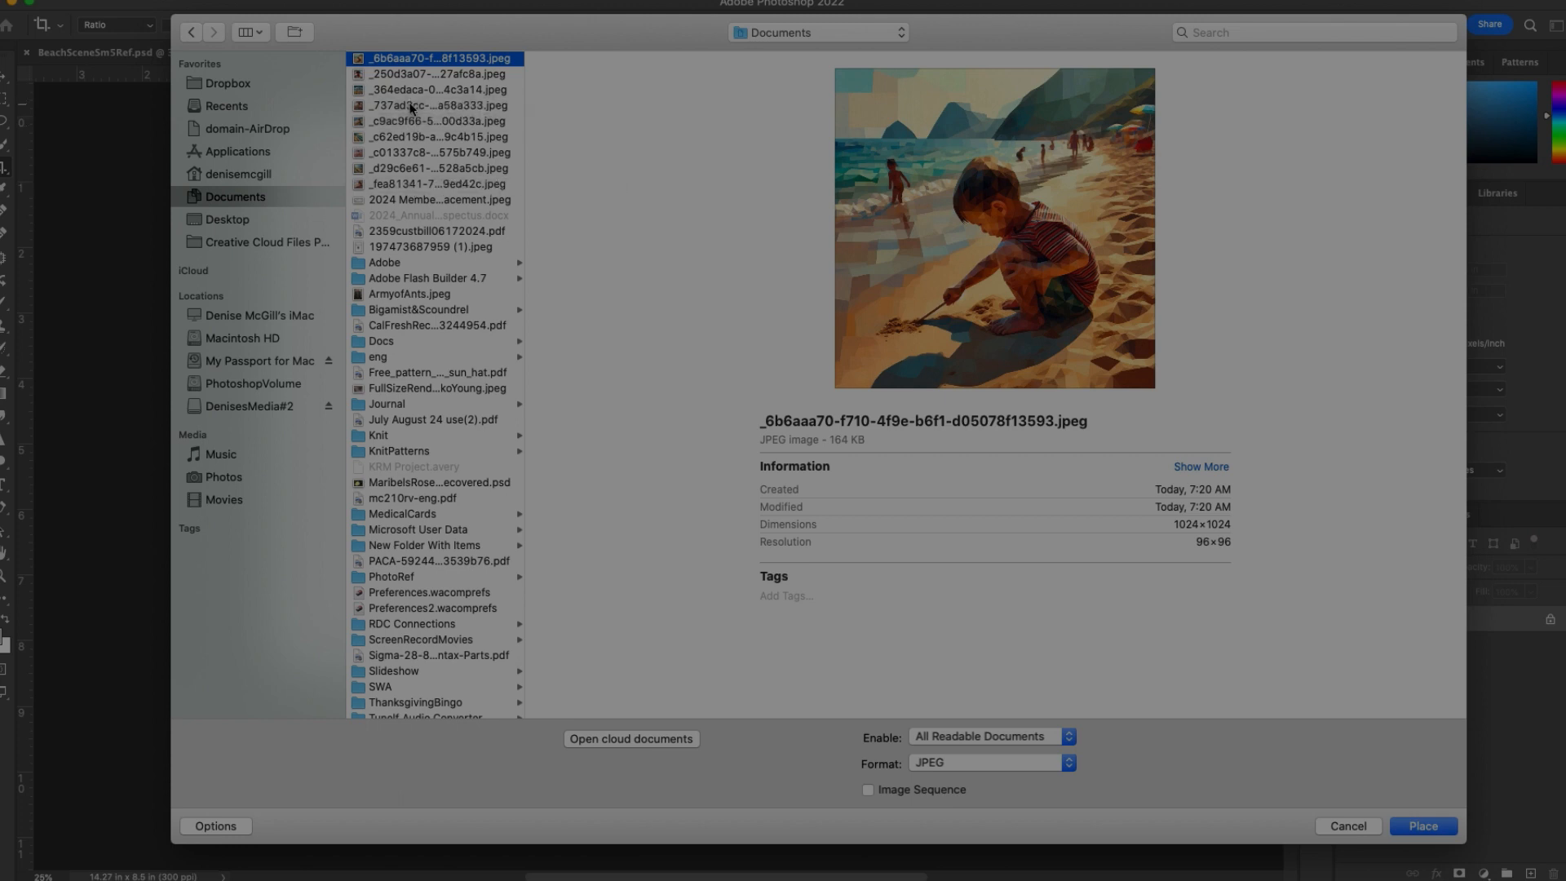
{"action": "left_click", "coordinate": [413, 105]}
{"action": "left_click", "coordinate": [413, 122]}
{"action": "left_click", "coordinate": [422, 152]}
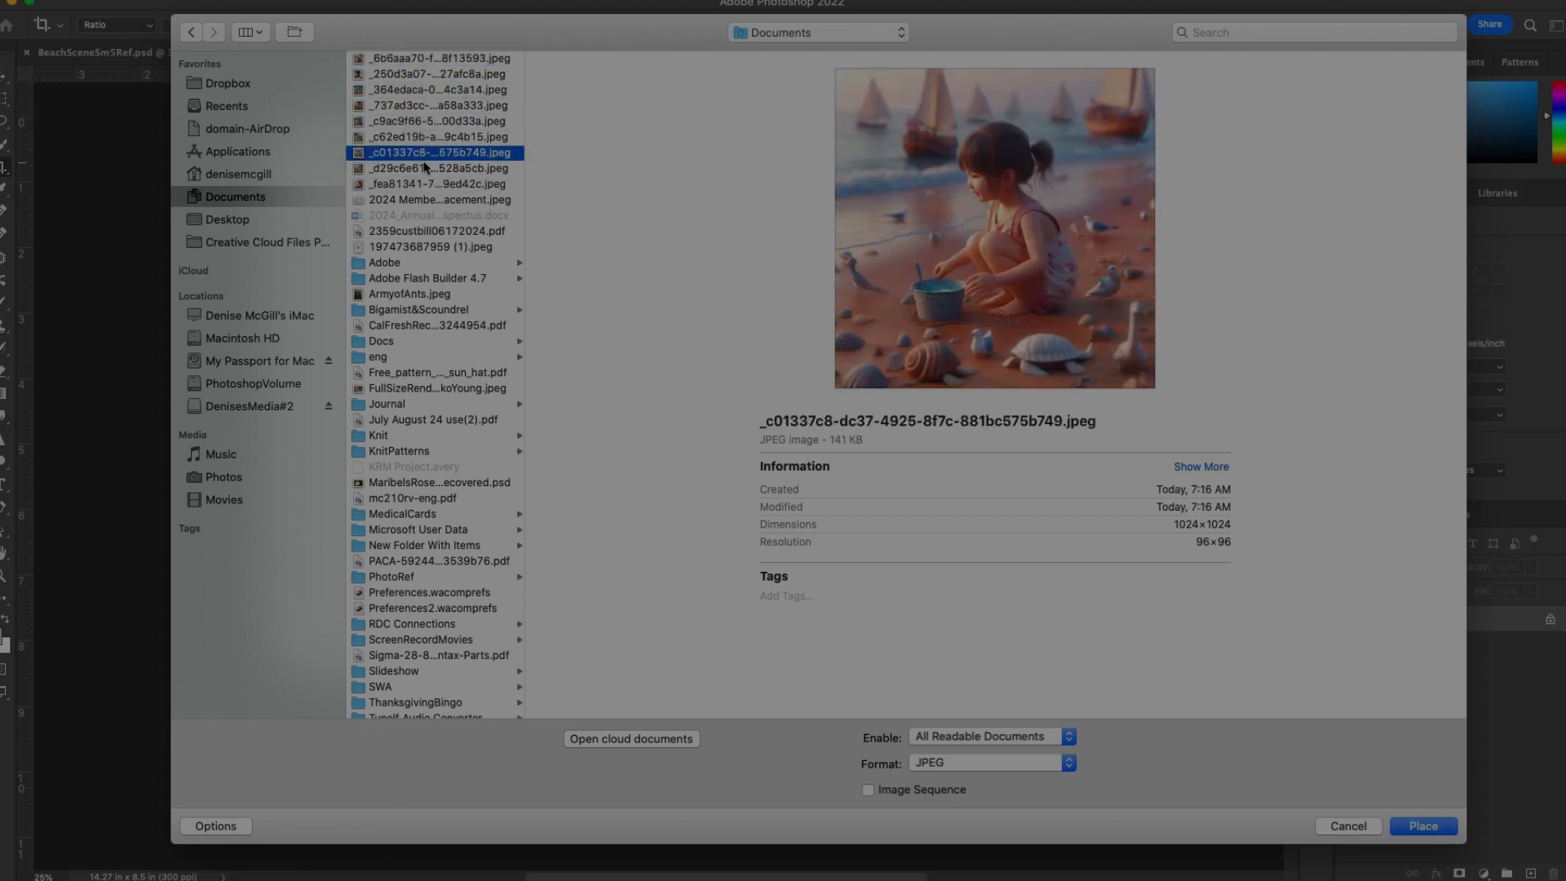
{"action": "left_click", "coordinate": [423, 168]}
{"action": "left_click", "coordinate": [427, 184]}
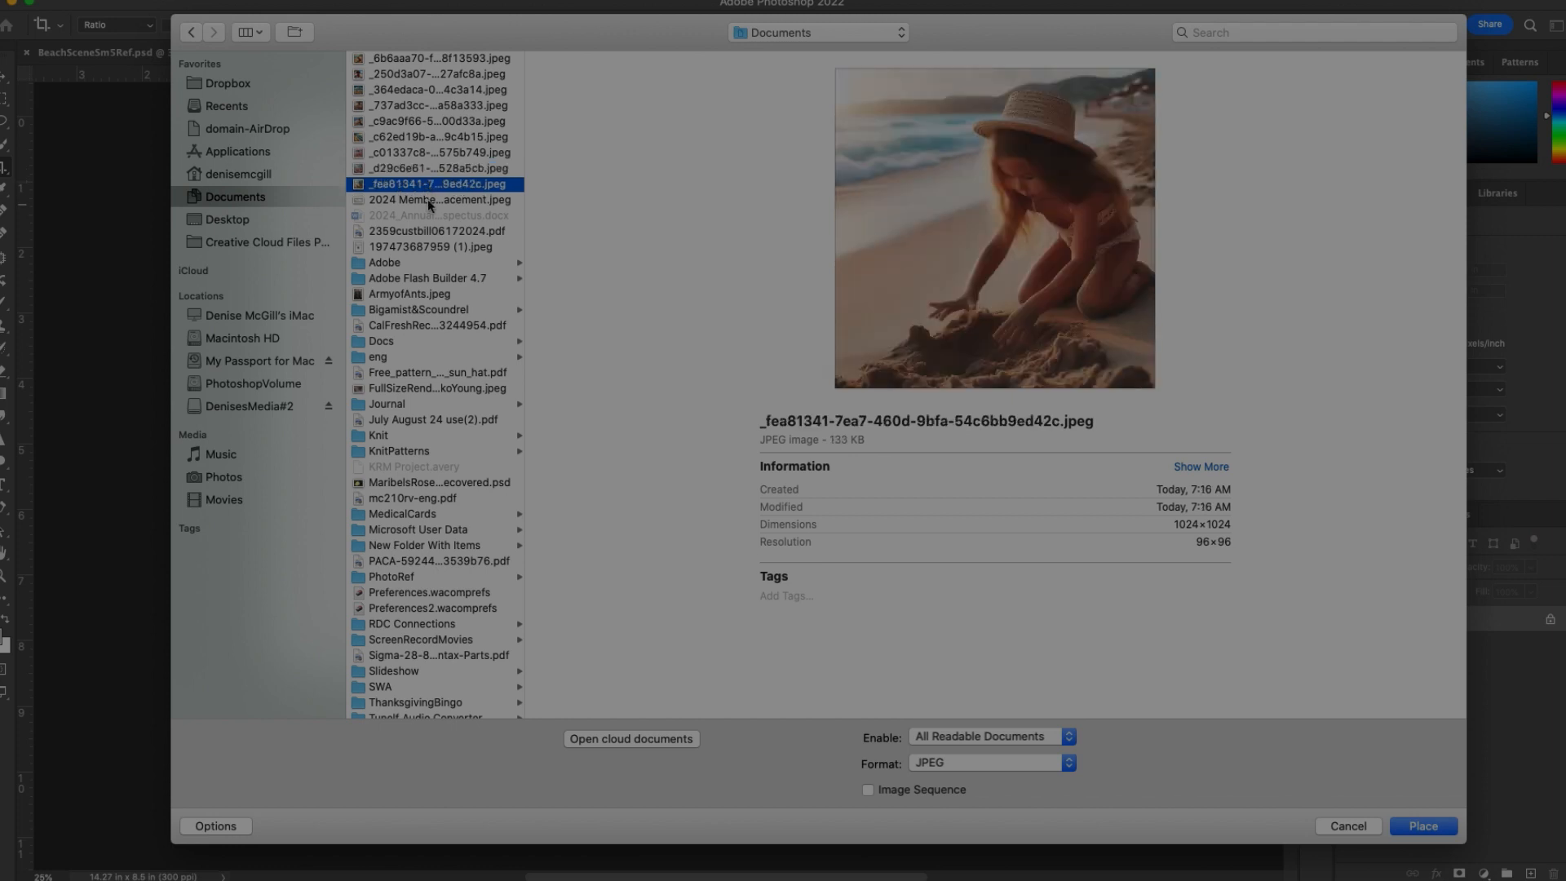
{"action": "left_click", "coordinate": [427, 151]}
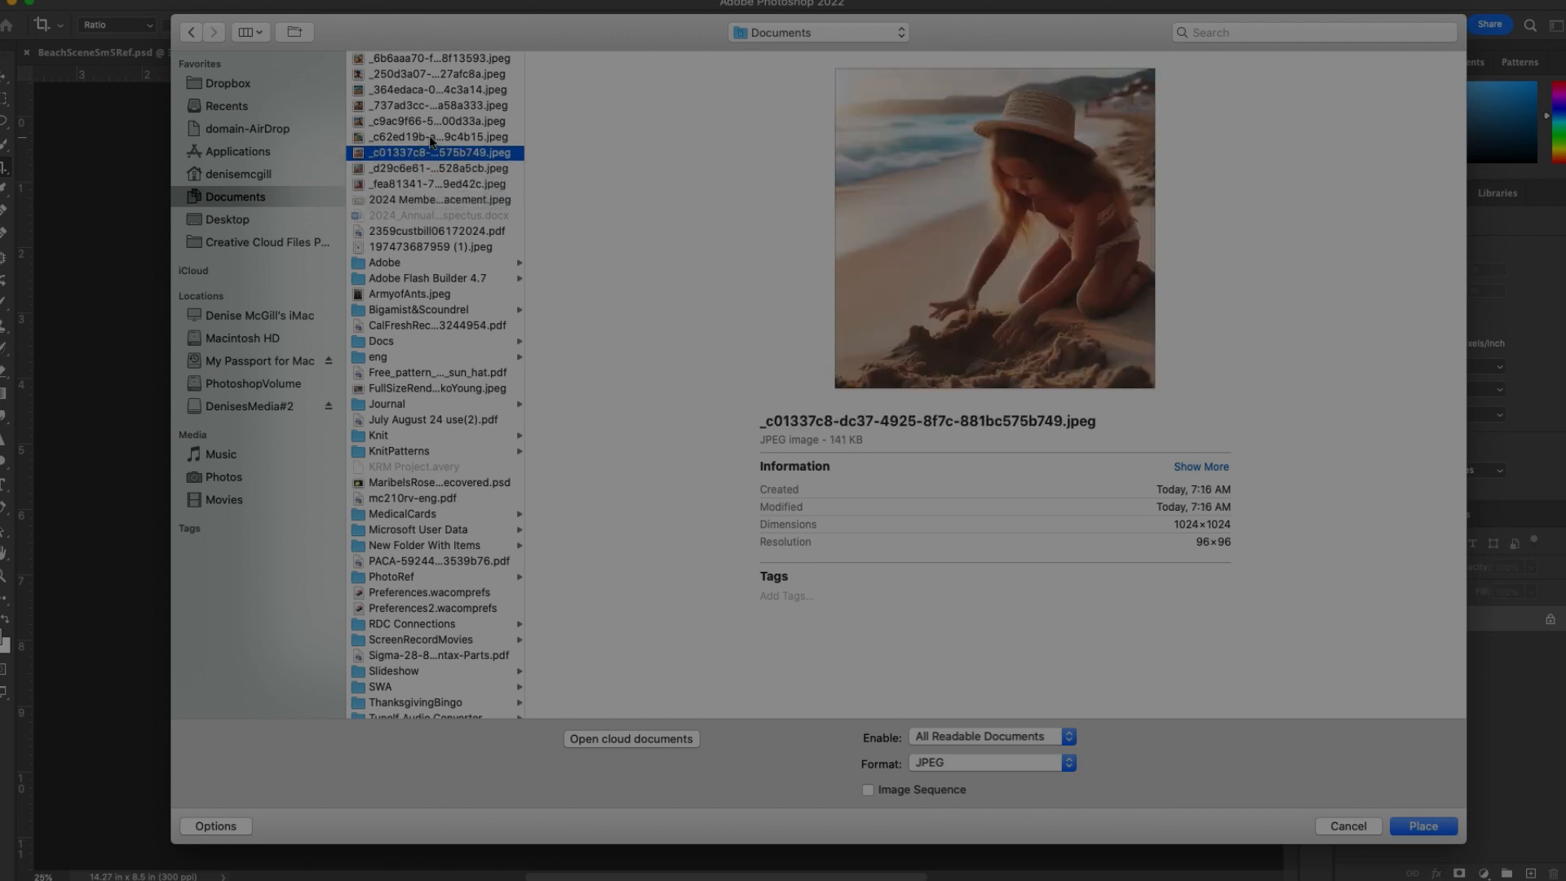
{"action": "left_click", "coordinate": [431, 137]}
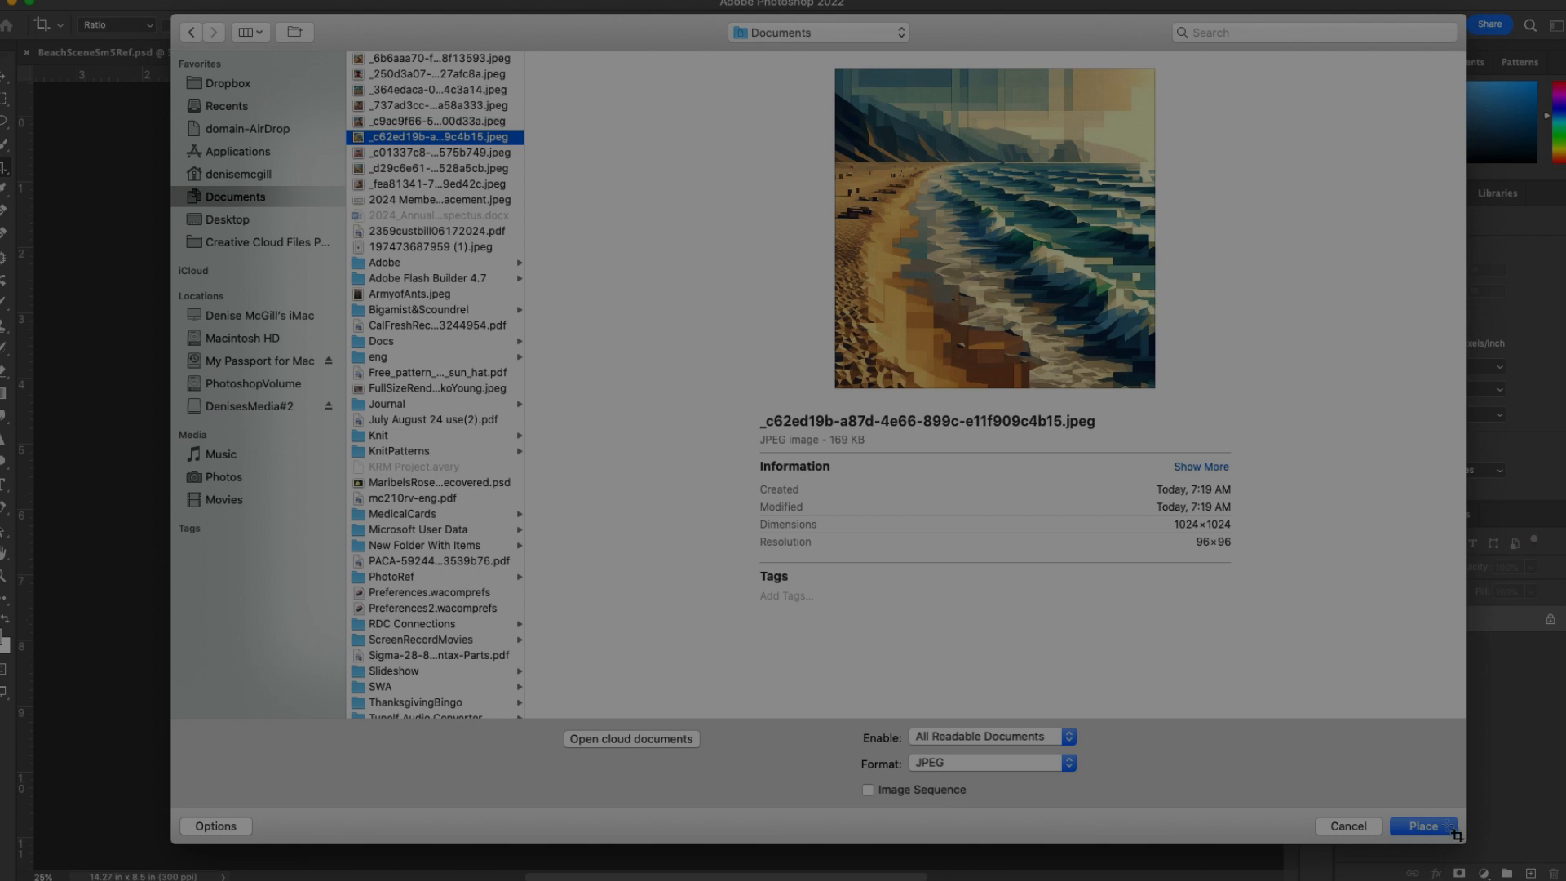
{"action": "left_click", "coordinate": [1419, 822]}
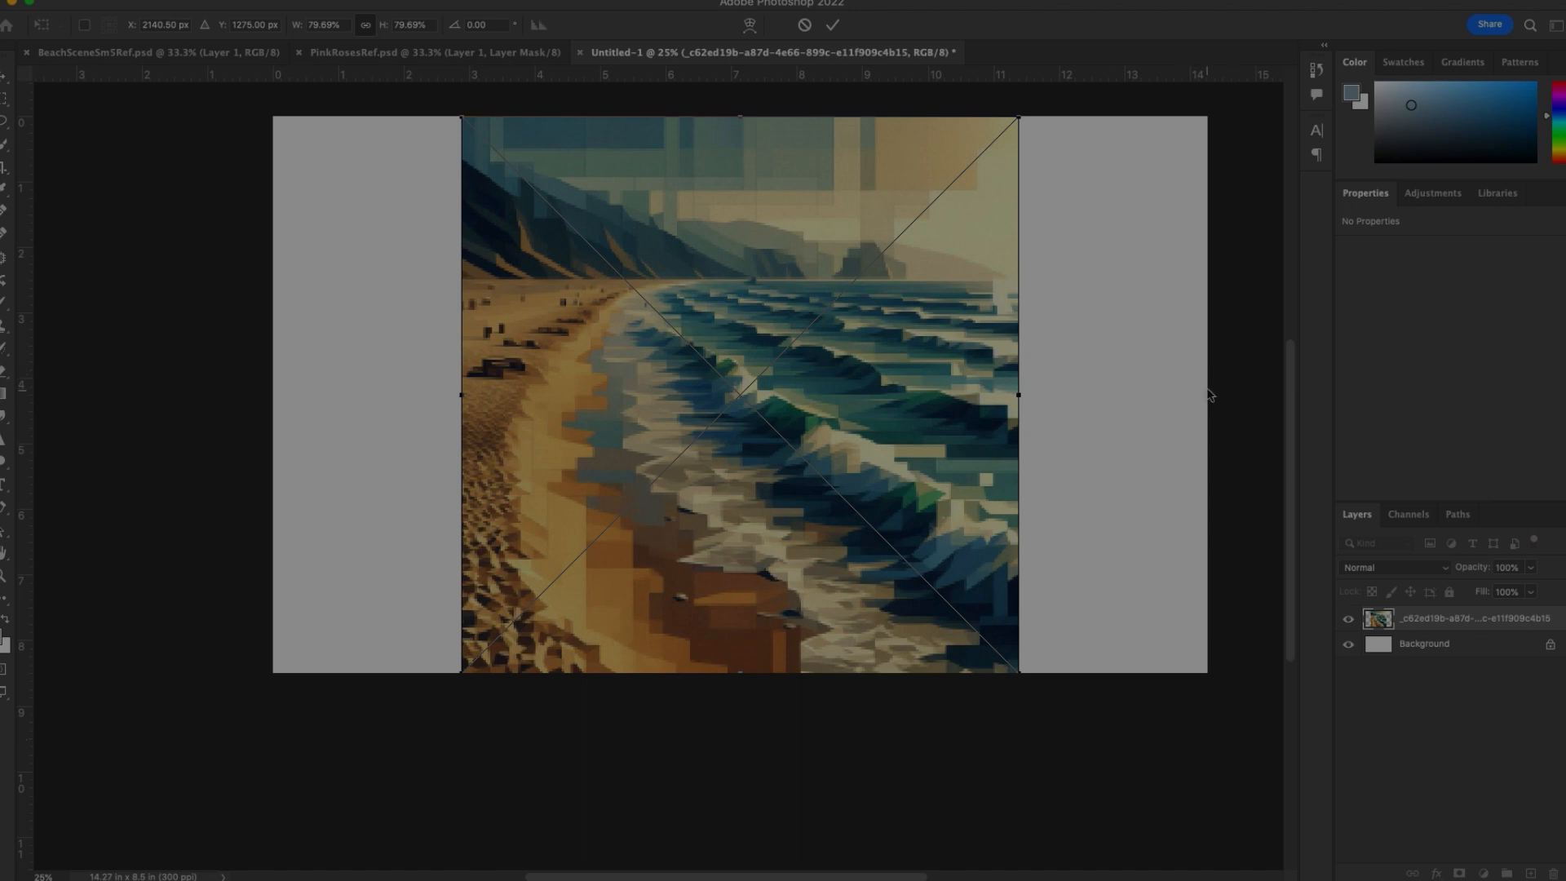
{"action": "left_click", "coordinate": [832, 25]}
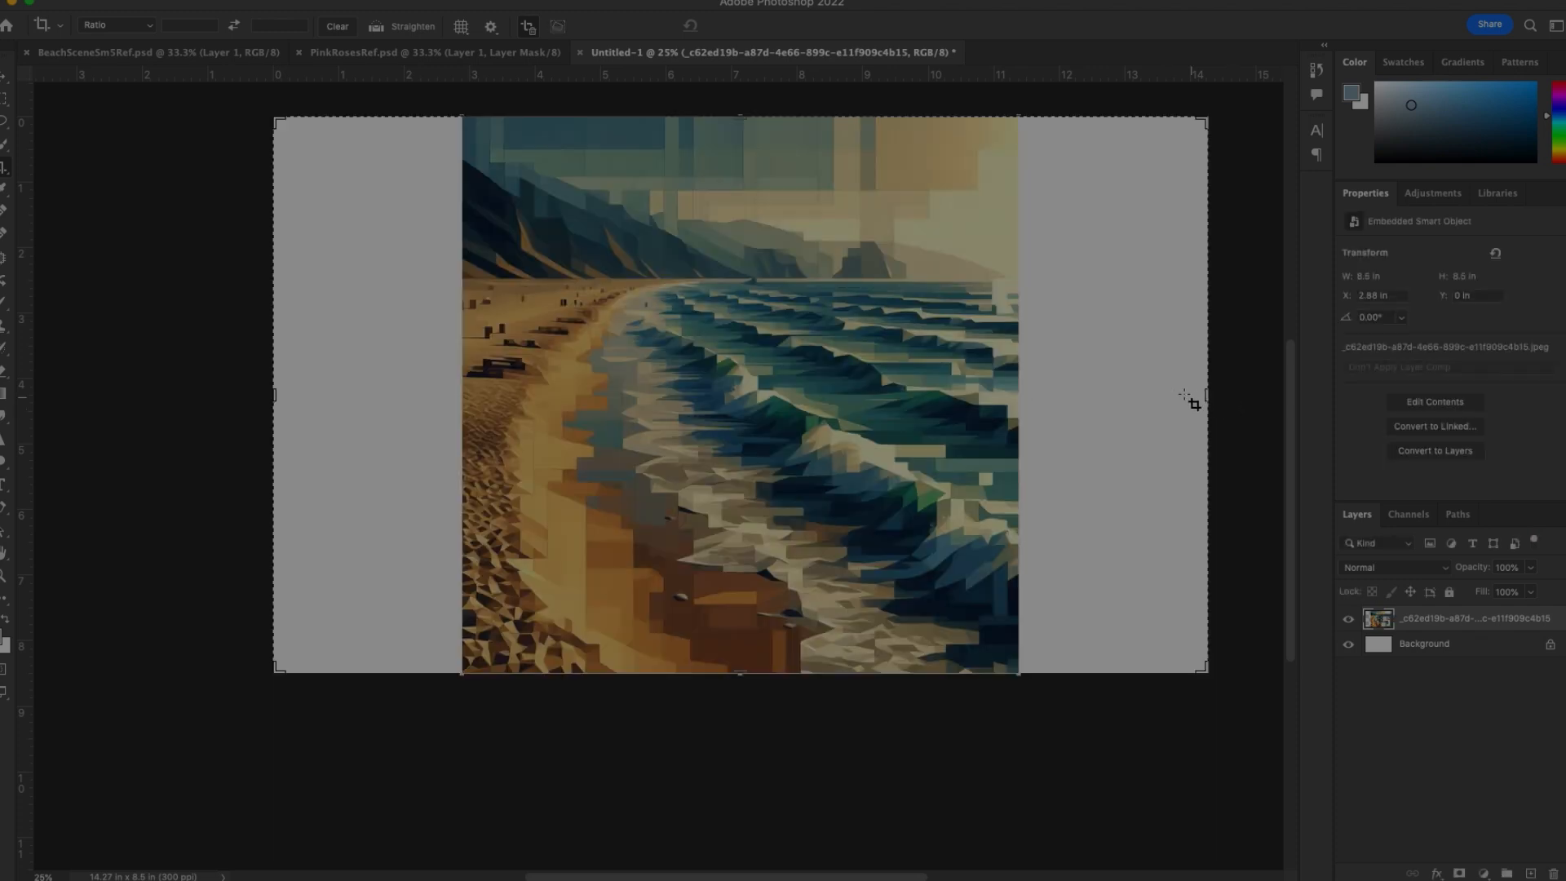
Crop the canvas to about 13.67 in wide and move the green-wave beach image flush with the canvas's right edge.
{"action": "left_click_drag", "start_coordinate": [1218, 395], "coordinate": [1189, 390]}
{"action": "left_click", "coordinate": [749, 27]}
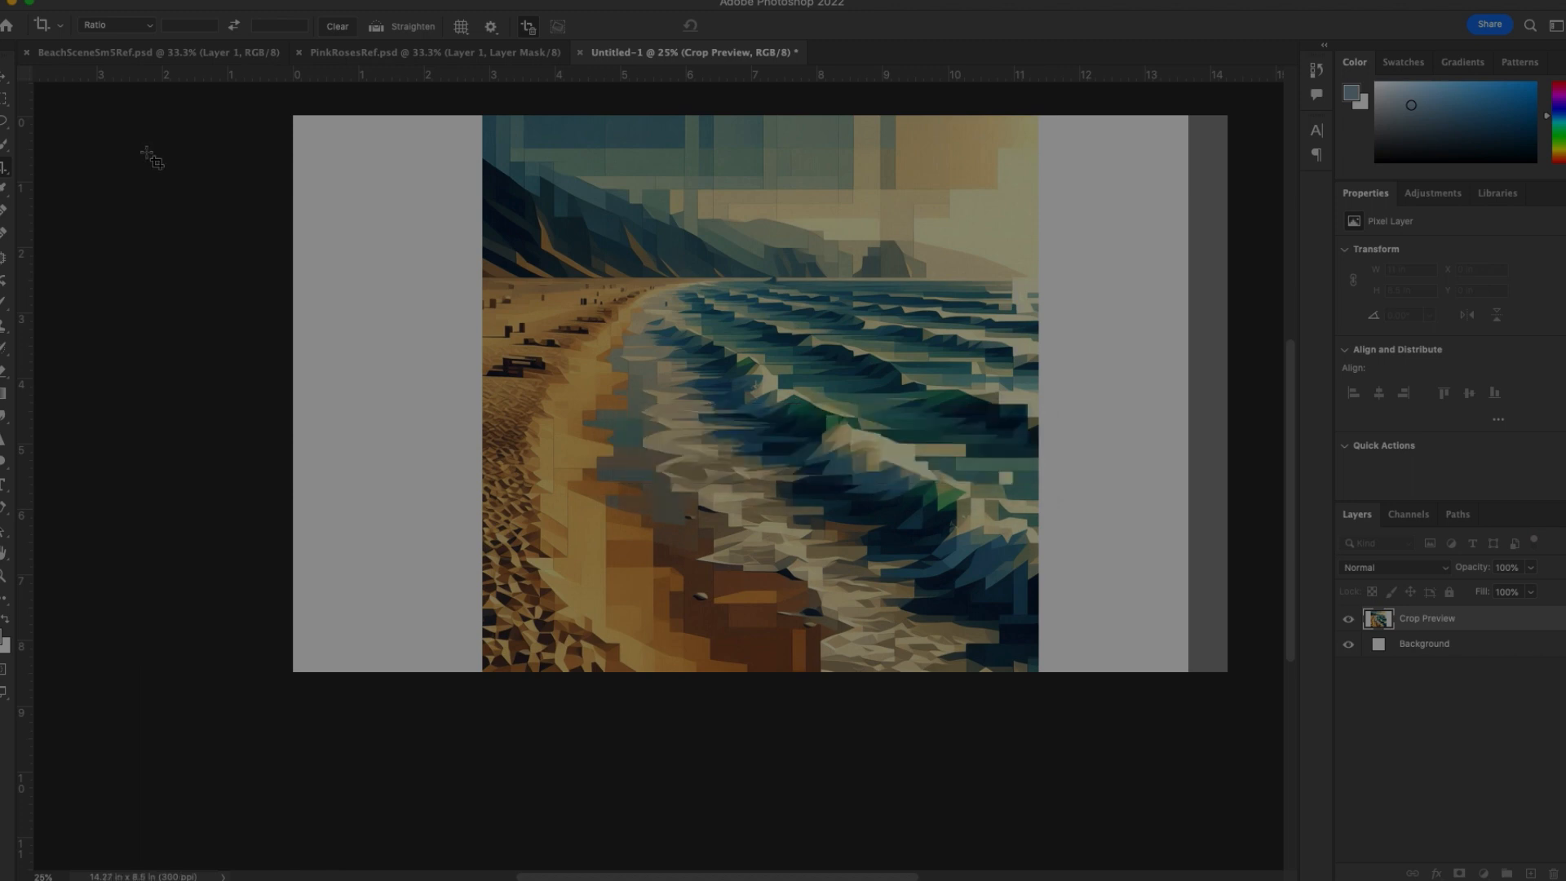
{"action": "key", "text": "v"}
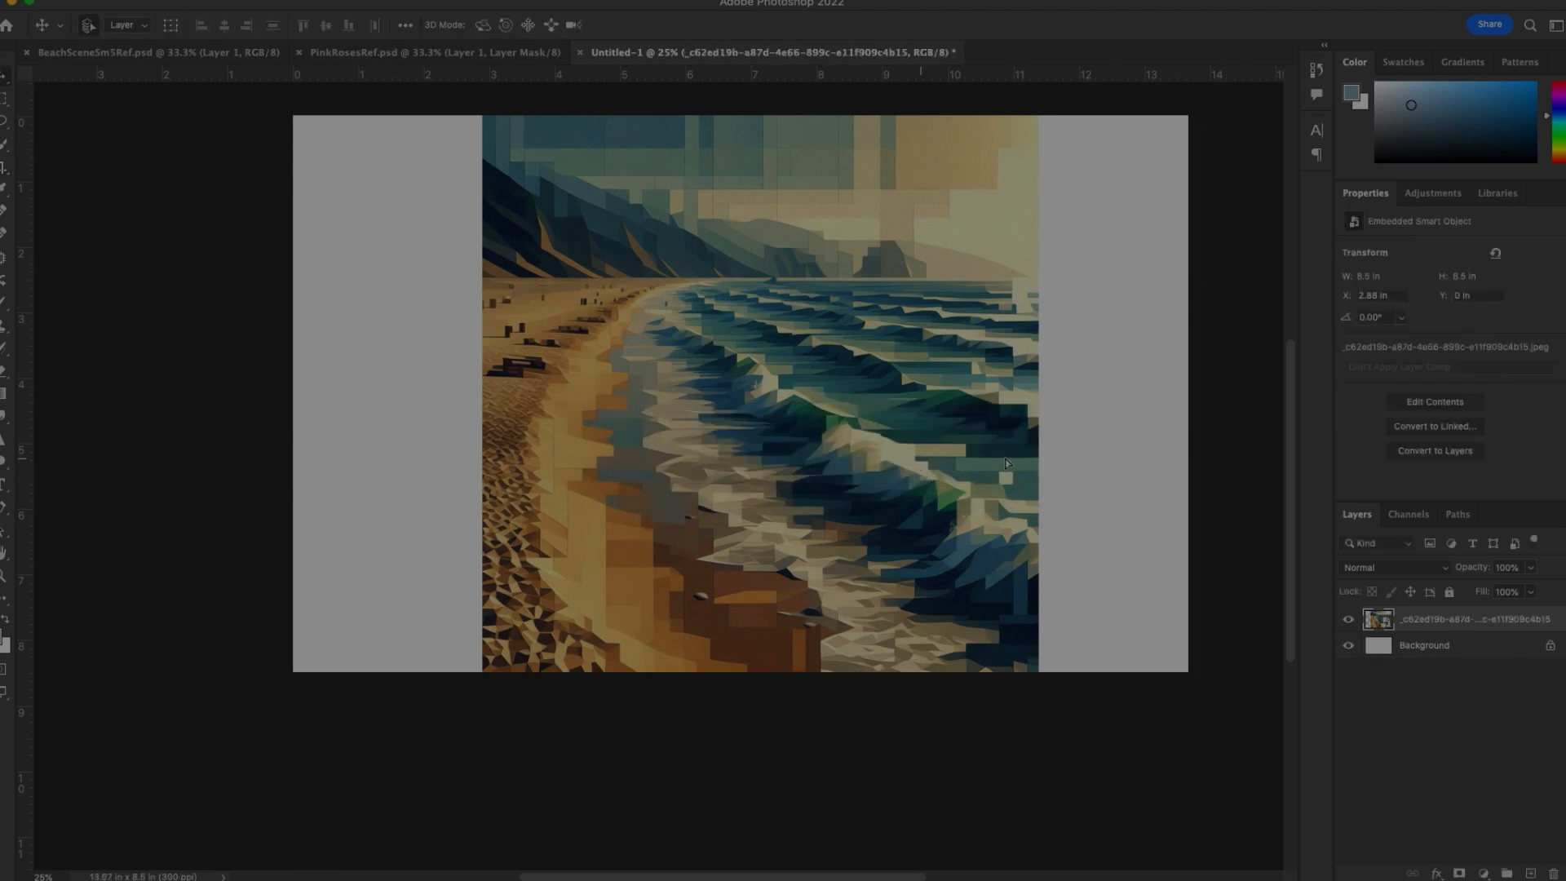
{"action": "left_click_drag", "start_coordinate": [1007, 462], "coordinate": [1031, 463]}
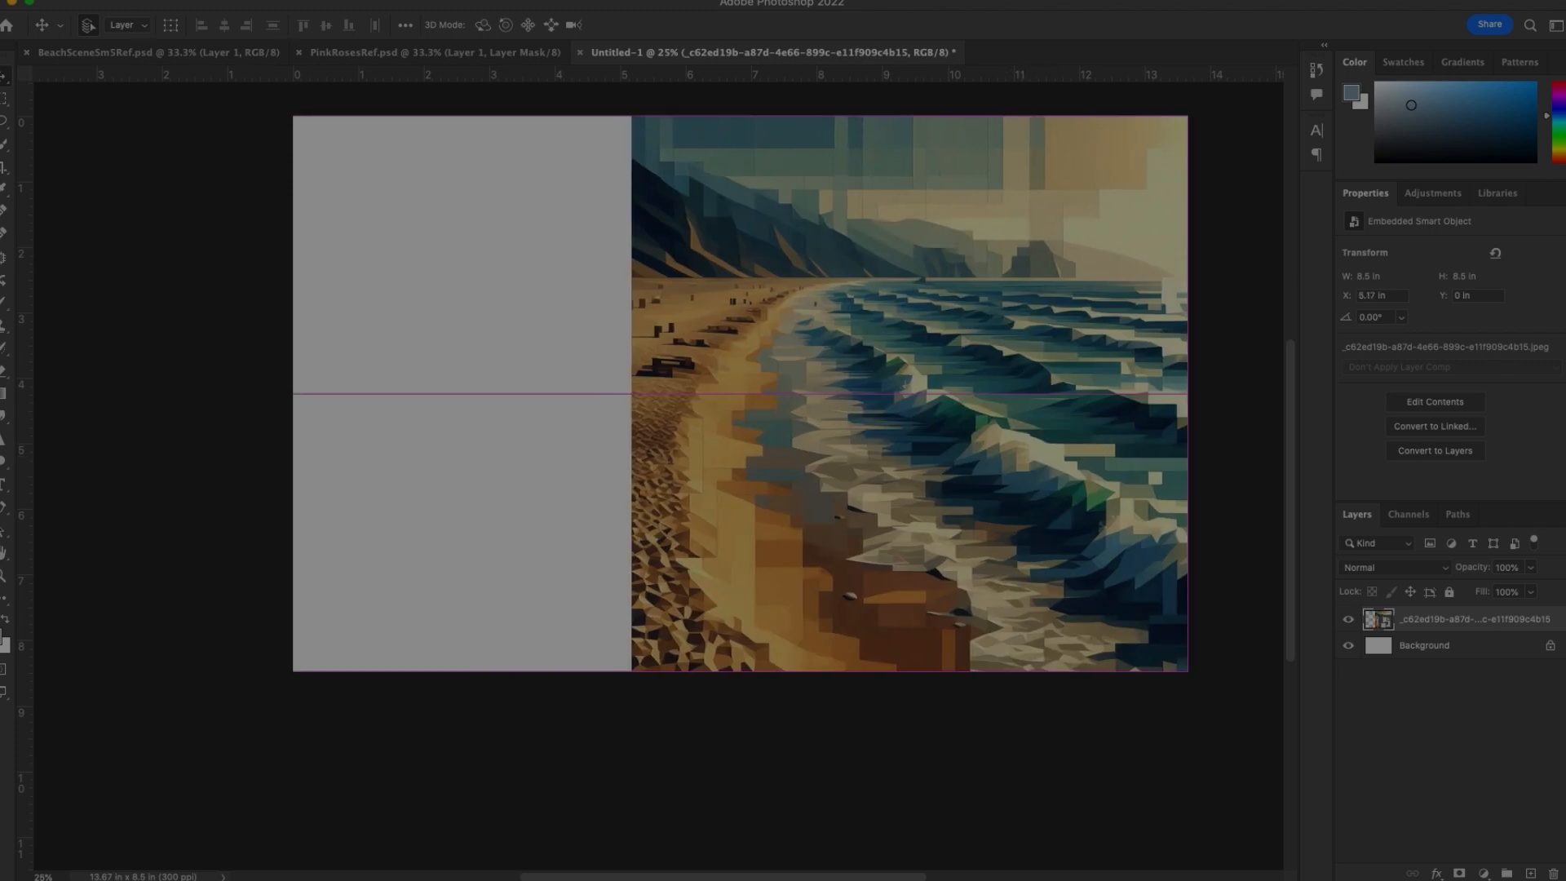
{"action": "left_click", "coordinate": [123, 2]}
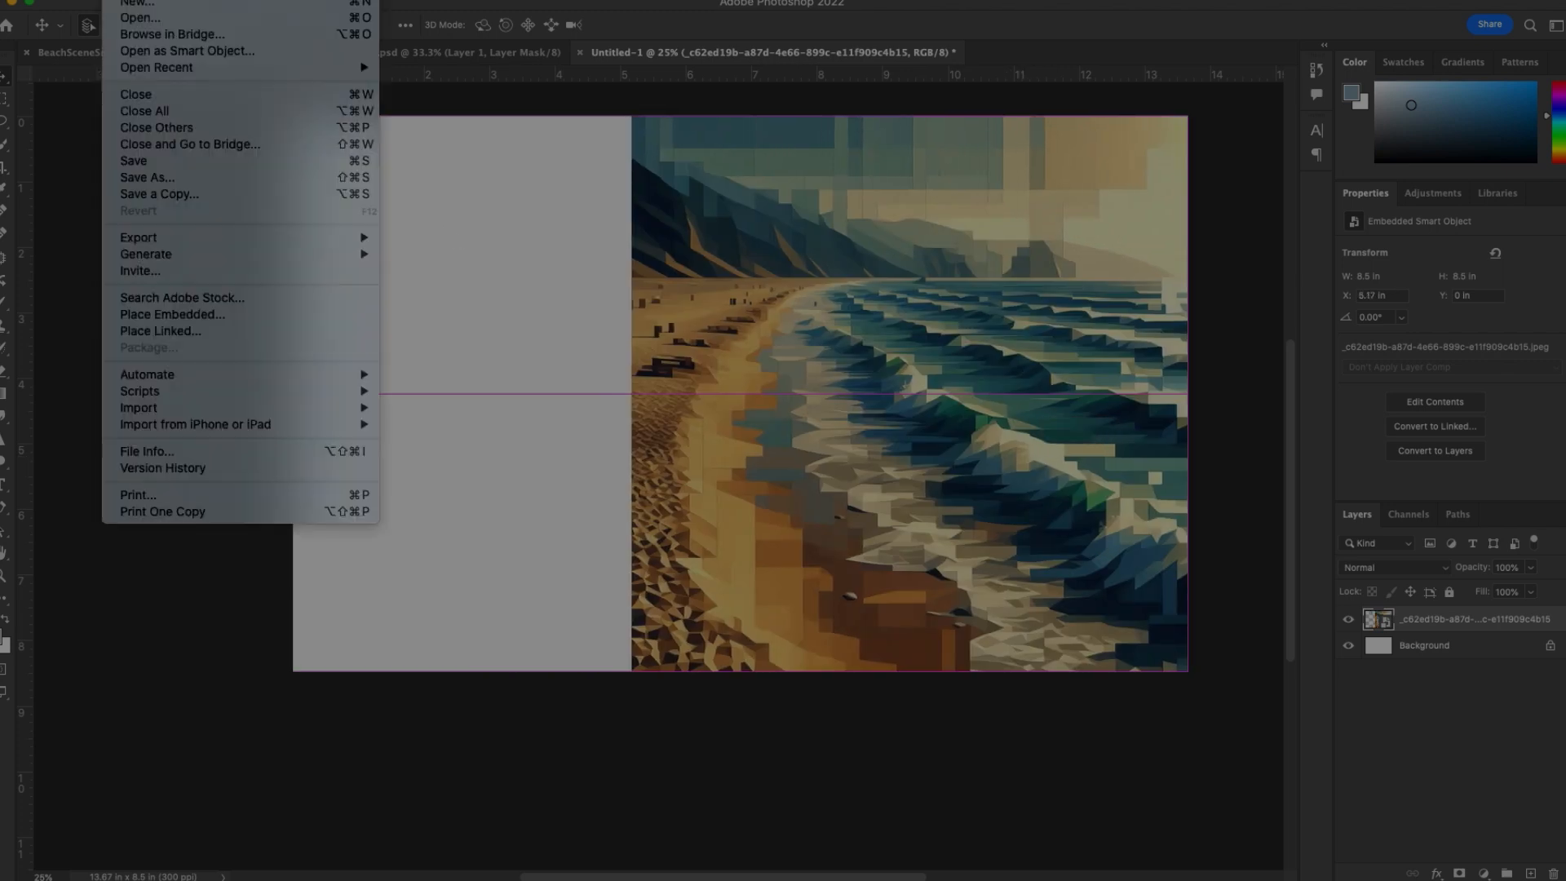
{"action": "left_click", "coordinate": [189, 316]}
{"action": "left_click", "coordinate": [414, 58]}
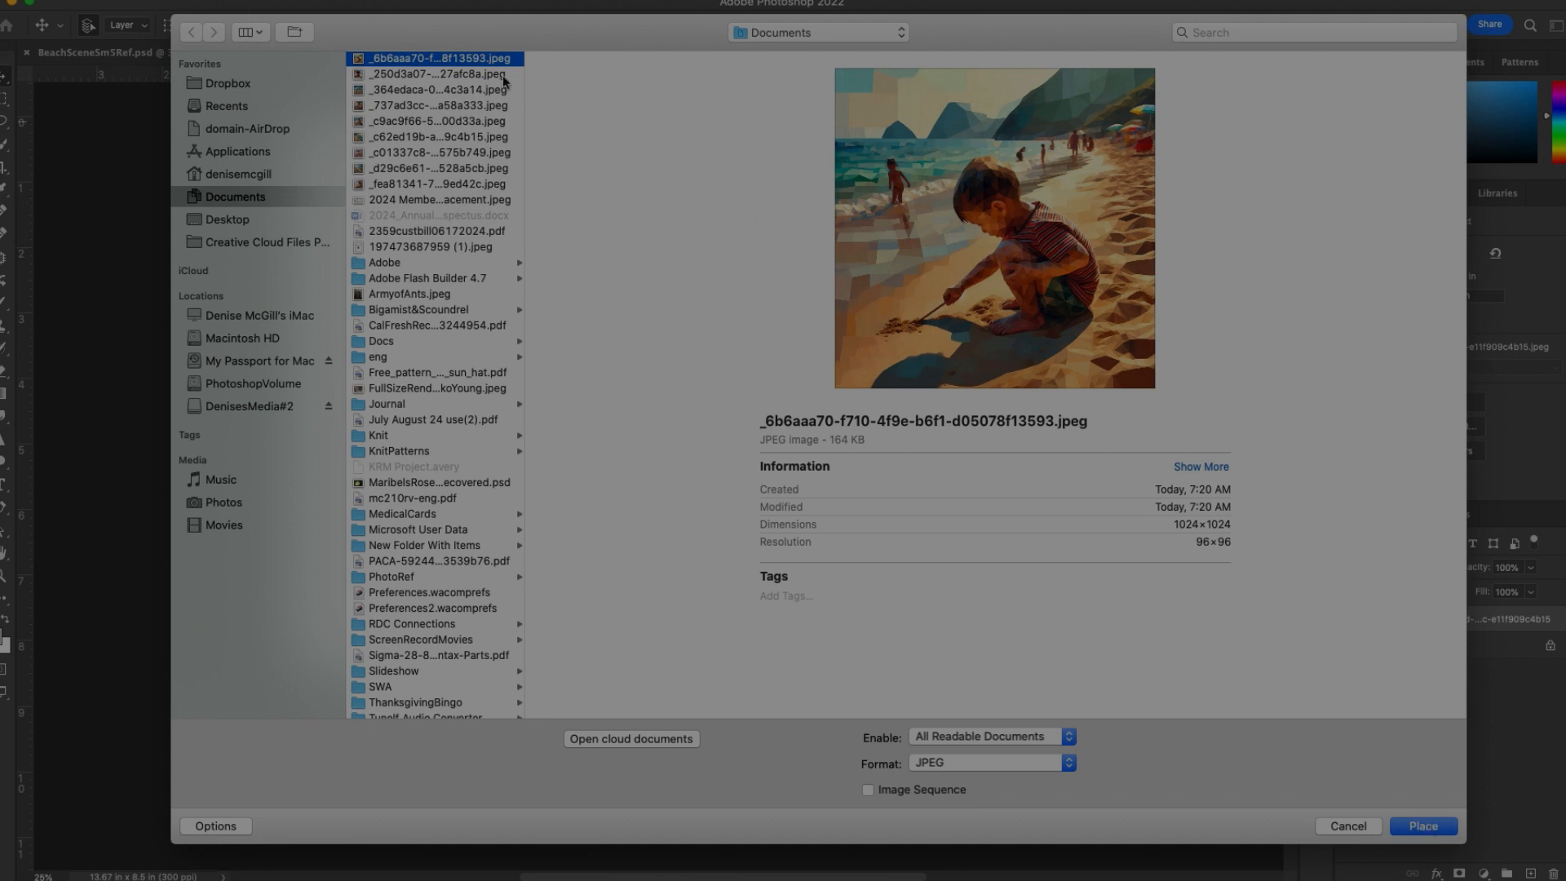
{"action": "left_click", "coordinate": [404, 75]}
{"action": "left_click", "coordinate": [412, 91]}
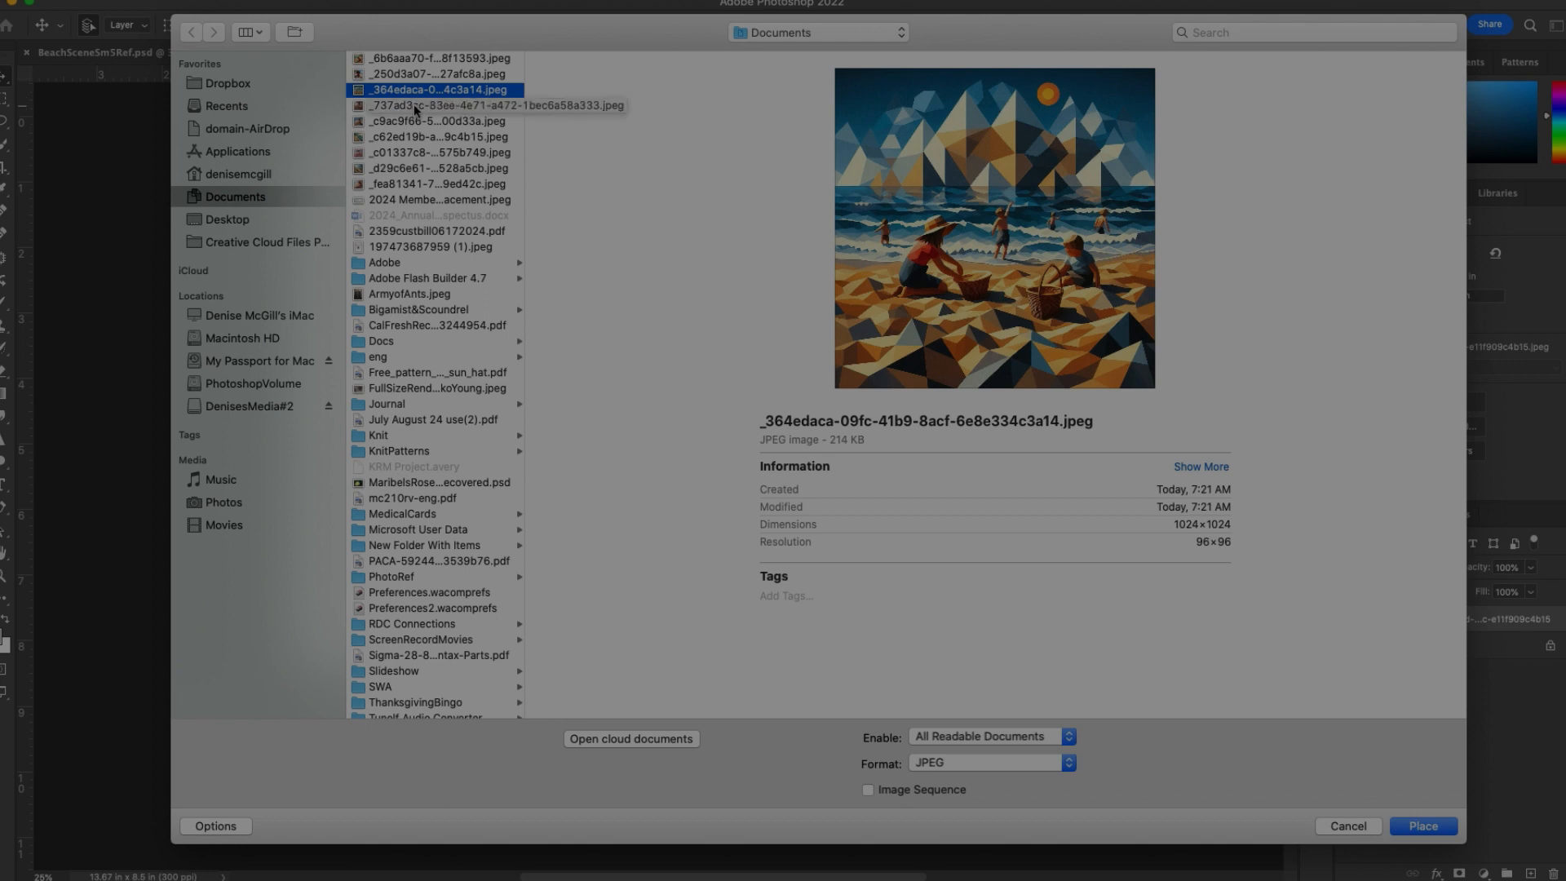
{"action": "left_click", "coordinate": [414, 104]}
{"action": "left_click", "coordinate": [414, 120]}
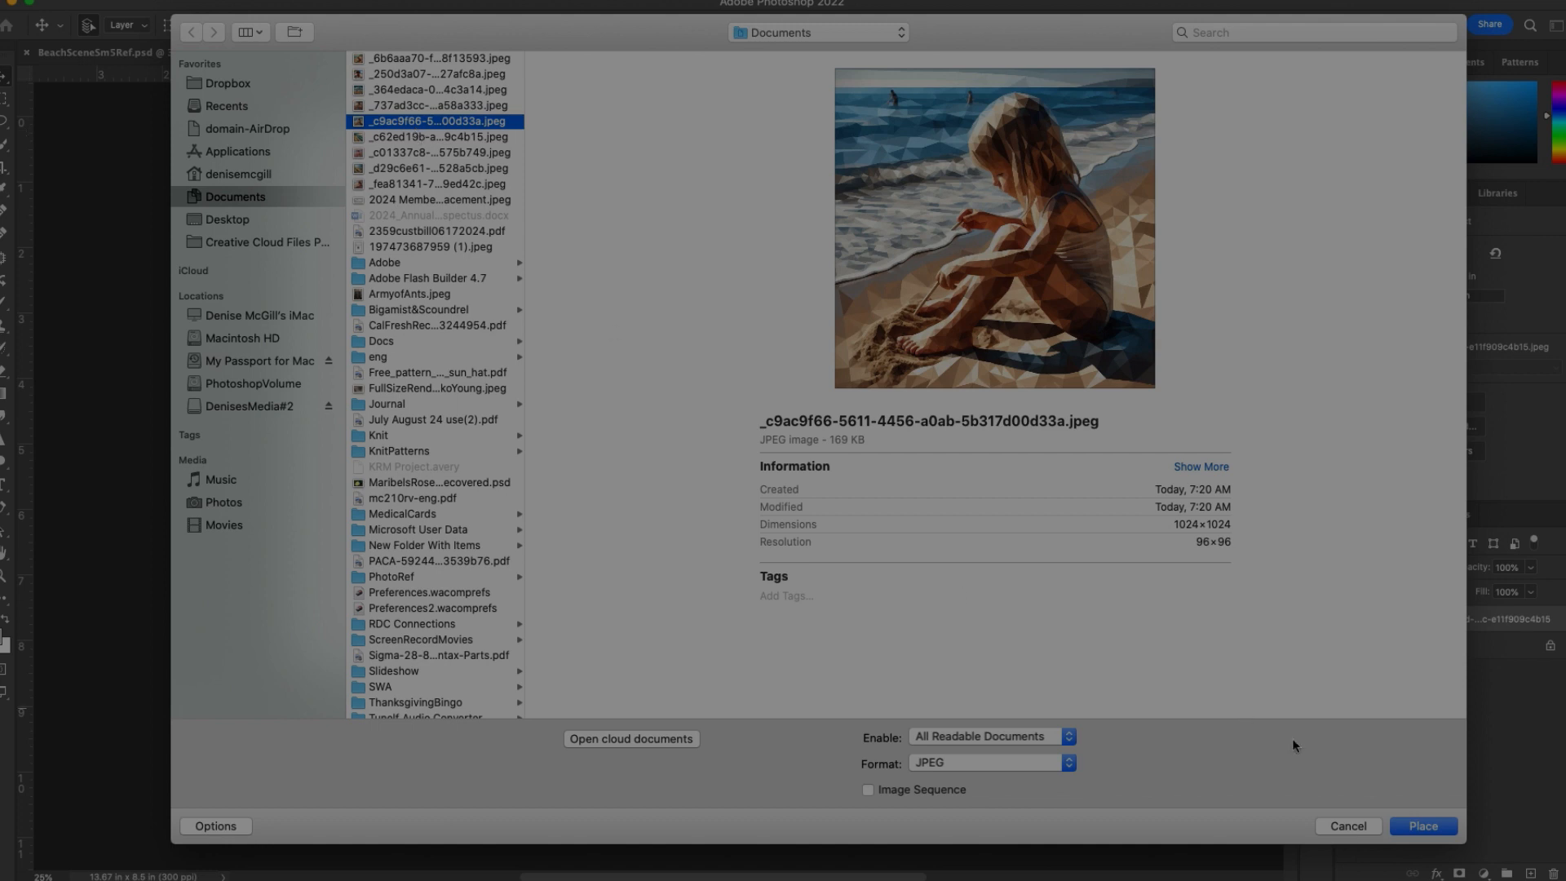
{"action": "left_click", "coordinate": [1424, 827]}
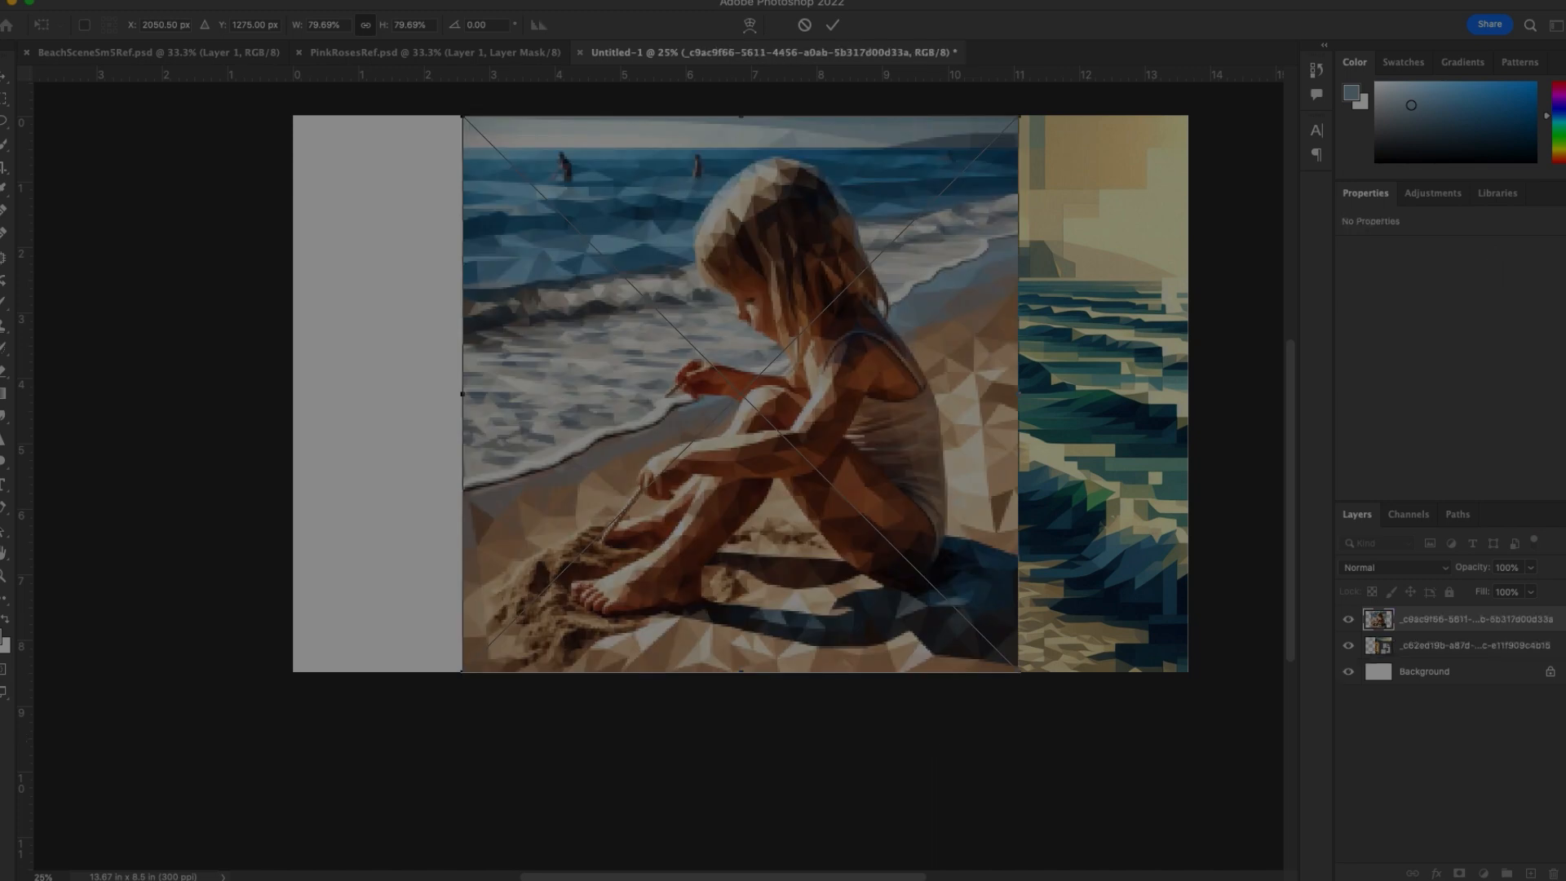
Flip the placed girl image horizontally and move it flush with the canvas's left edge, about 0.4 in below the canvas top.
{"action": "left_click", "coordinate": [159, 2]}
{"action": "mouse_move", "coordinate": [326, 385]}
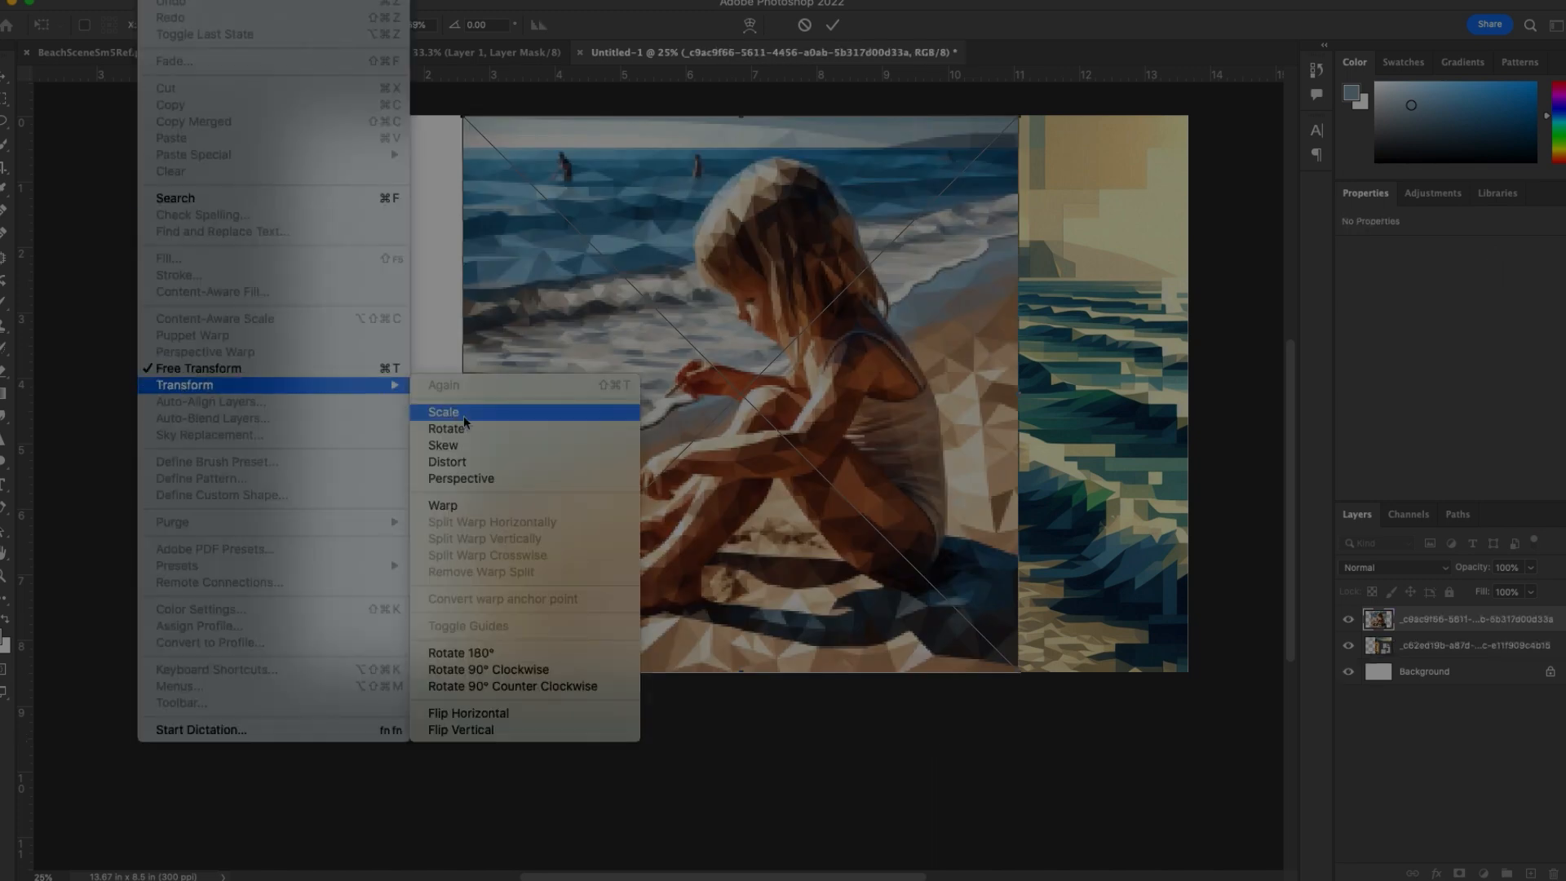
{"action": "left_click", "coordinate": [478, 712]}
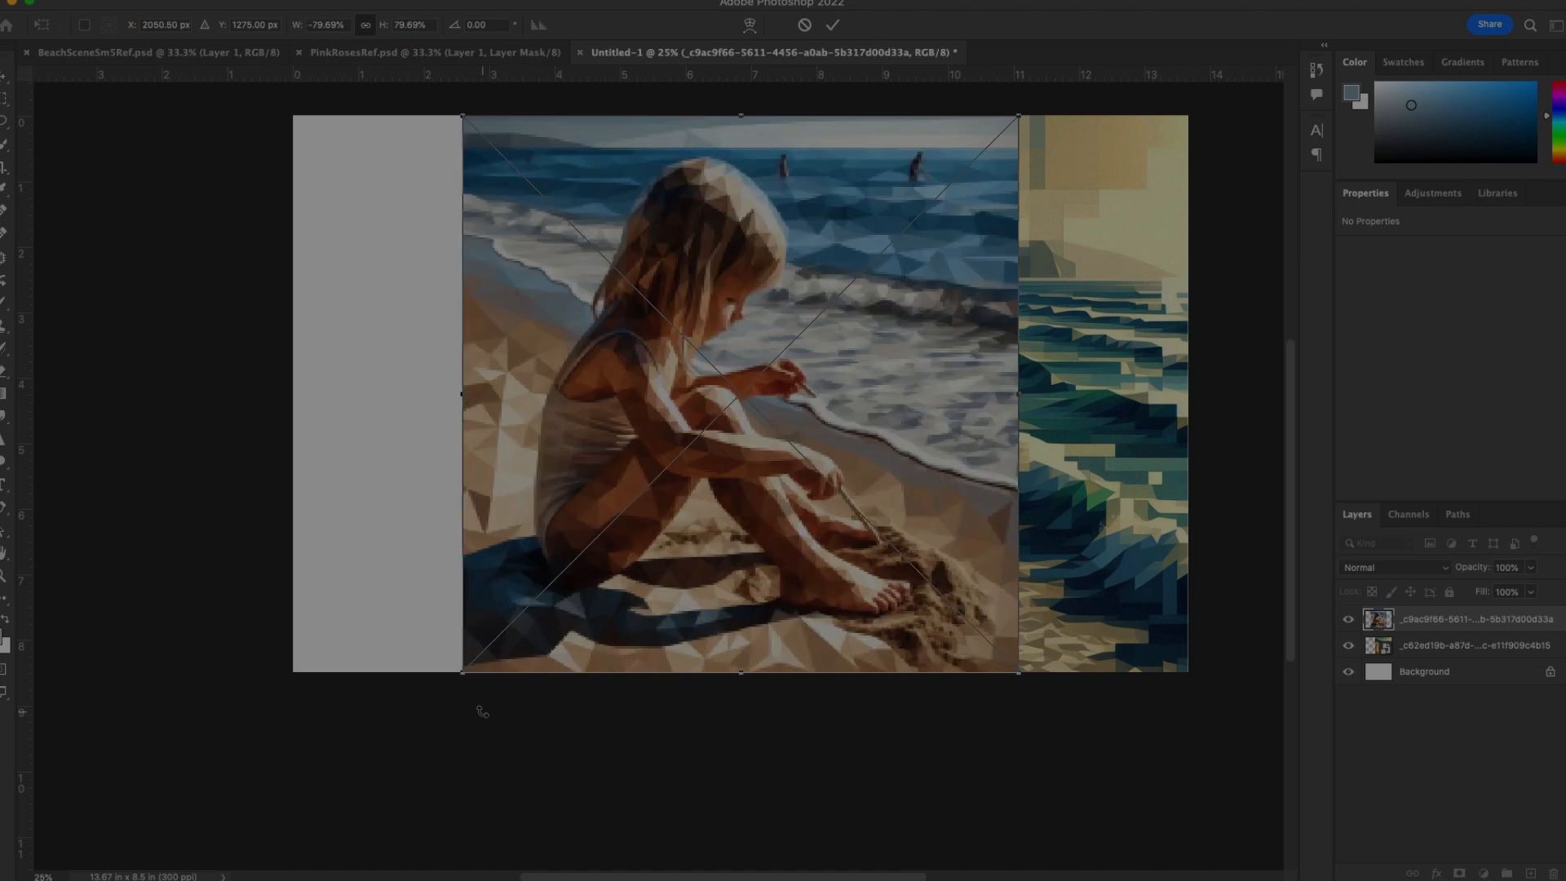
{"action": "left_click_drag", "start_coordinate": [722, 383], "coordinate": [576, 416]}
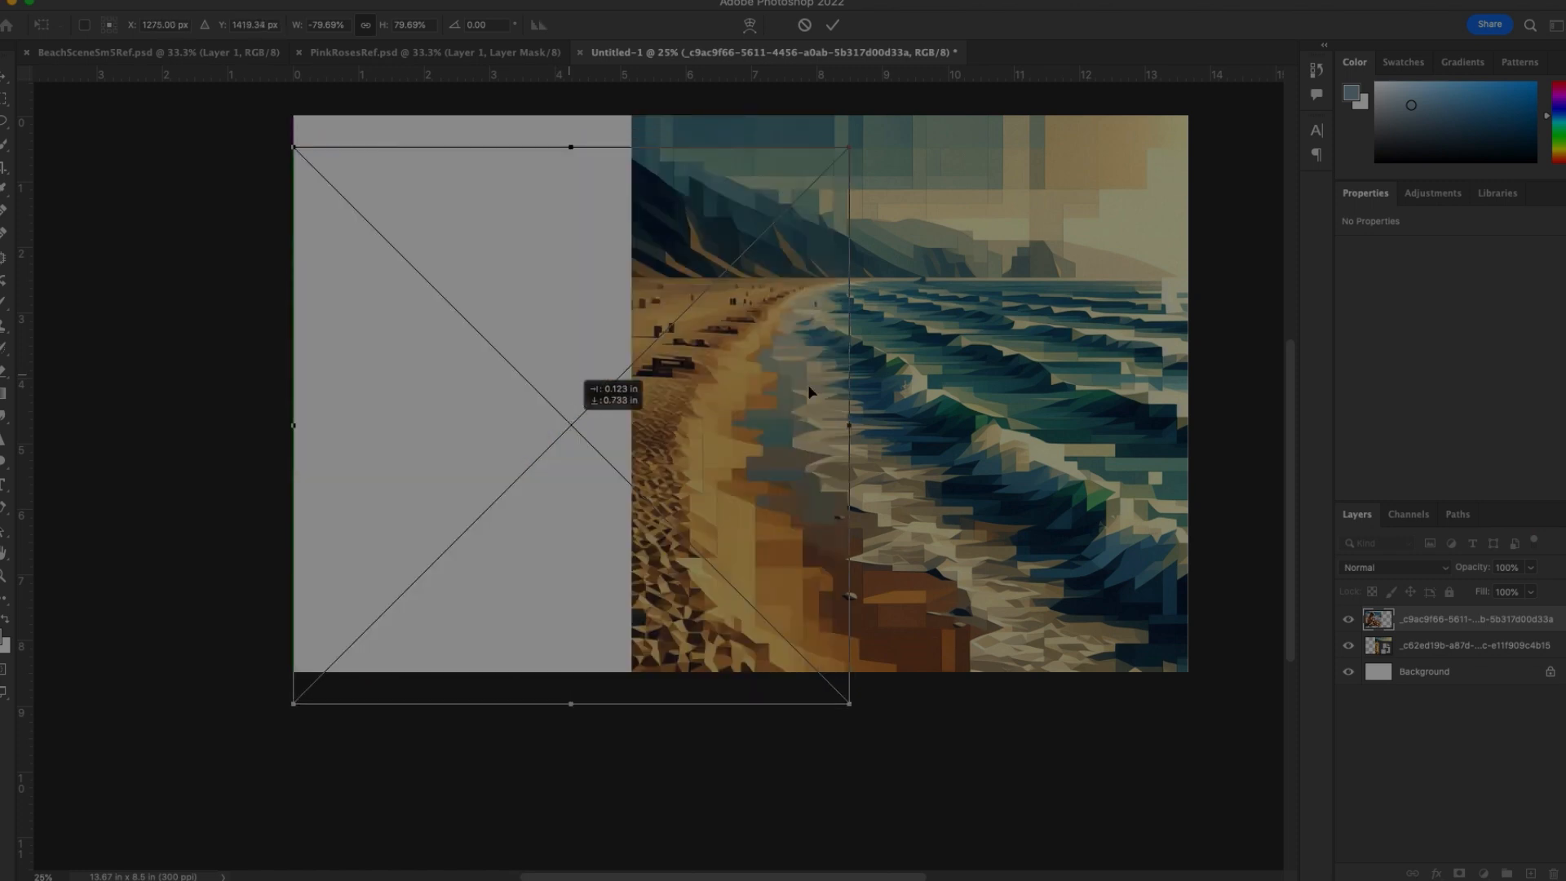
{"action": "left_click_drag", "start_coordinate": [657, 385], "coordinate": [688, 378]}
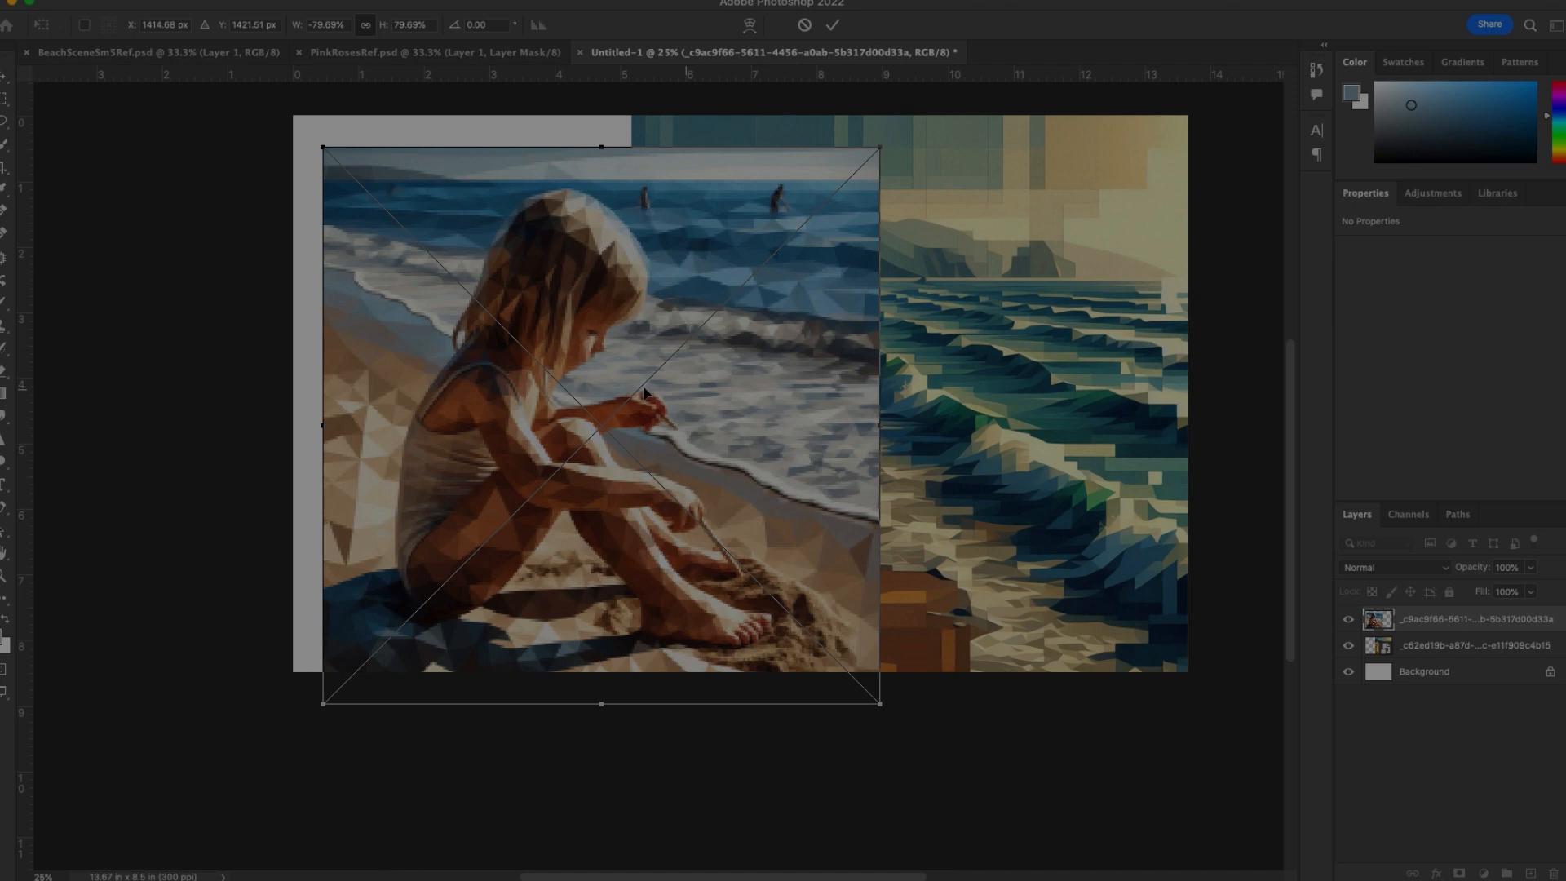
{"action": "left_click_drag", "start_coordinate": [645, 394], "coordinate": [1040, 447]}
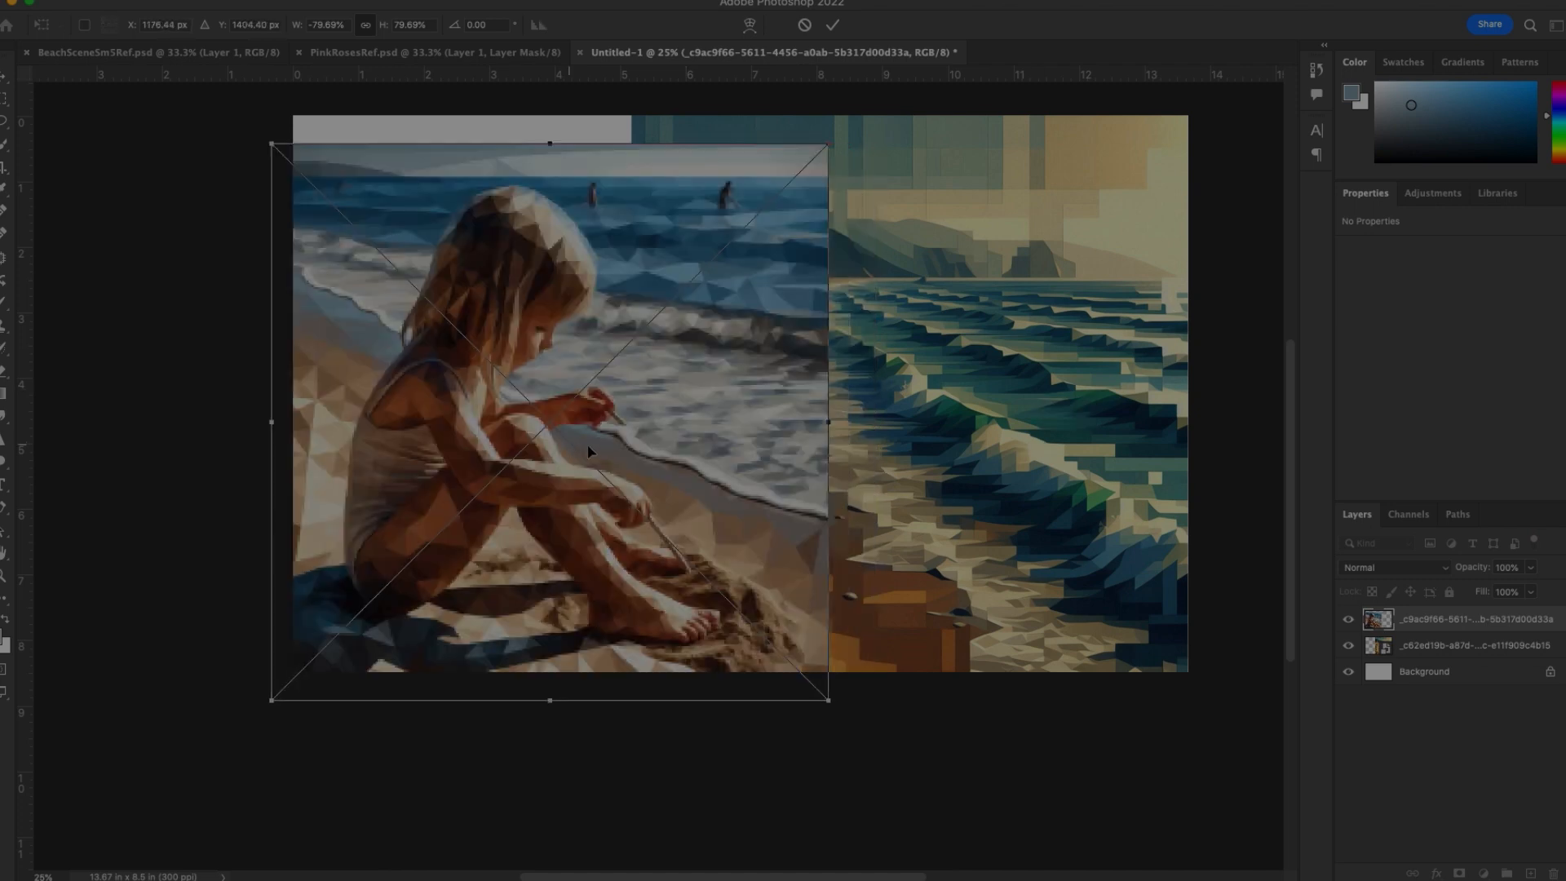
{"action": "left_click_drag", "start_coordinate": [626, 451], "coordinate": [647, 451]}
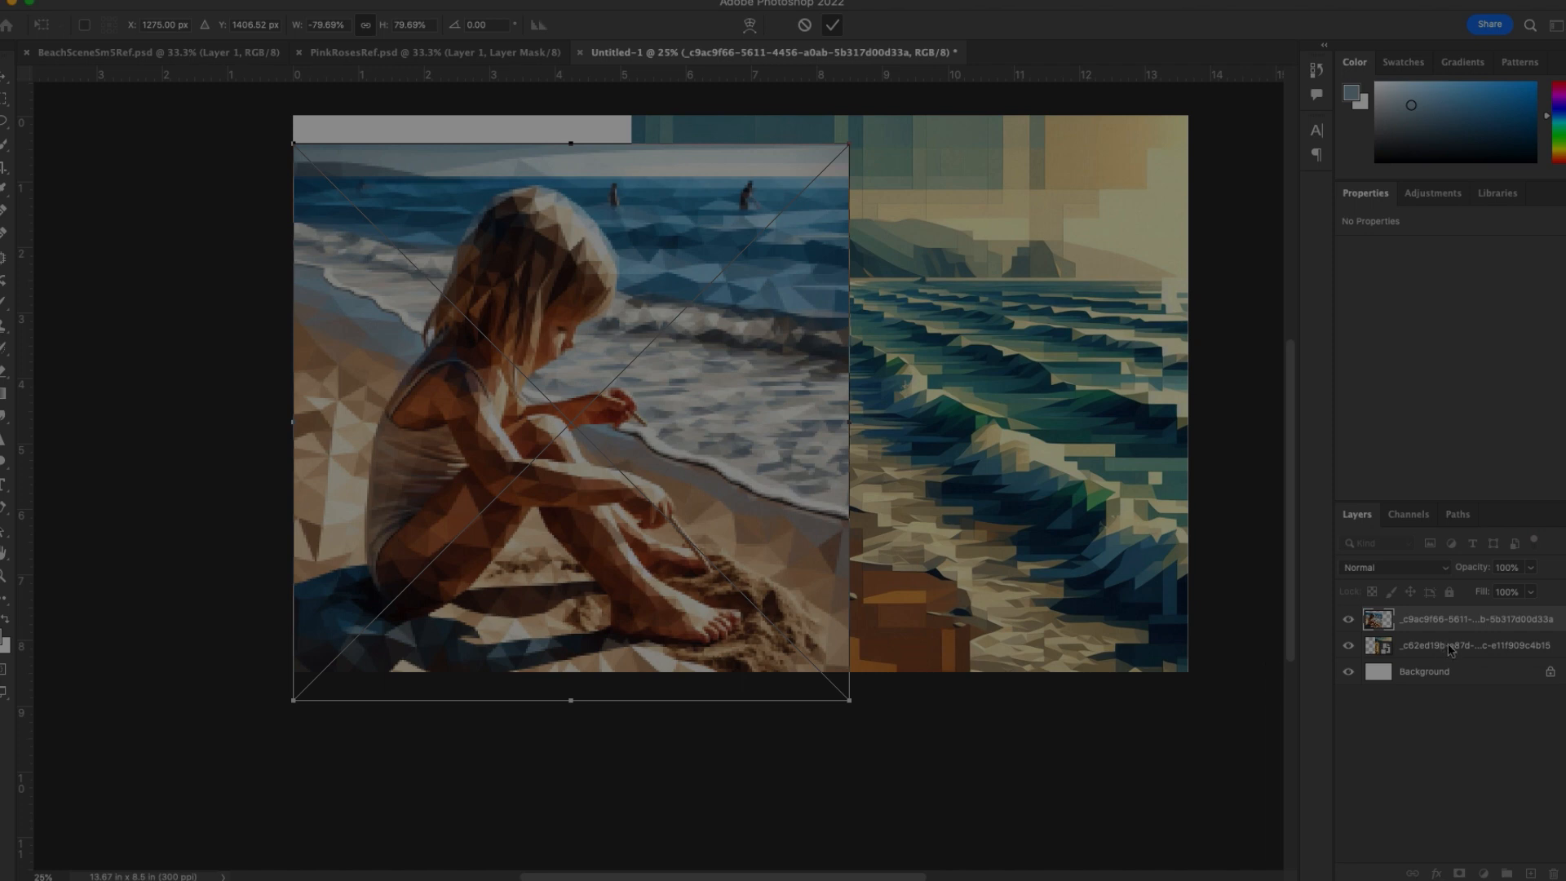
{"action": "key", "text": "Return"}
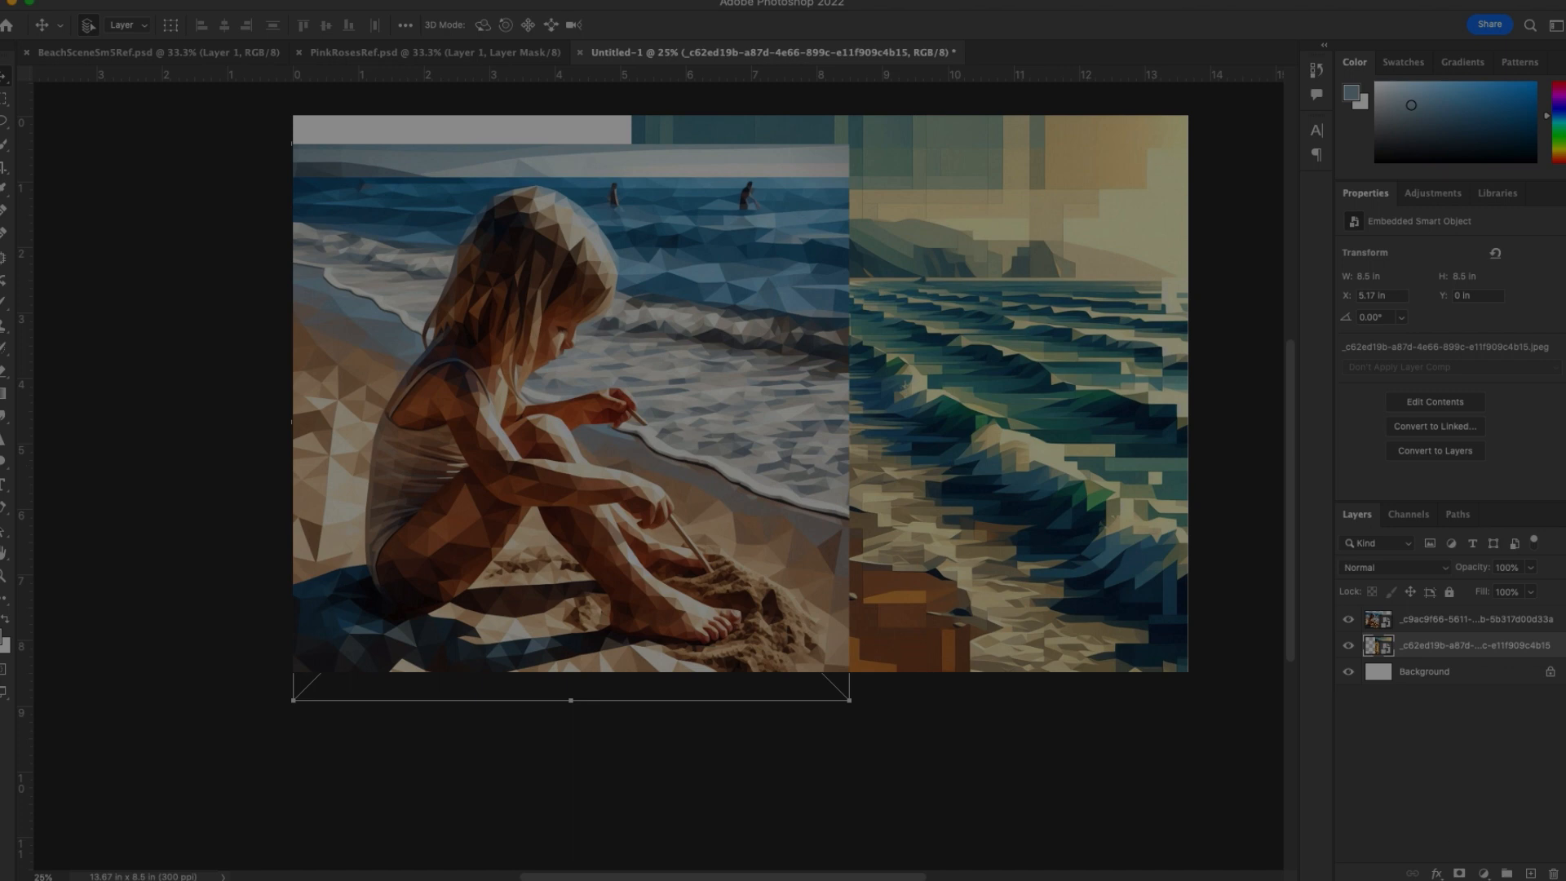
Add a Photo Filter adjustment layer above the green-wave beach image and set its filter to Cooling Filter (80).
{"action": "left_click", "coordinate": [1484, 873]}
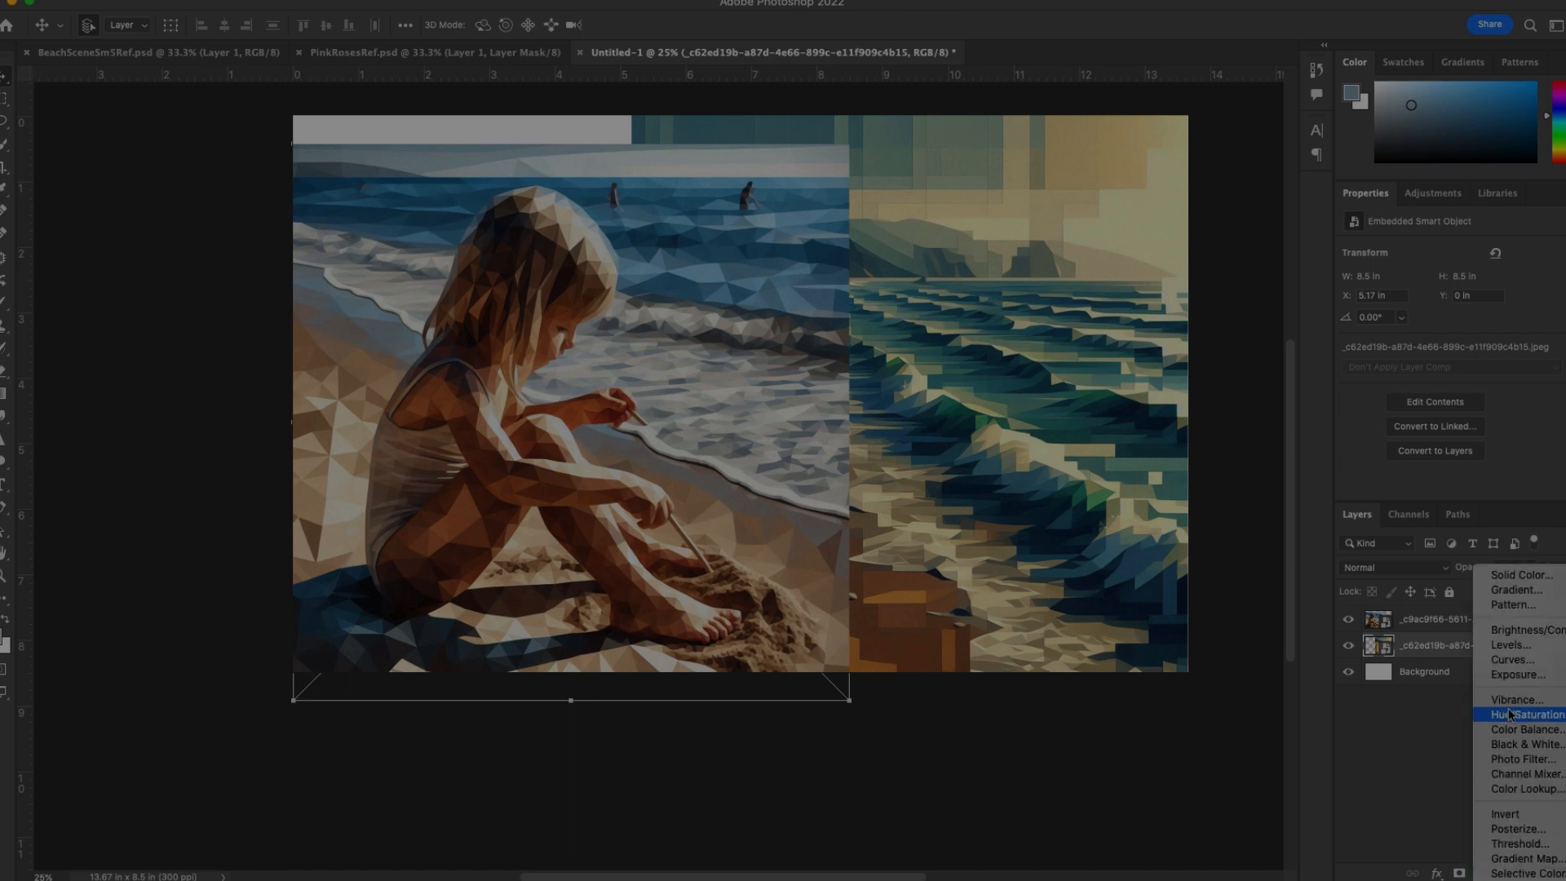
{"action": "left_click", "coordinate": [1515, 761]}
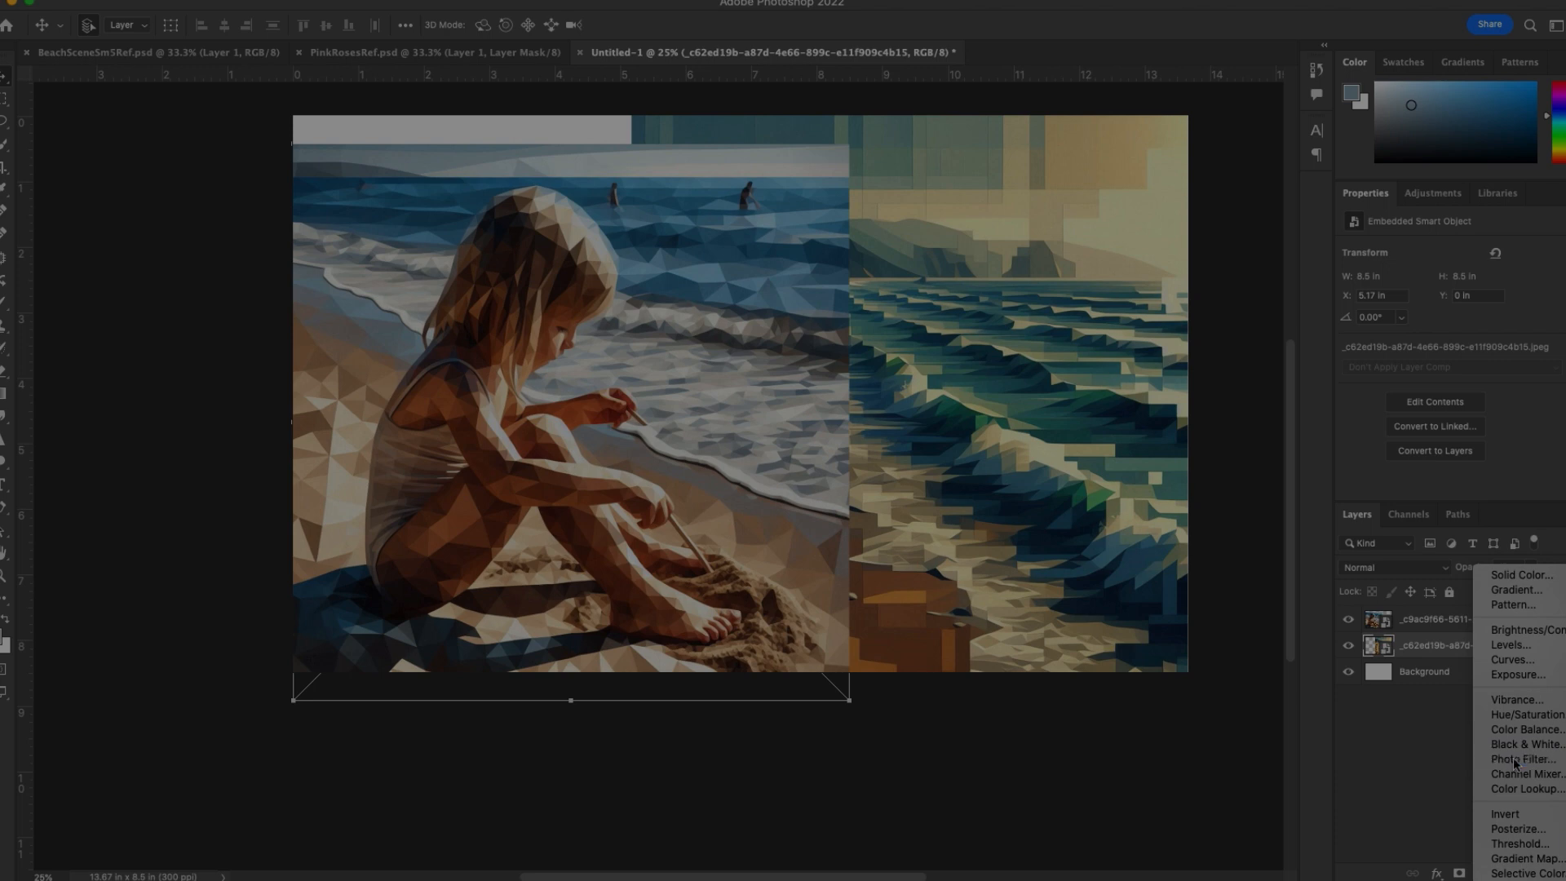
{"action": "left_click", "coordinate": [1554, 255]}
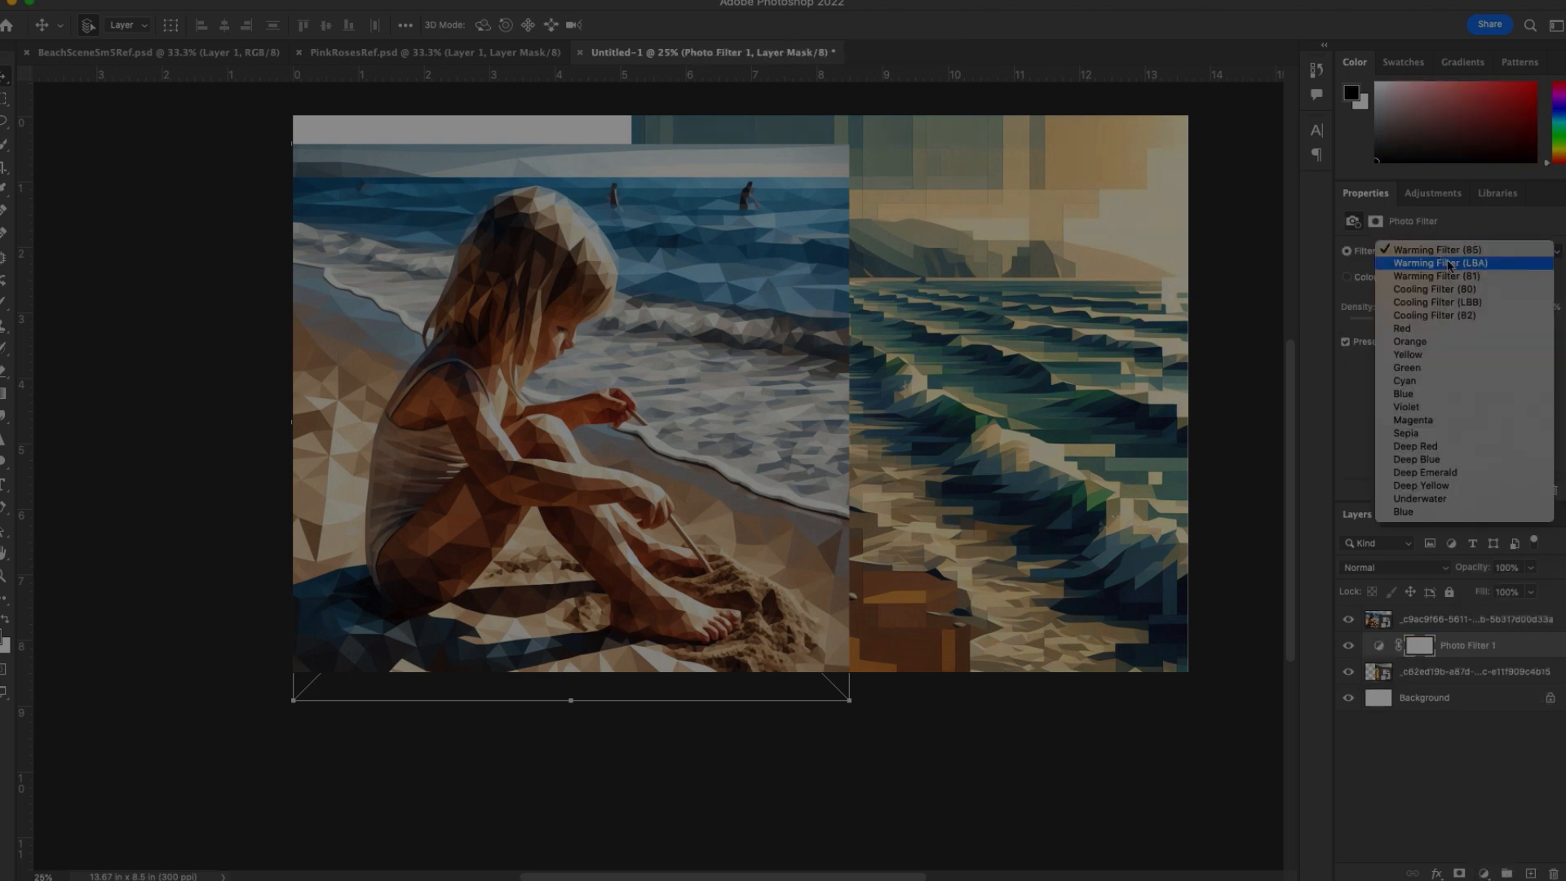
{"action": "left_click", "coordinate": [1429, 290]}
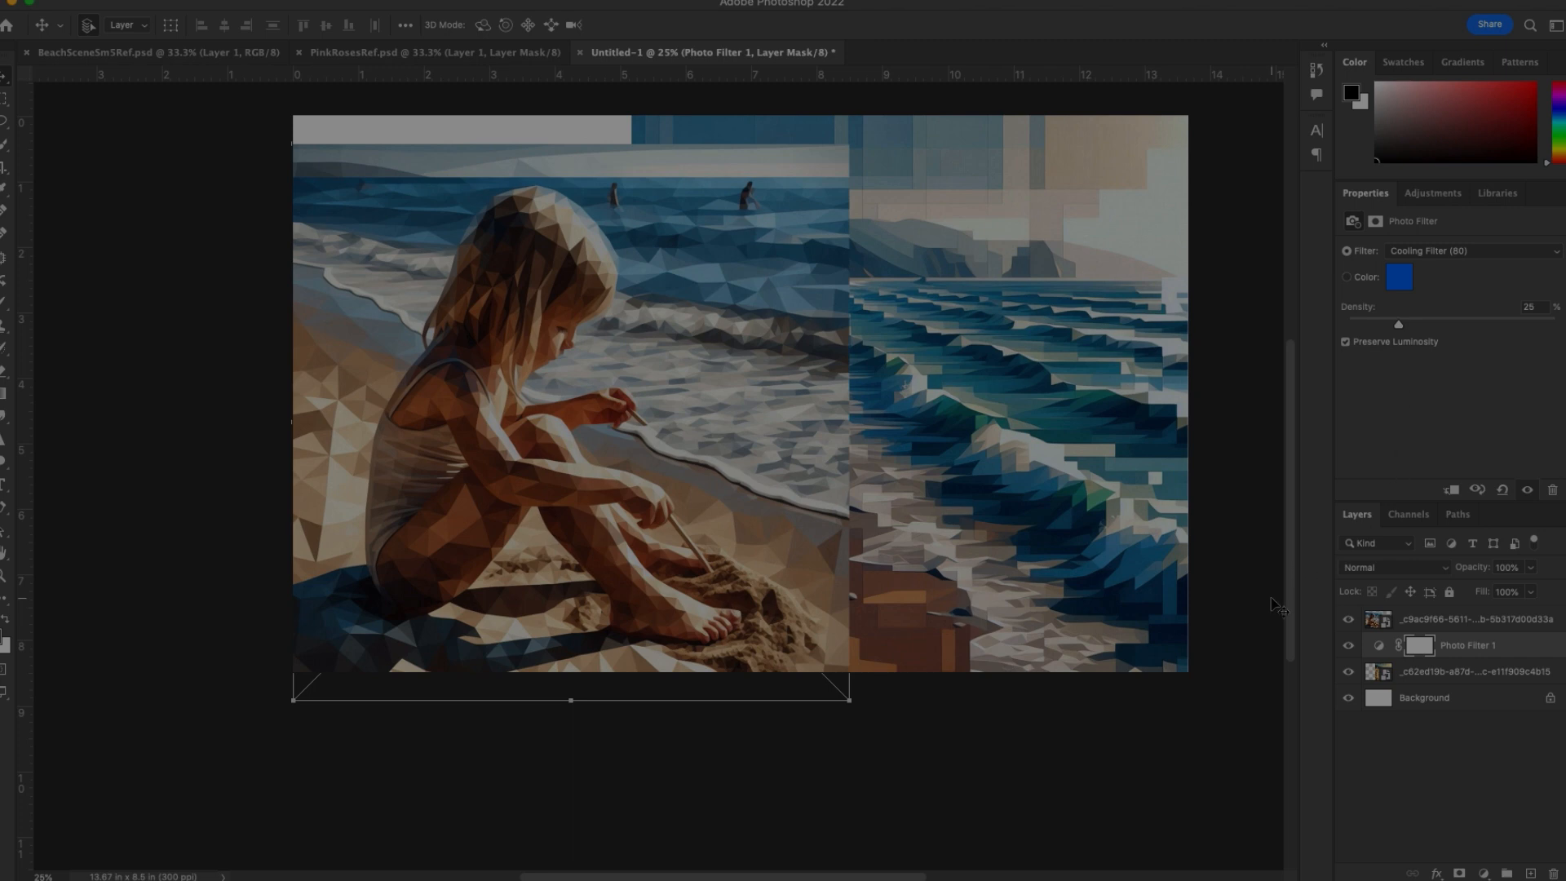
Enlarge the wave beach image proportionally with Free Transform to about 102.23%, extending it upward beyond the canvas.
{"action": "left_click", "coordinate": [1485, 672]}
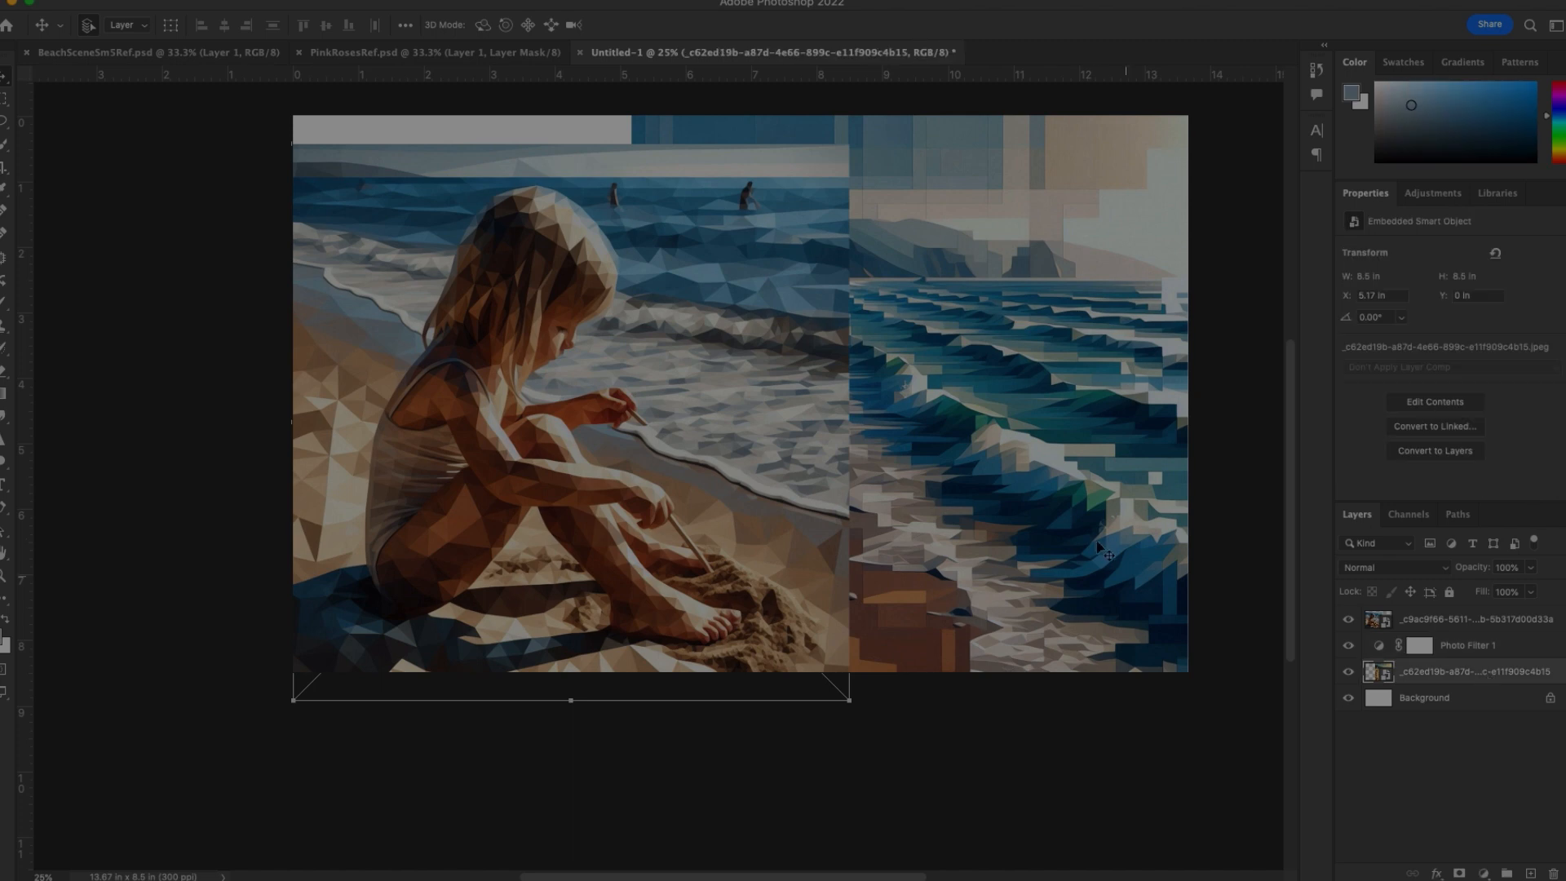
{"action": "left_click", "coordinate": [122, 1]}
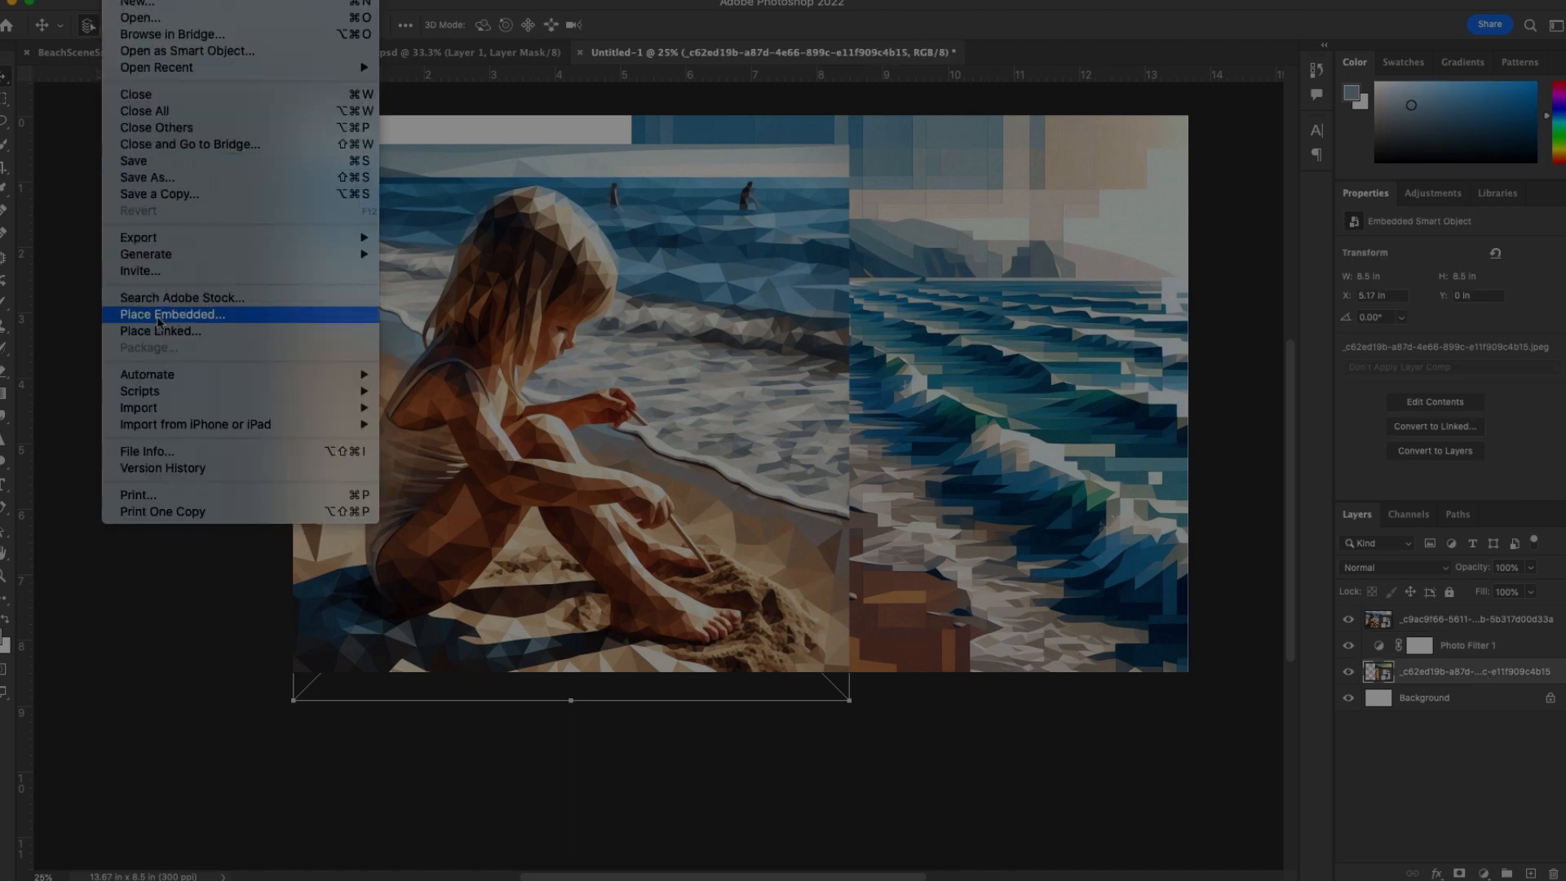
{"action": "left_click", "coordinate": [72, 269]}
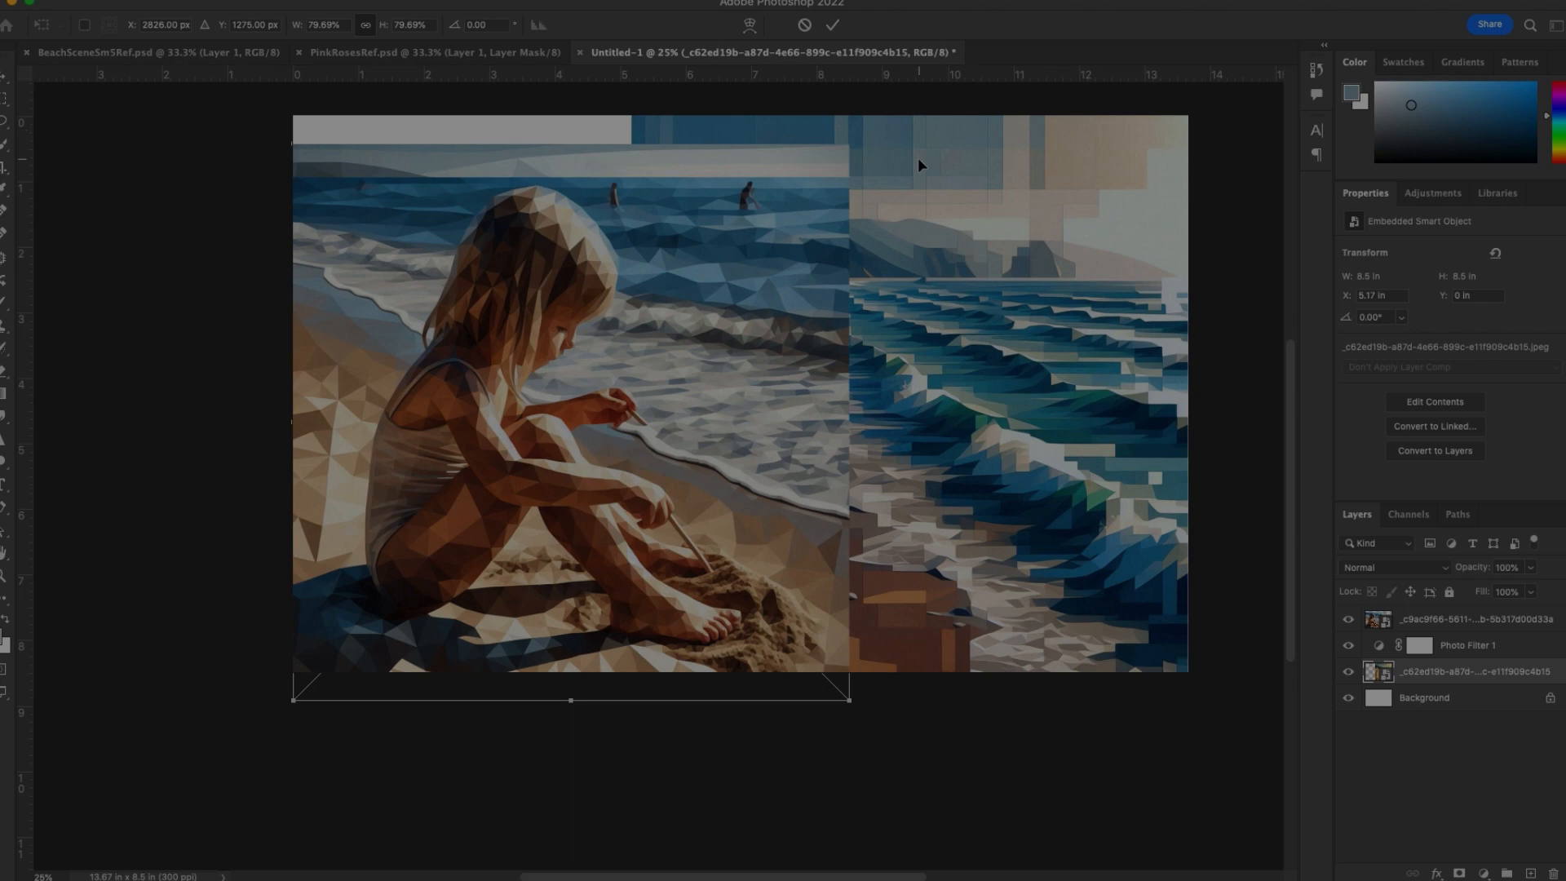
{"action": "scroll", "coordinate": [918, 159], "scroll_direction": "up", "scroll_amount": 2}
{"action": "left_click_drag", "start_coordinate": [912, 168], "coordinate": [915, 11]}
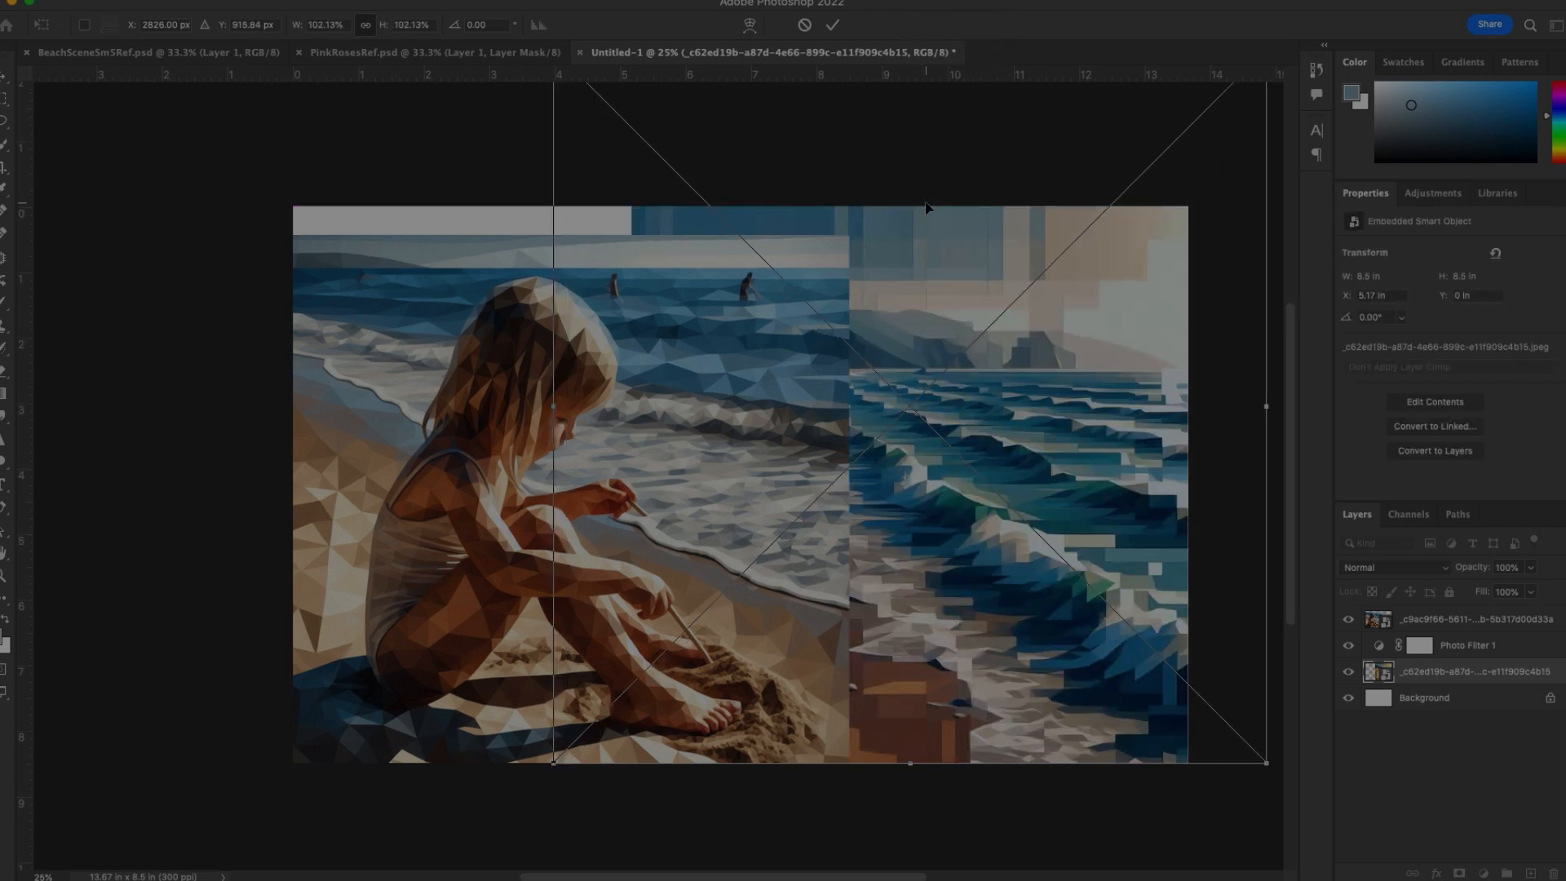
{"action": "scroll", "coordinate": [927, 208], "scroll_direction": "up", "scroll_amount": 5}
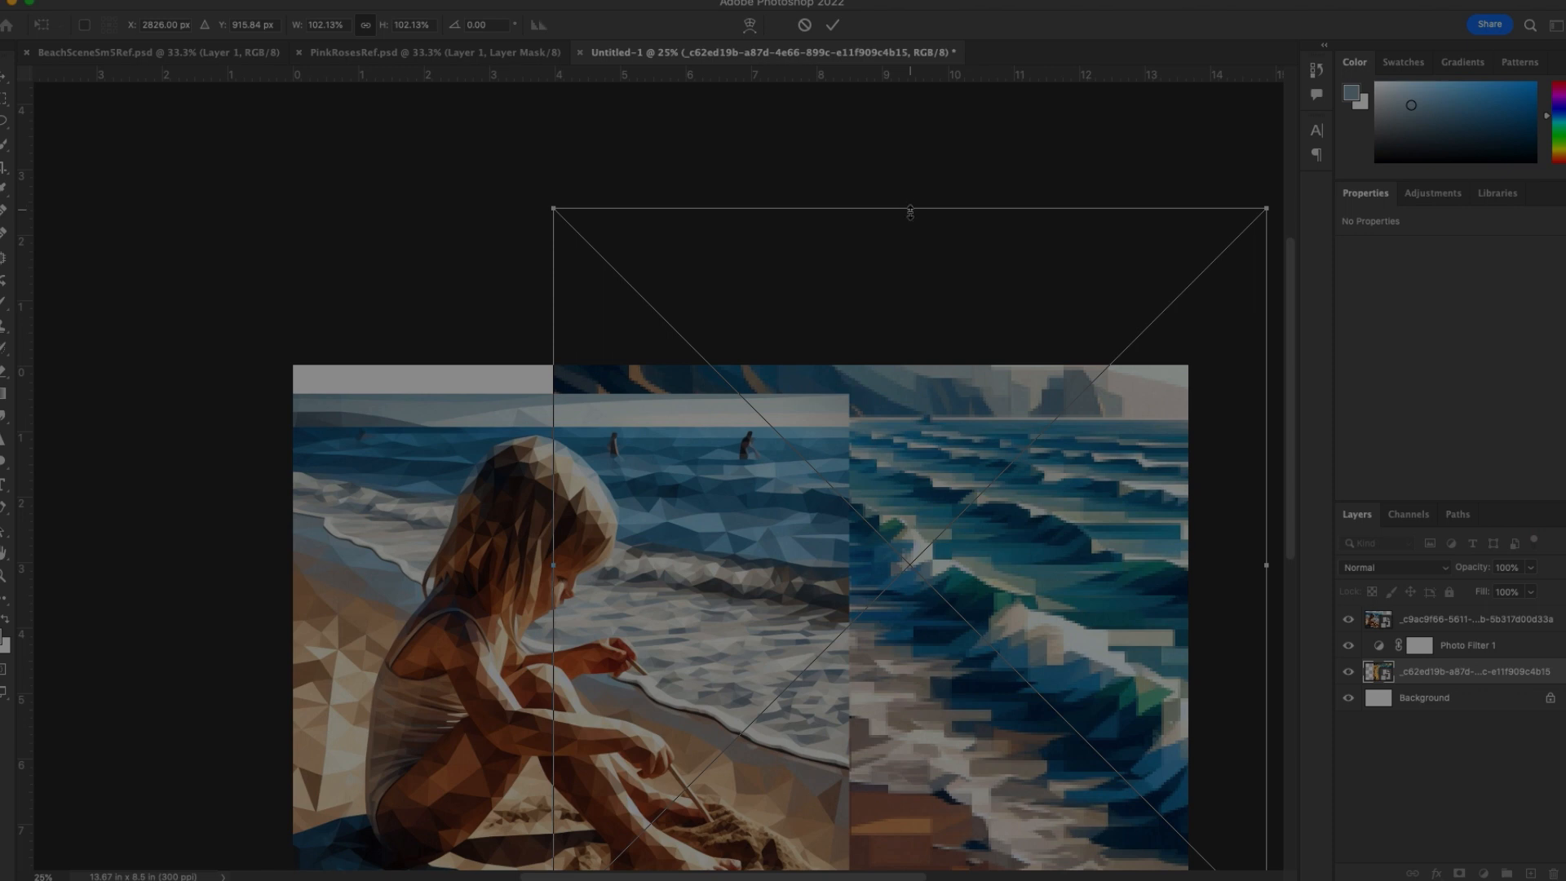
{"action": "left_click_drag", "start_coordinate": [910, 209], "coordinate": [912, 204]}
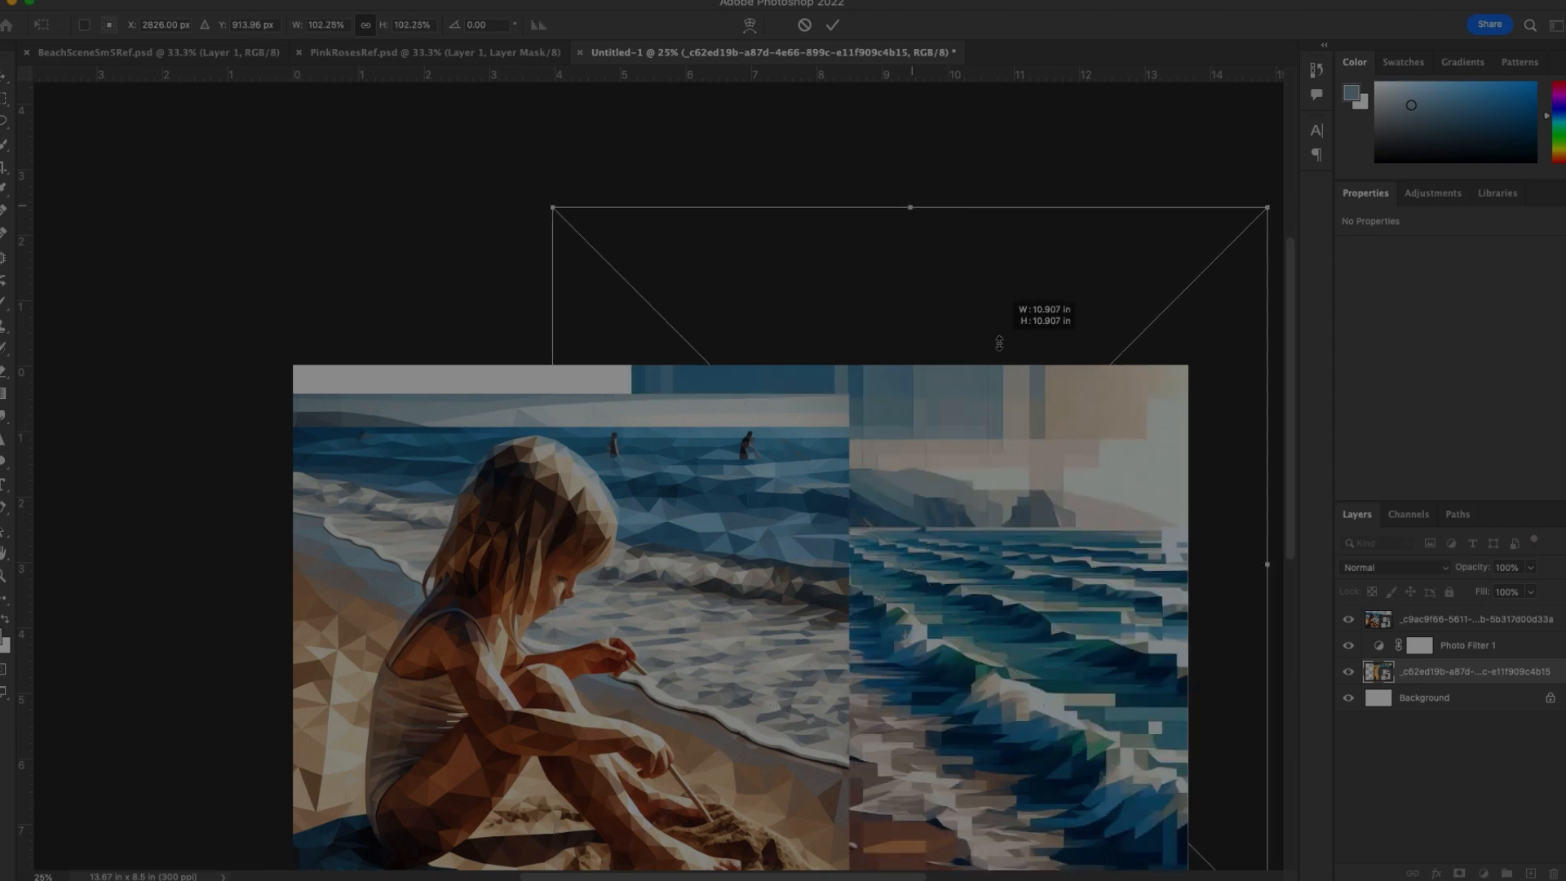
{"action": "left_click_drag", "start_coordinate": [999, 343], "coordinate": [1002, 350]}
{"action": "scroll", "coordinate": [986, 372], "scroll_direction": "down", "scroll_amount": 5}
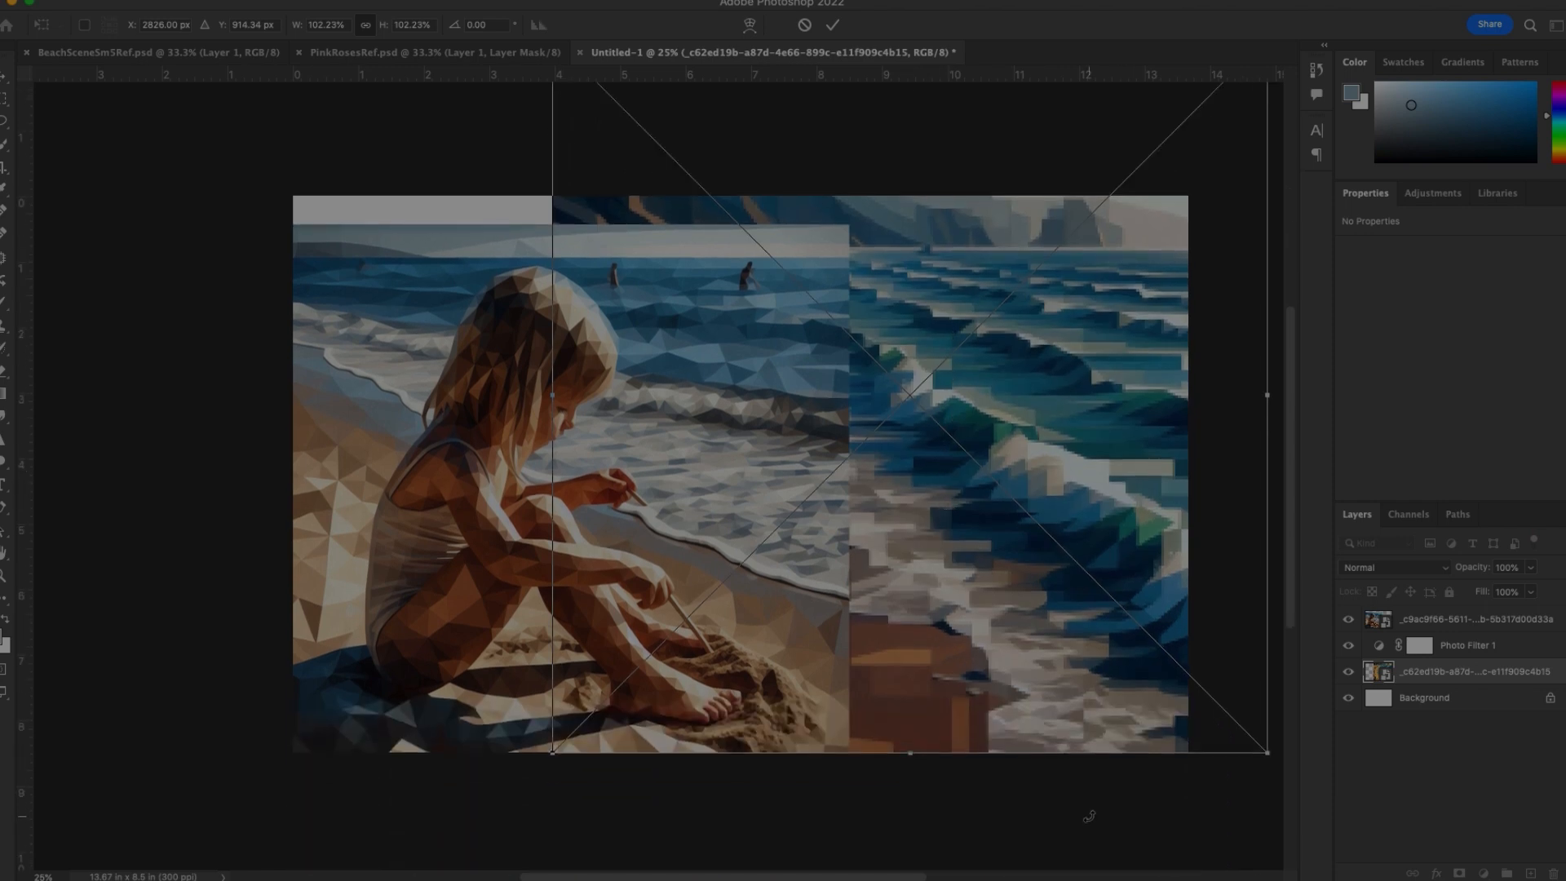
Nudge the enlarged wave beach image down 28 px to line its horizon up with the girl image's, and apply the transform.
{"action": "key", "text": "Down"}
{"action": "key", "text": "Down"}
{"action": "key", "text": "Down"}
{"action": "key", "text": "Down"}
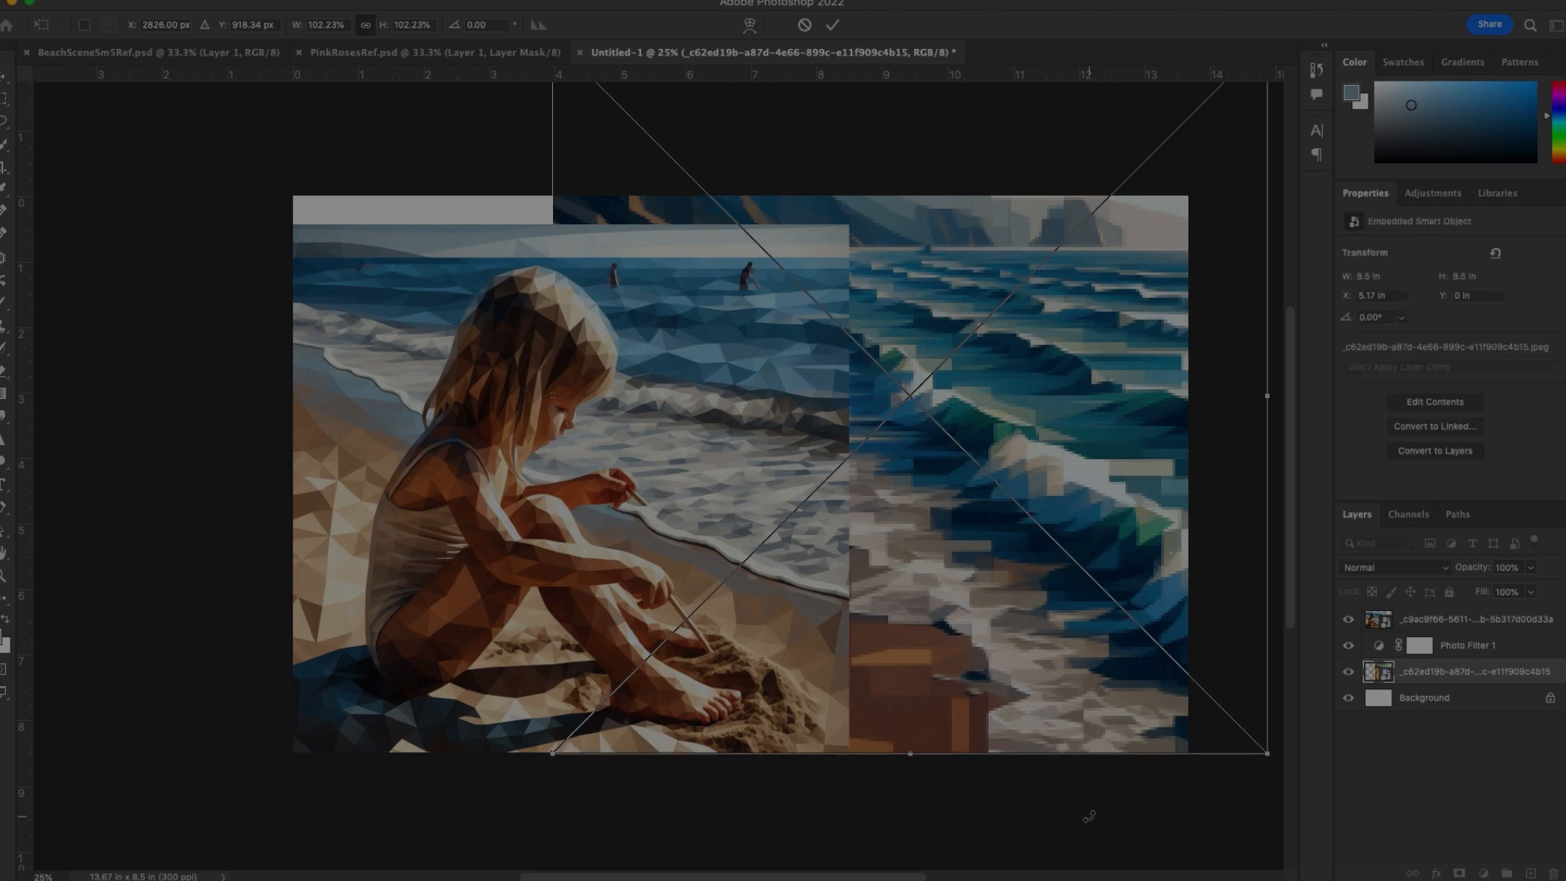
{"action": "key", "text": "Down"}
{"action": "key", "text": "Down"}
{"action": "key", "text": "Down"}
{"action": "key", "text": "Down"}
{"action": "key", "text": "Down"}
{"action": "key", "text": "Down"}
{"action": "key", "text": "Down"}
{"action": "key", "text": "Down"}
{"action": "key", "text": "Down"}
{"action": "key", "text": "Down"}
{"action": "key", "text": "Down"}
{"action": "key", "text": "Down"}
{"action": "key", "text": "Down"}
{"action": "key", "text": "Down"}
{"action": "key", "text": "Down"}
{"action": "key", "text": "Down"}
{"action": "key", "text": "Down"}
{"action": "key", "text": "Down"}
{"action": "key", "text": "Down"}
{"action": "key", "text": "Down"}
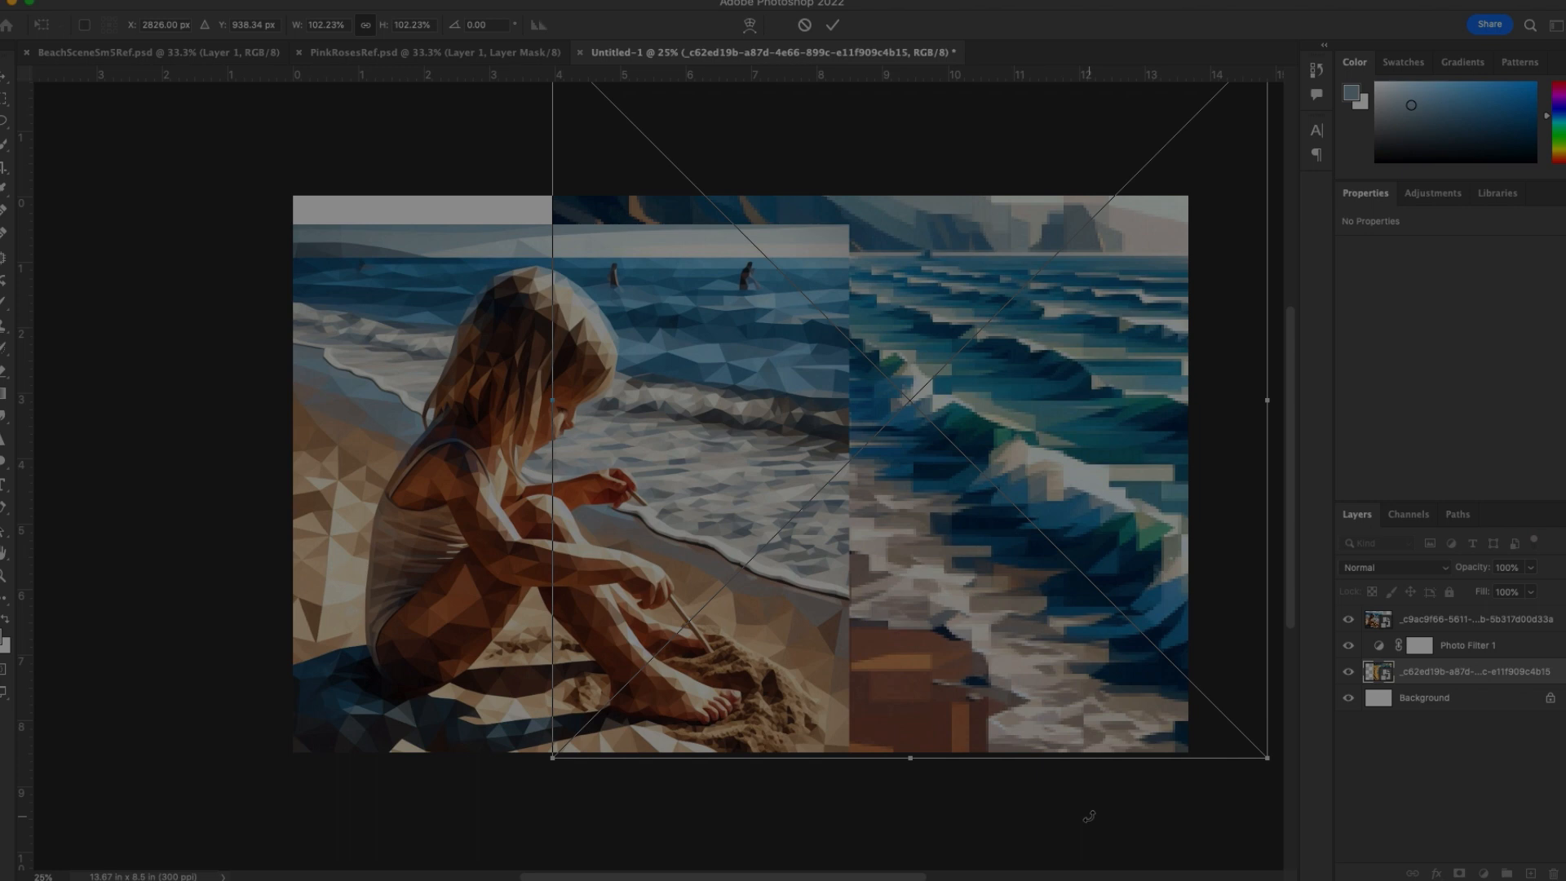
{"action": "key", "text": "Down"}
{"action": "key", "text": "Down"}
{"action": "key", "text": "Down"}
{"action": "key", "text": "Down"}
{"action": "scroll", "coordinate": [976, 773], "scroll_direction": "up", "scroll_amount": 10}
{"action": "scroll", "coordinate": [975, 773], "scroll_direction": "down", "scroll_amount": 10}
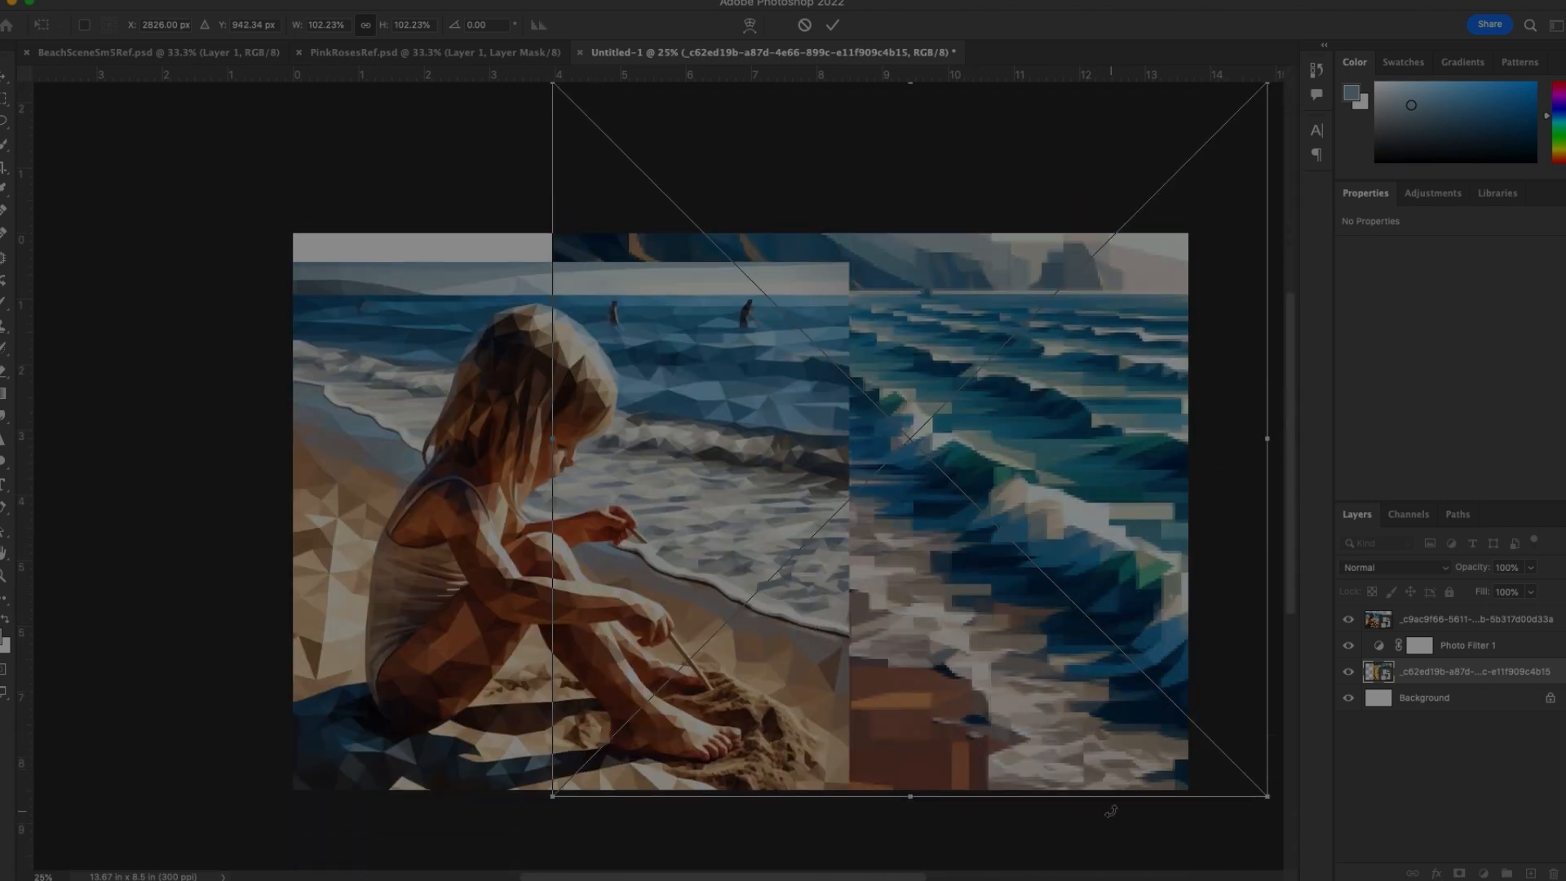
{"action": "left_click", "coordinate": [831, 25]}
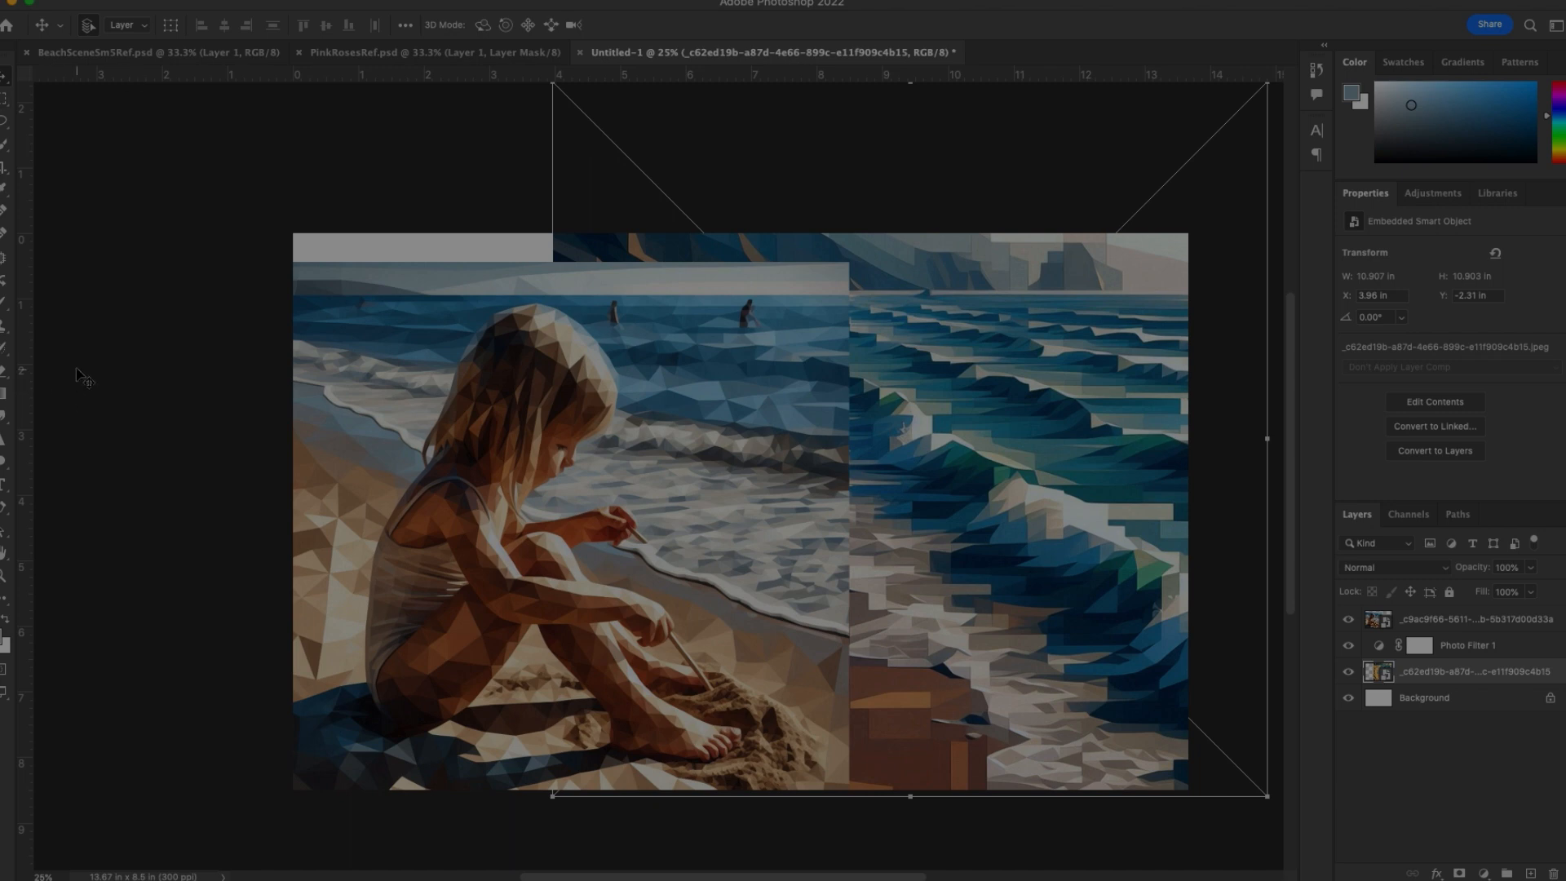
Distort the wave beach image by pulling its lower-left corner down and its upper-left corner outward, to about 12.84 by 12.33 in.
{"action": "key", "text": "ctrl+t"}
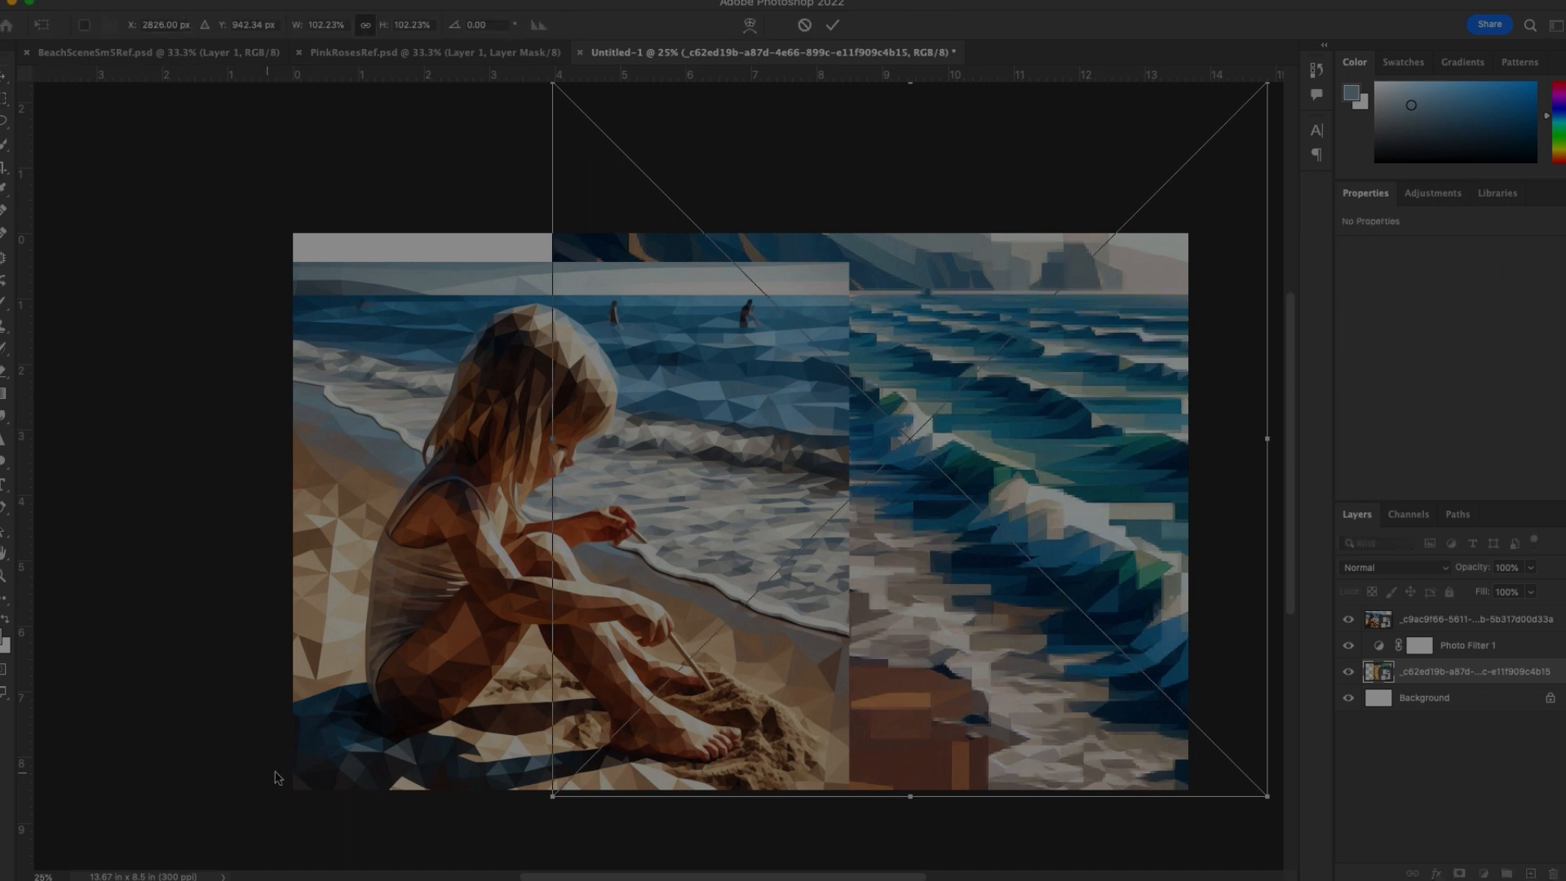
{"action": "left_click_drag", "start_coordinate": [549, 797], "coordinate": [398, 721]}
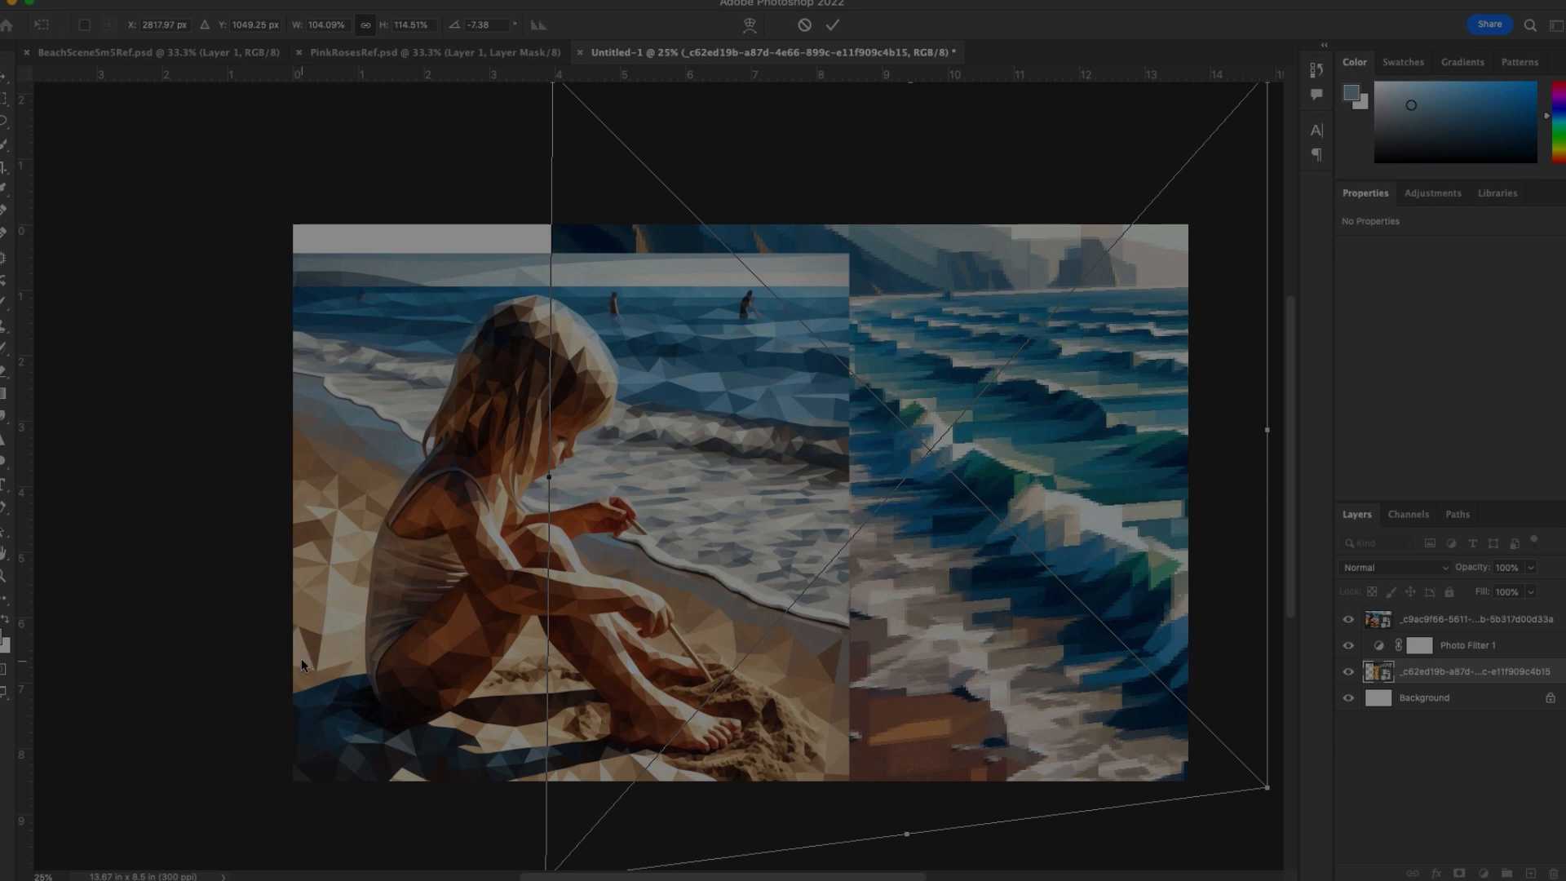
{"action": "scroll", "coordinate": [302, 663], "scroll_direction": "down", "scroll_amount": 1}
{"action": "scroll", "coordinate": [302, 663], "scroll_direction": "up", "scroll_amount": 3}
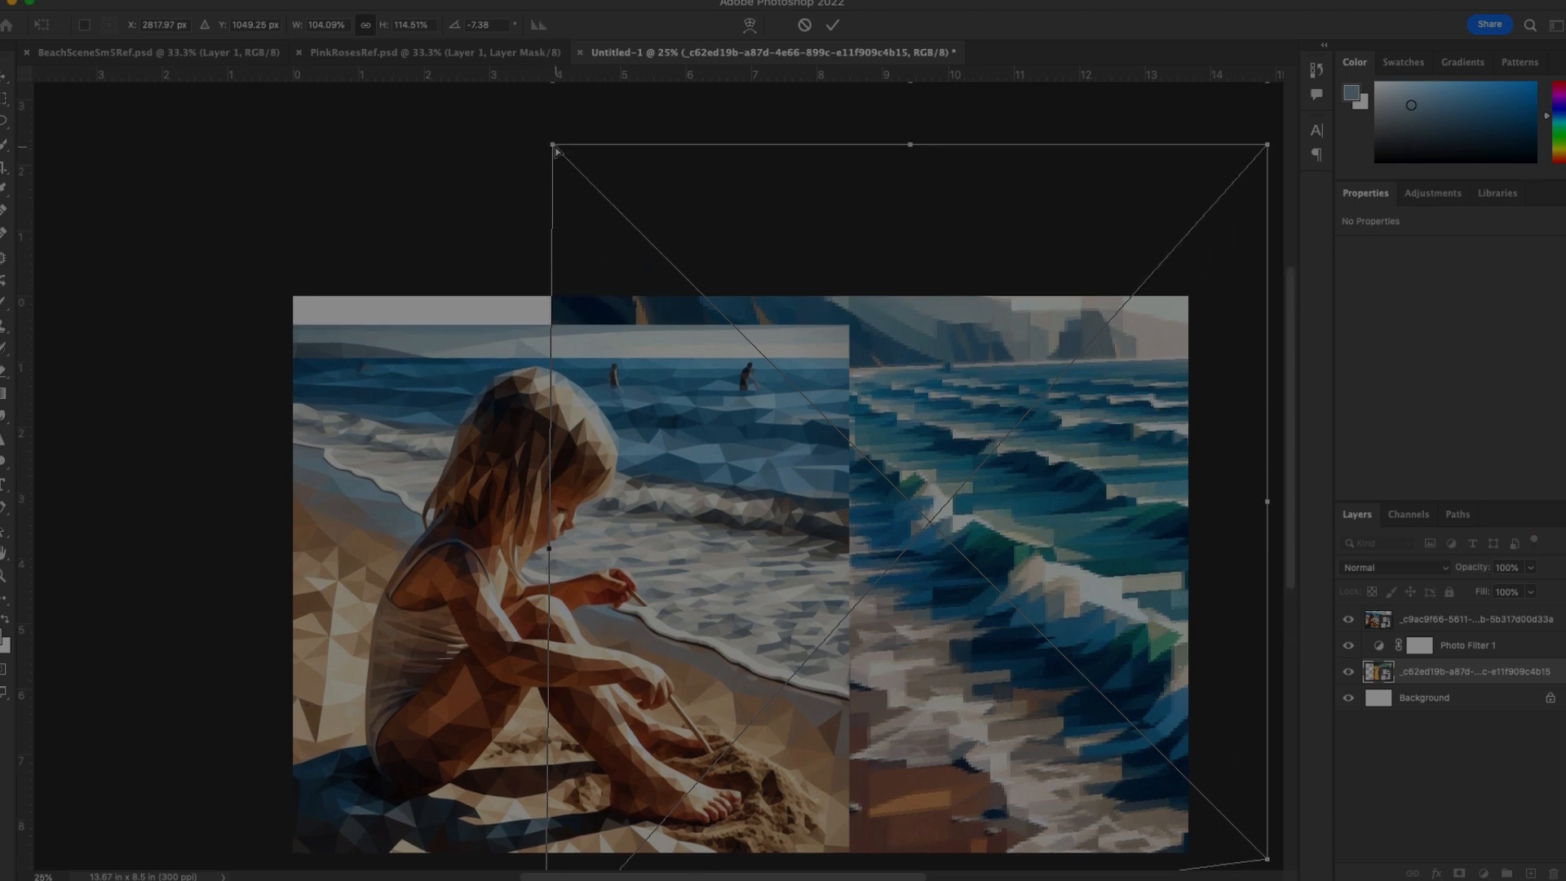
{"action": "left_click_drag", "start_coordinate": [551, 143], "coordinate": [320, 143]}
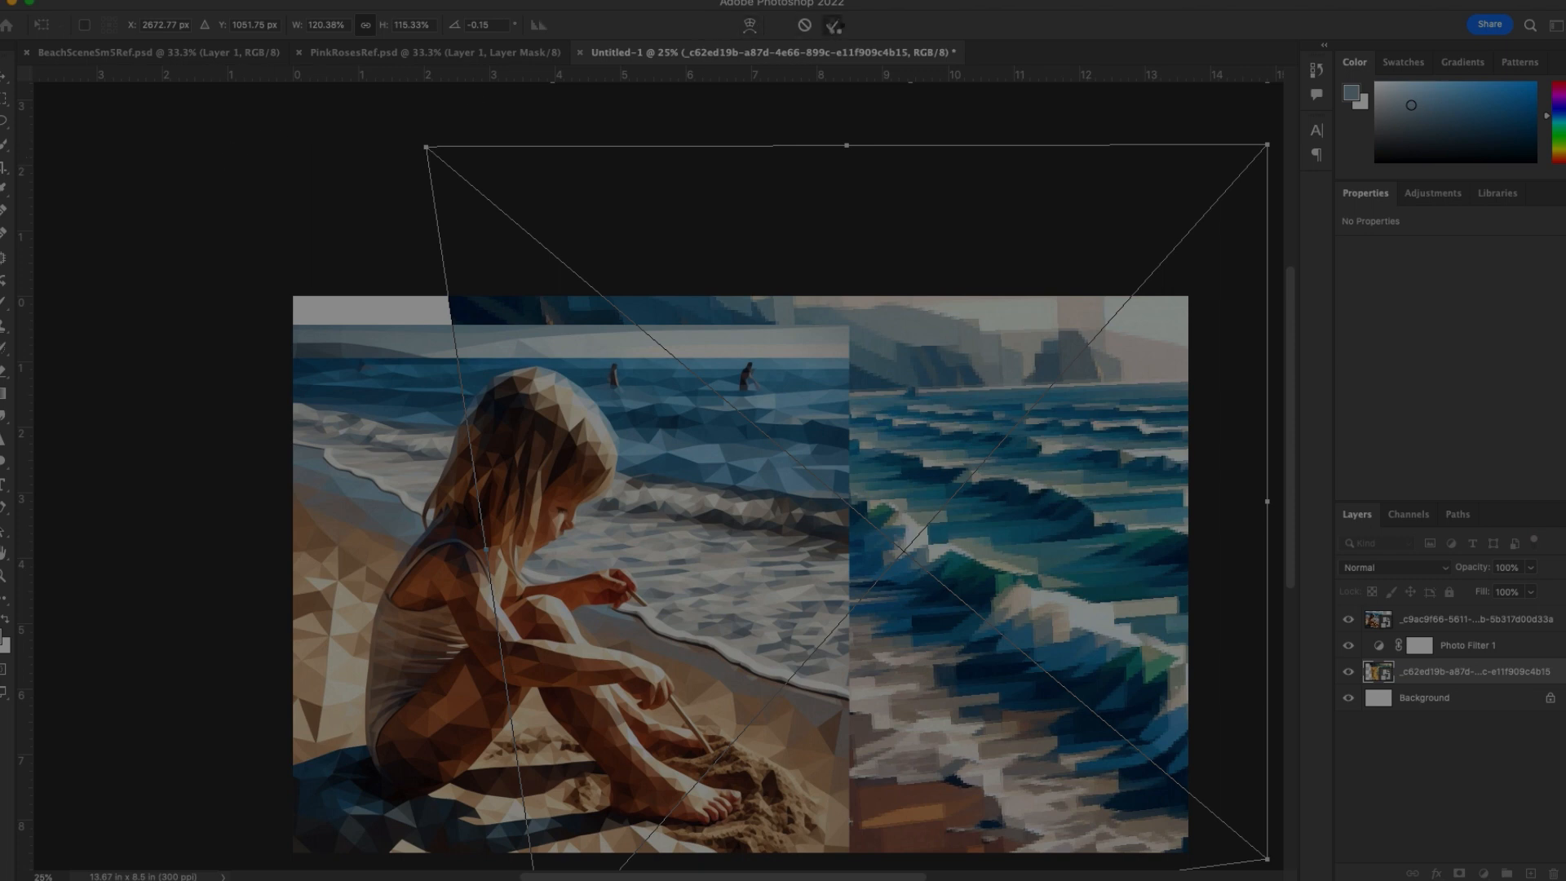
{"action": "left_click", "coordinate": [834, 26]}
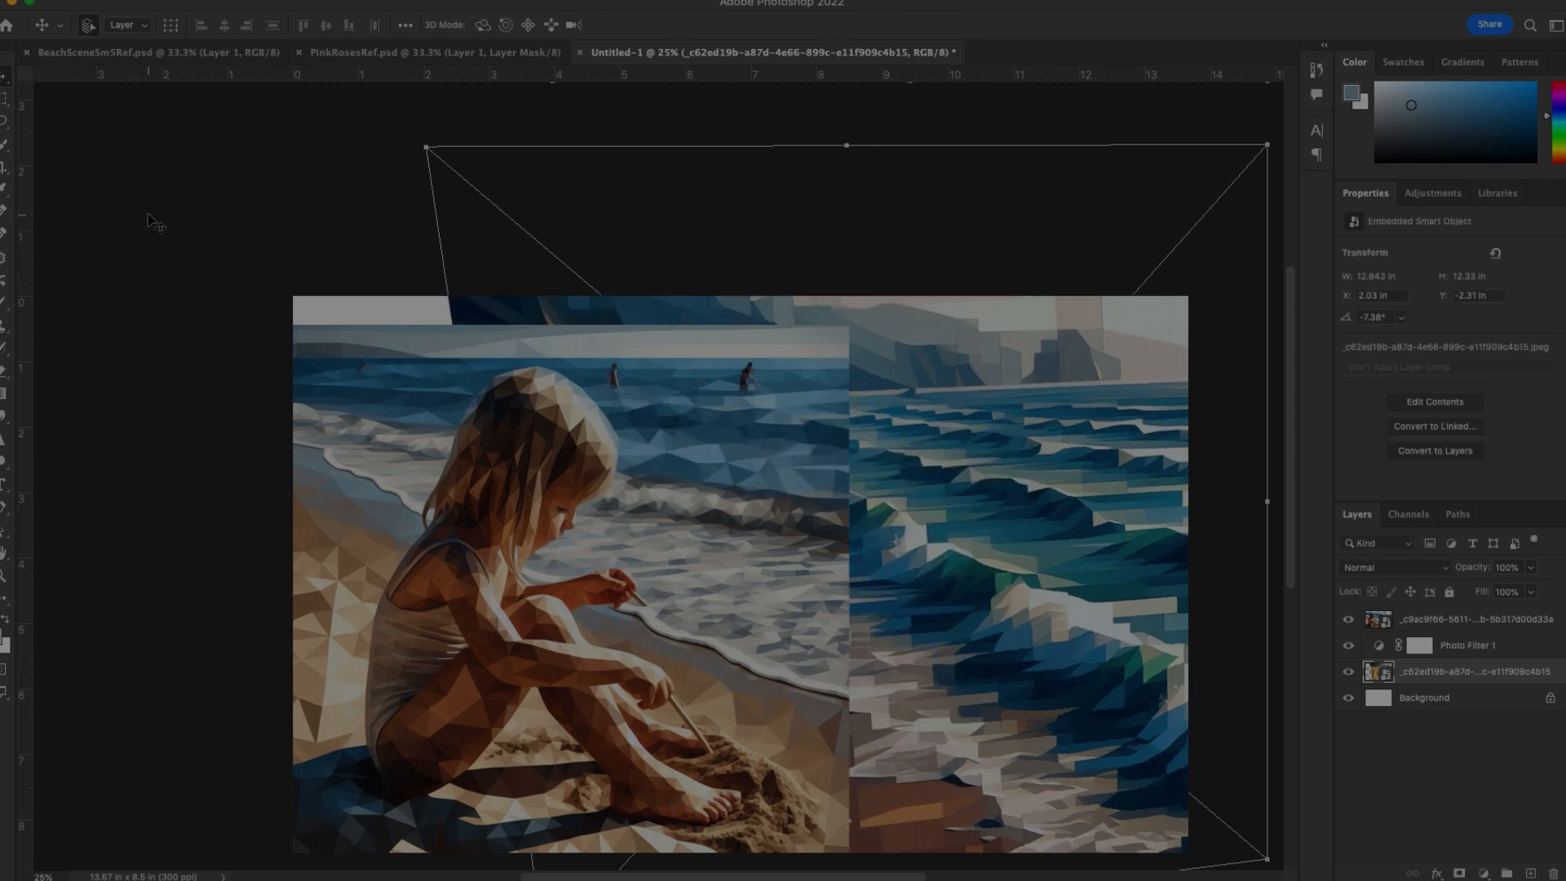
{"action": "key", "text": "Return"}
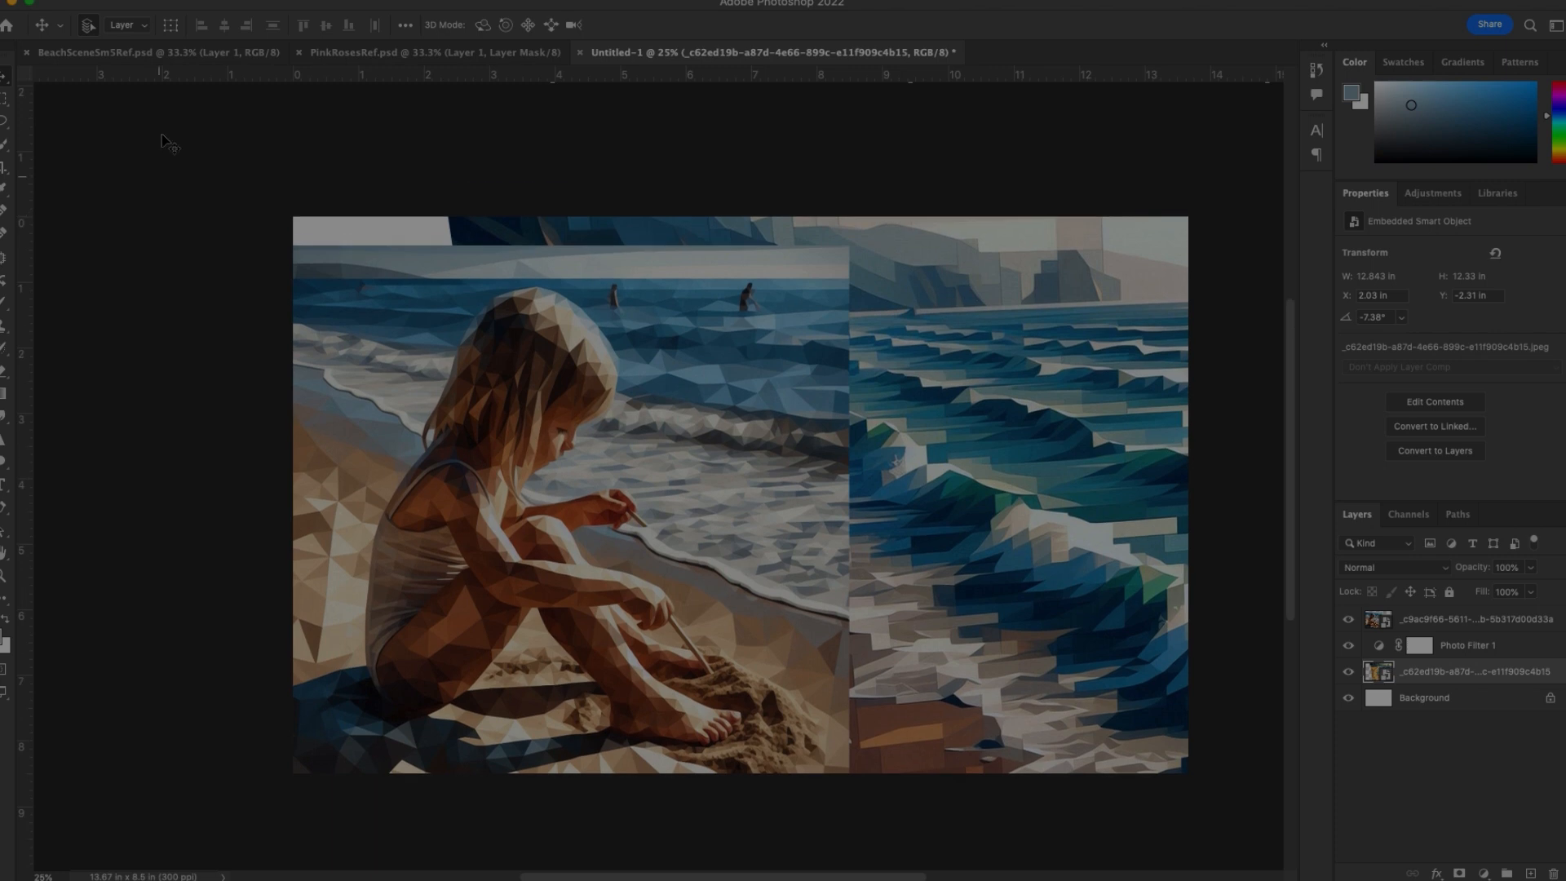
Save the composition in Documents as the Photoshop file BeachSceneSmGeometric with Maximize Compatibility on.
{"action": "left_click", "coordinate": [120, 0]}
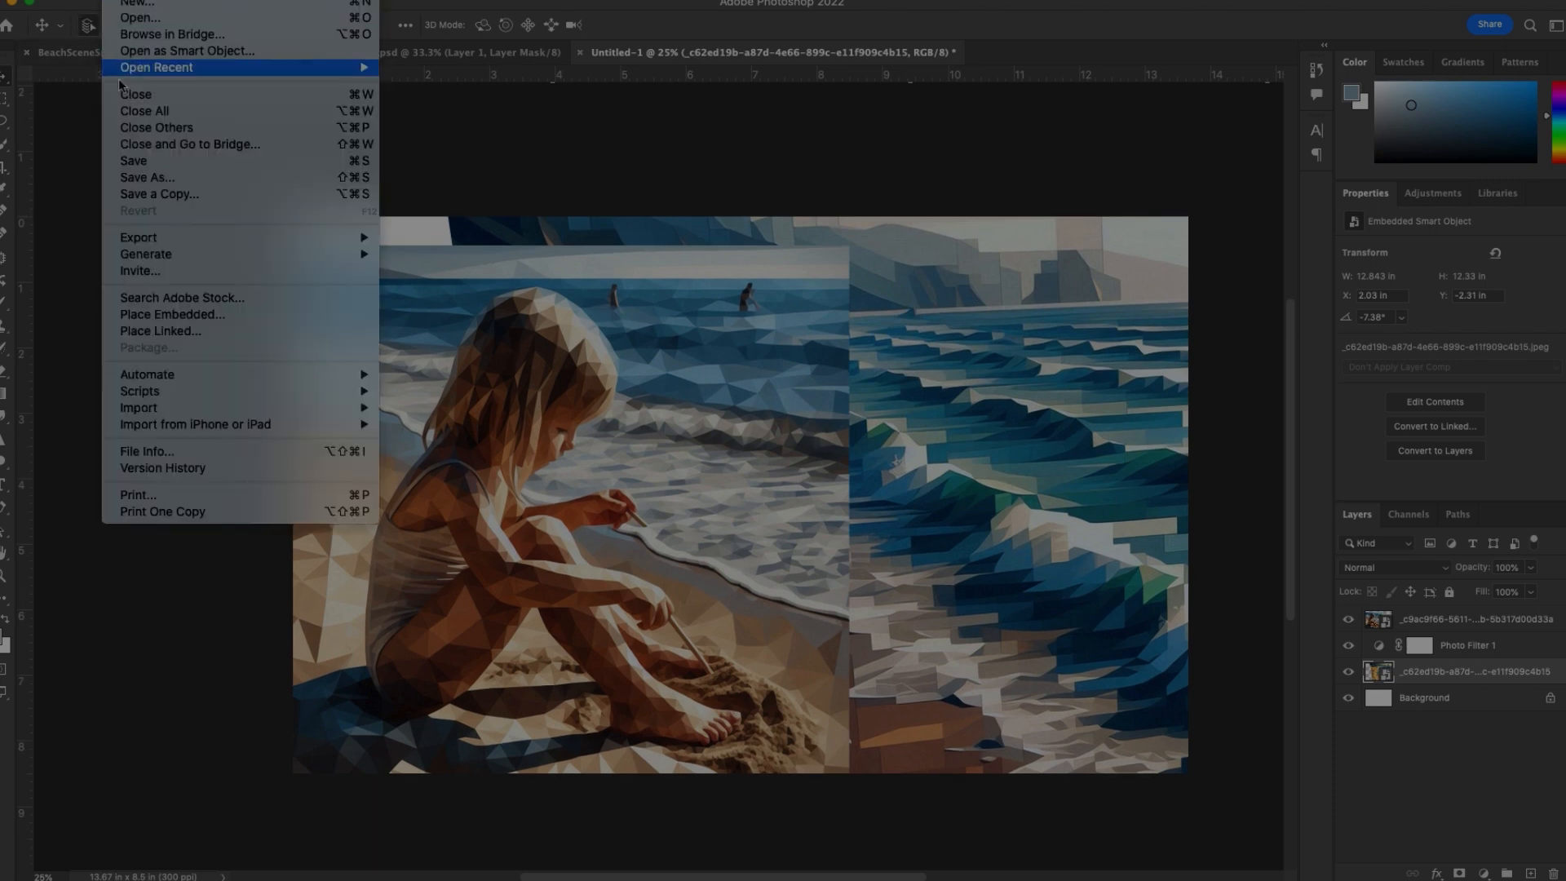
{"action": "left_click", "coordinate": [124, 178]}
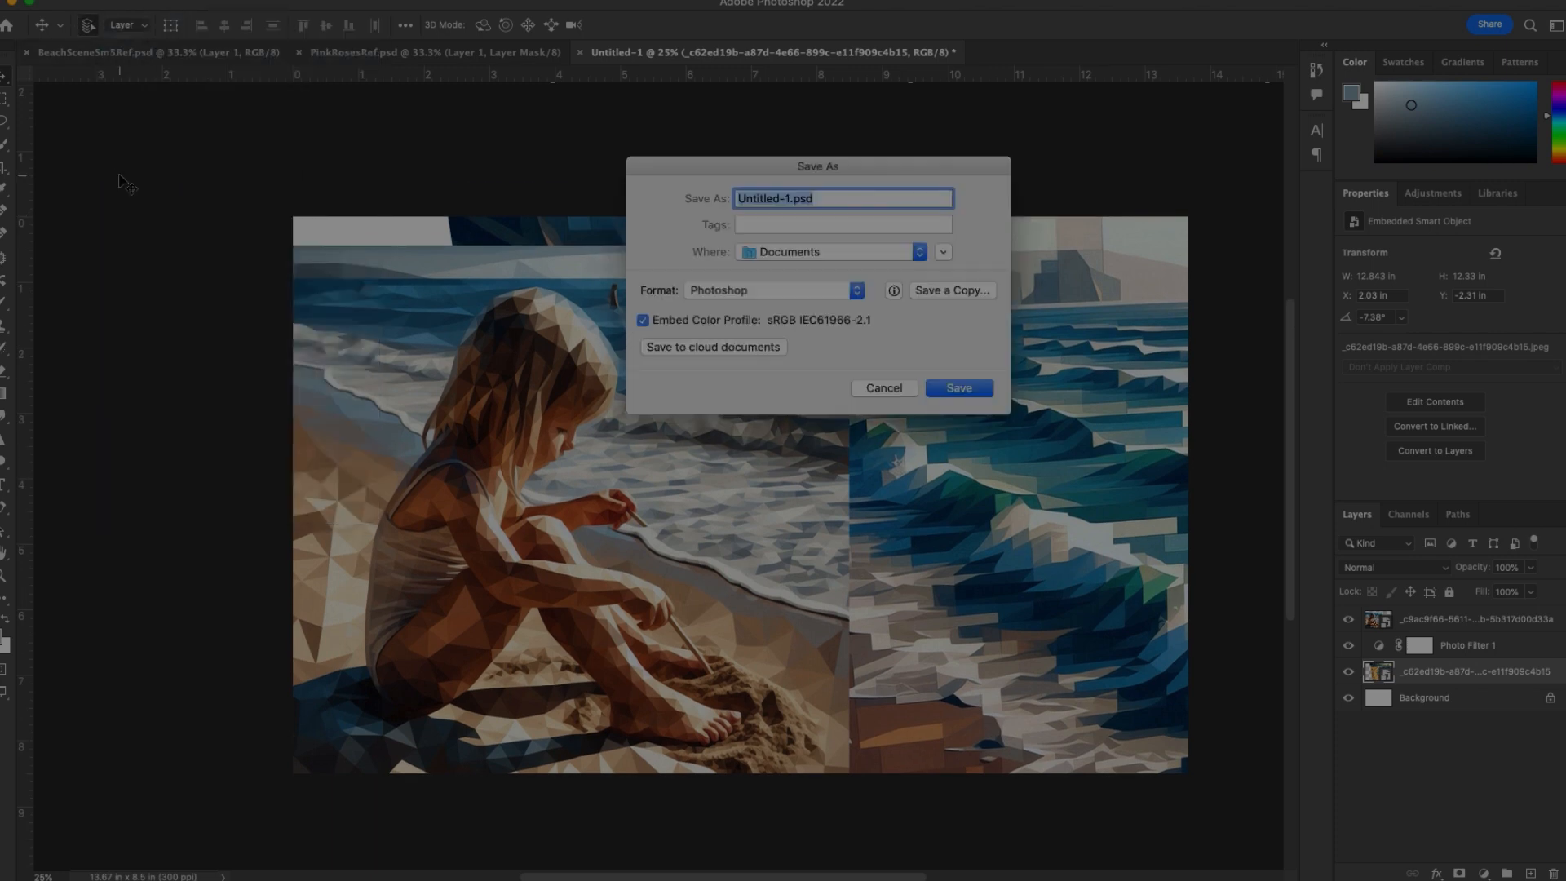
{"action": "type", "text": "BeachSceneSmGeomet"}
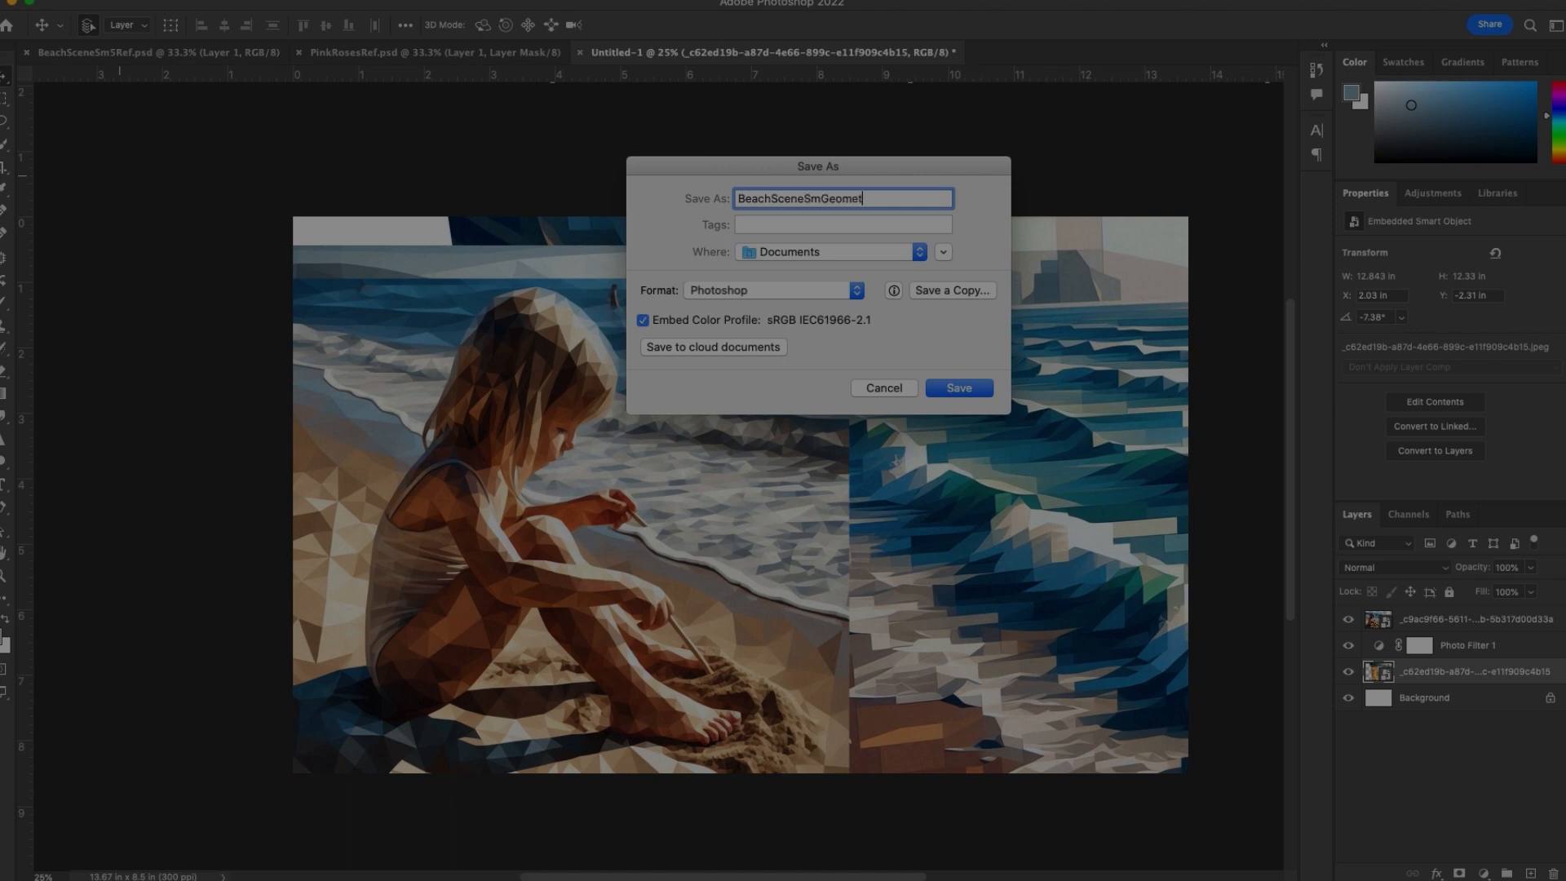
{"action": "type", "text": "ric"}
{"action": "left_click", "coordinate": [960, 388]}
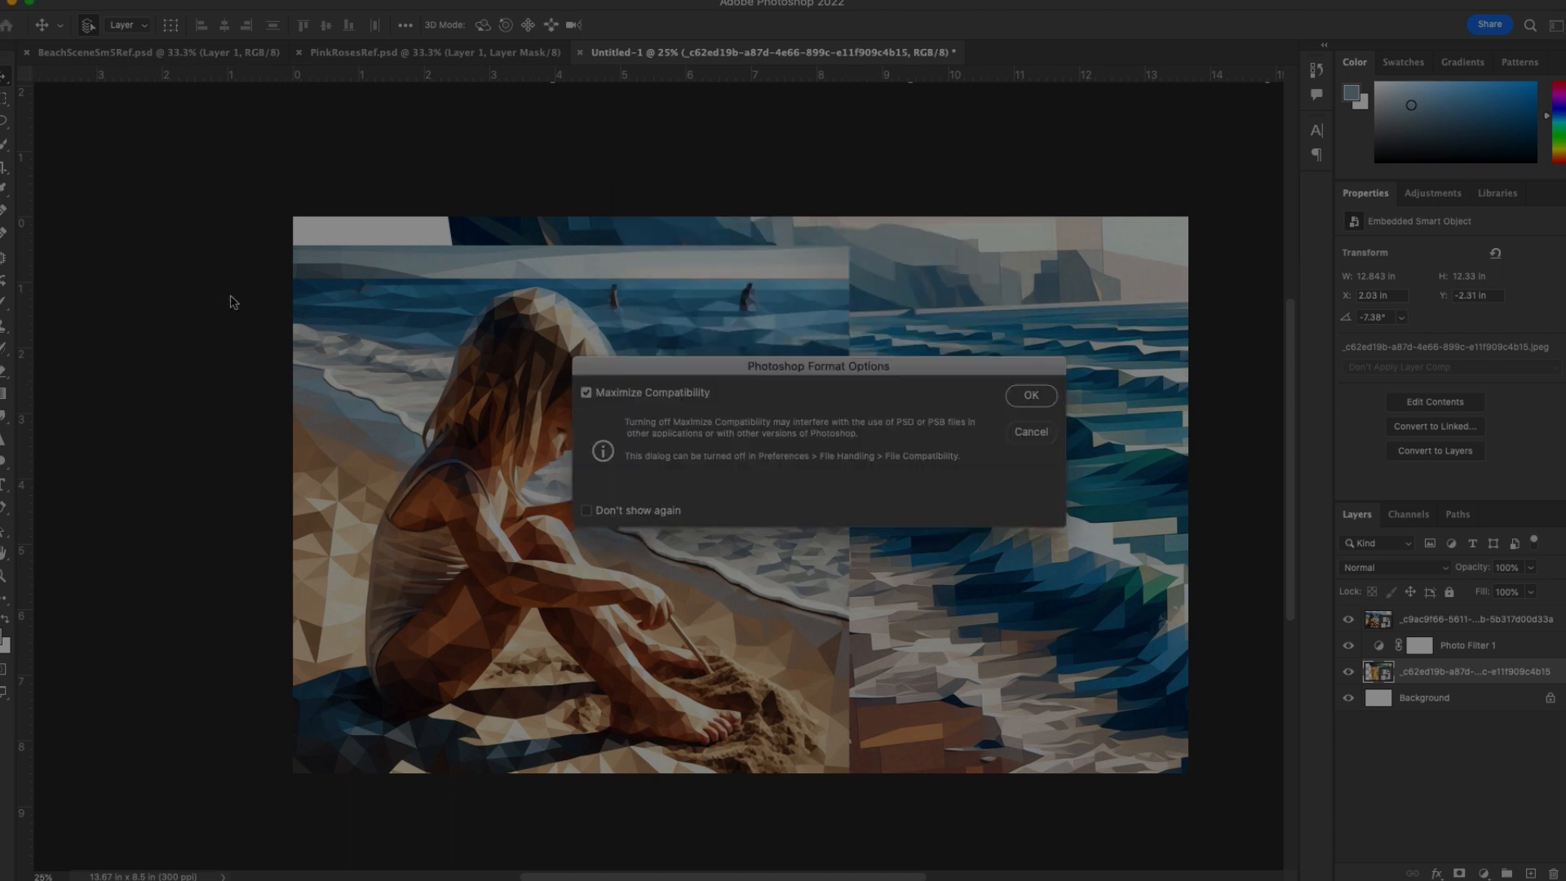
{"action": "key", "text": "Return"}
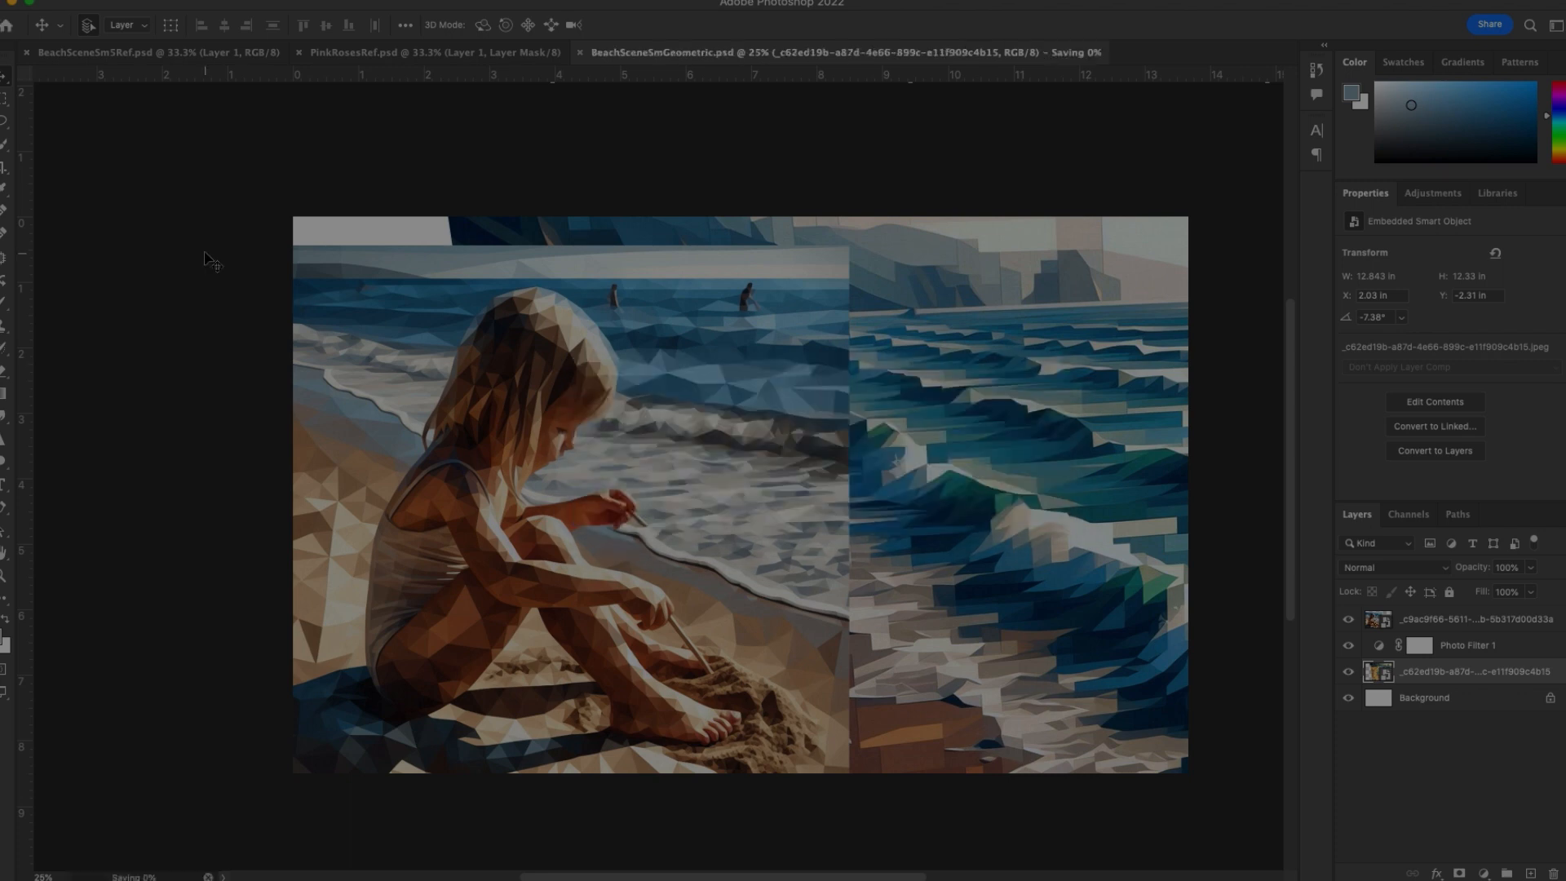